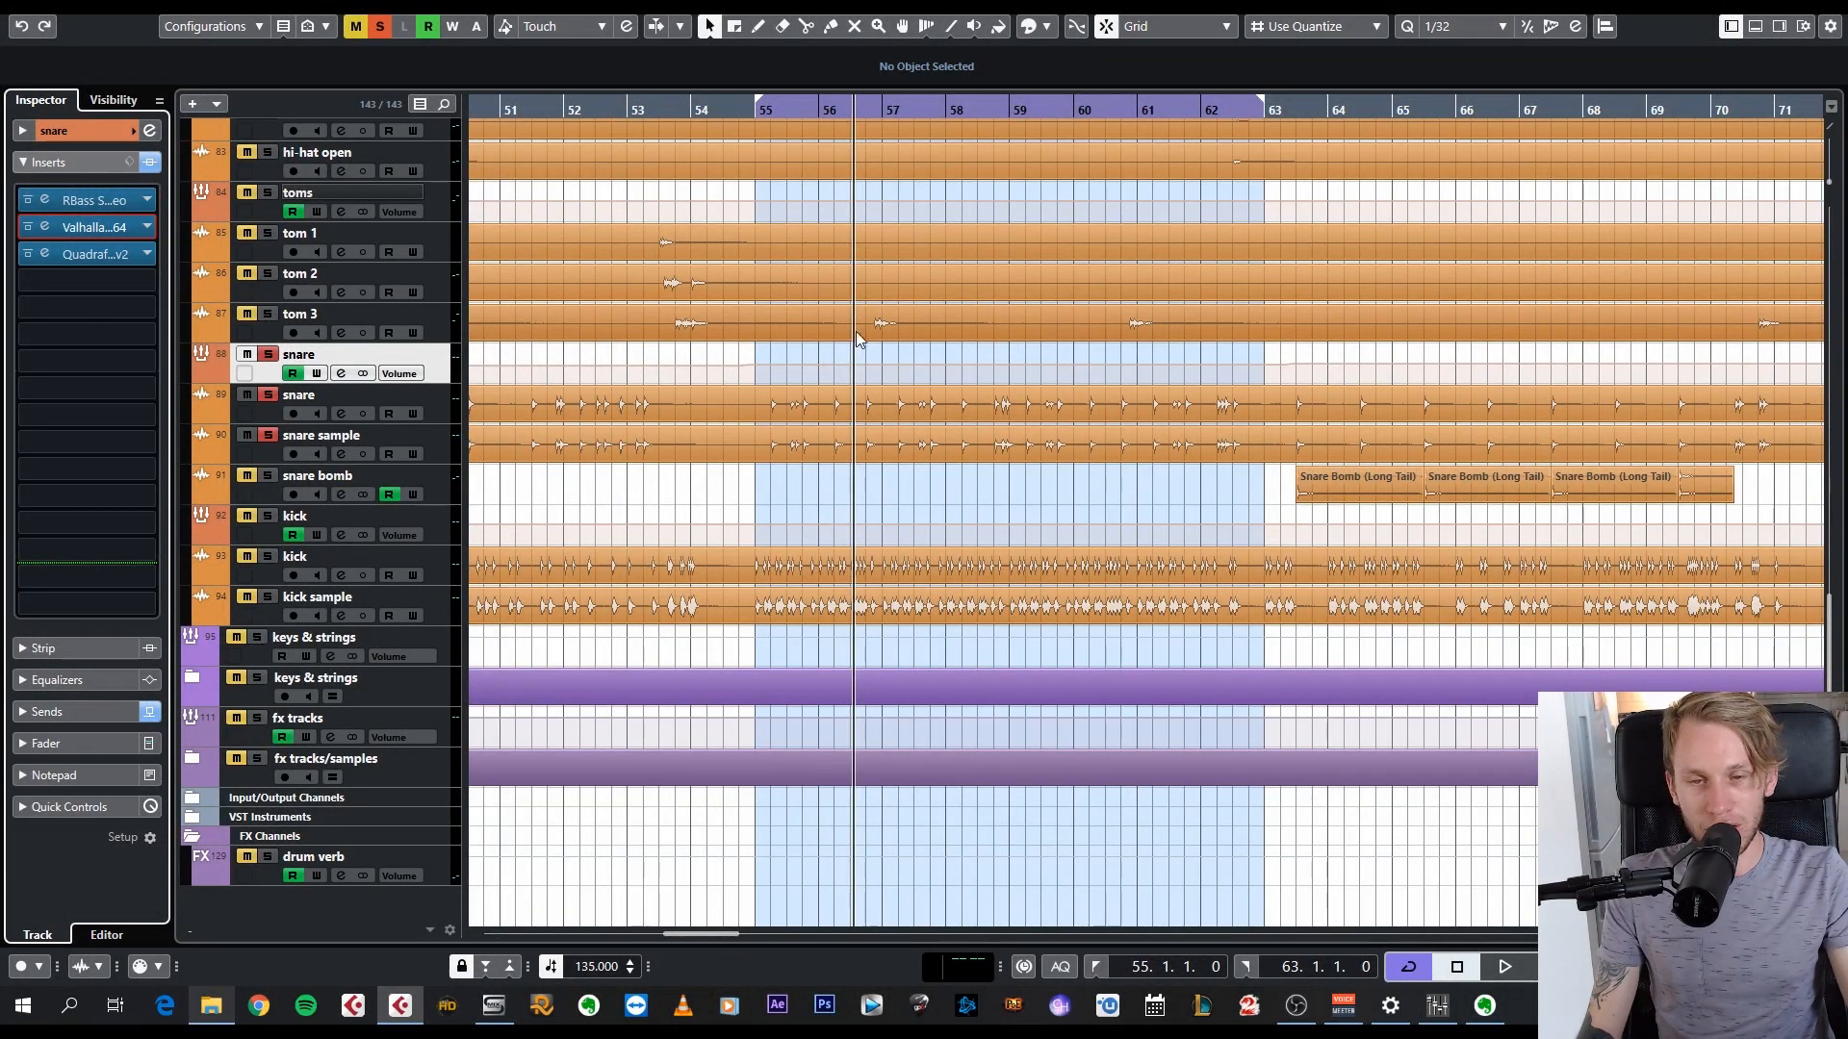
- Return the playhead to the start of the loop at bar 55
scroll(1222, 332, "left", 2)
scroll(1222, 332, "left", 1)
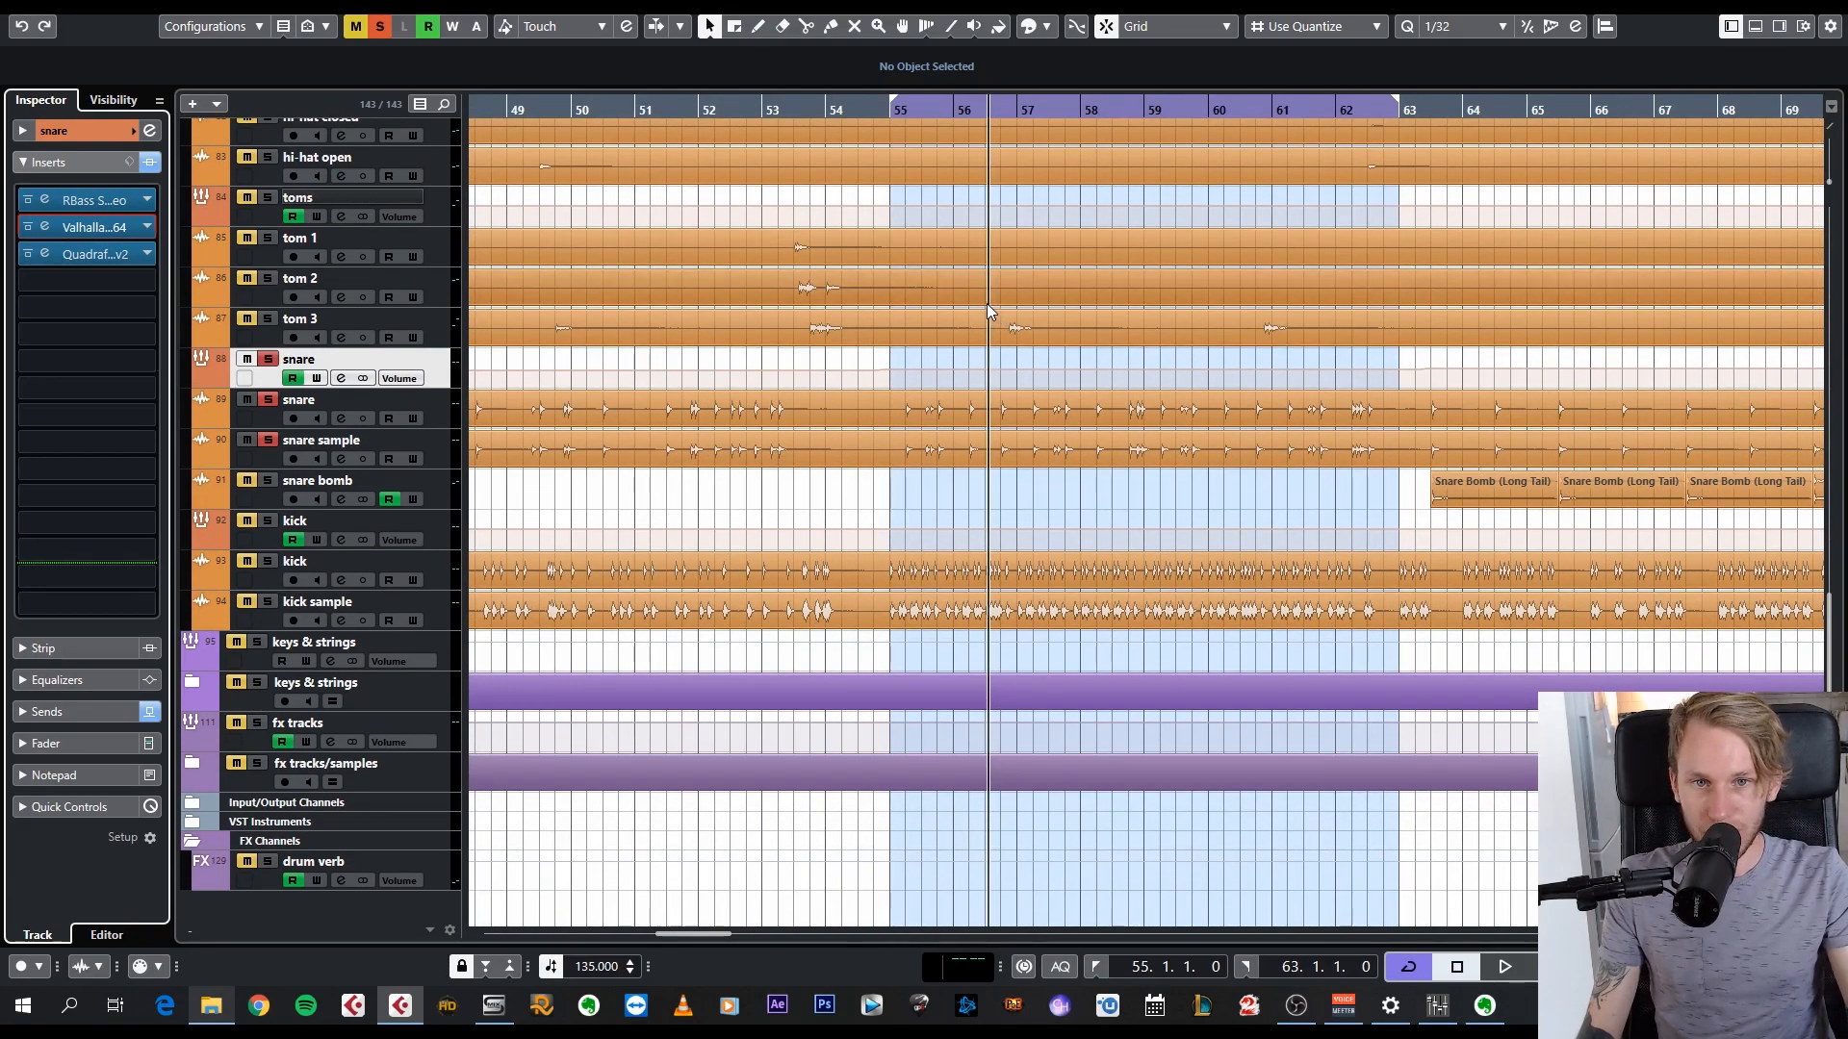
key("KP_1")
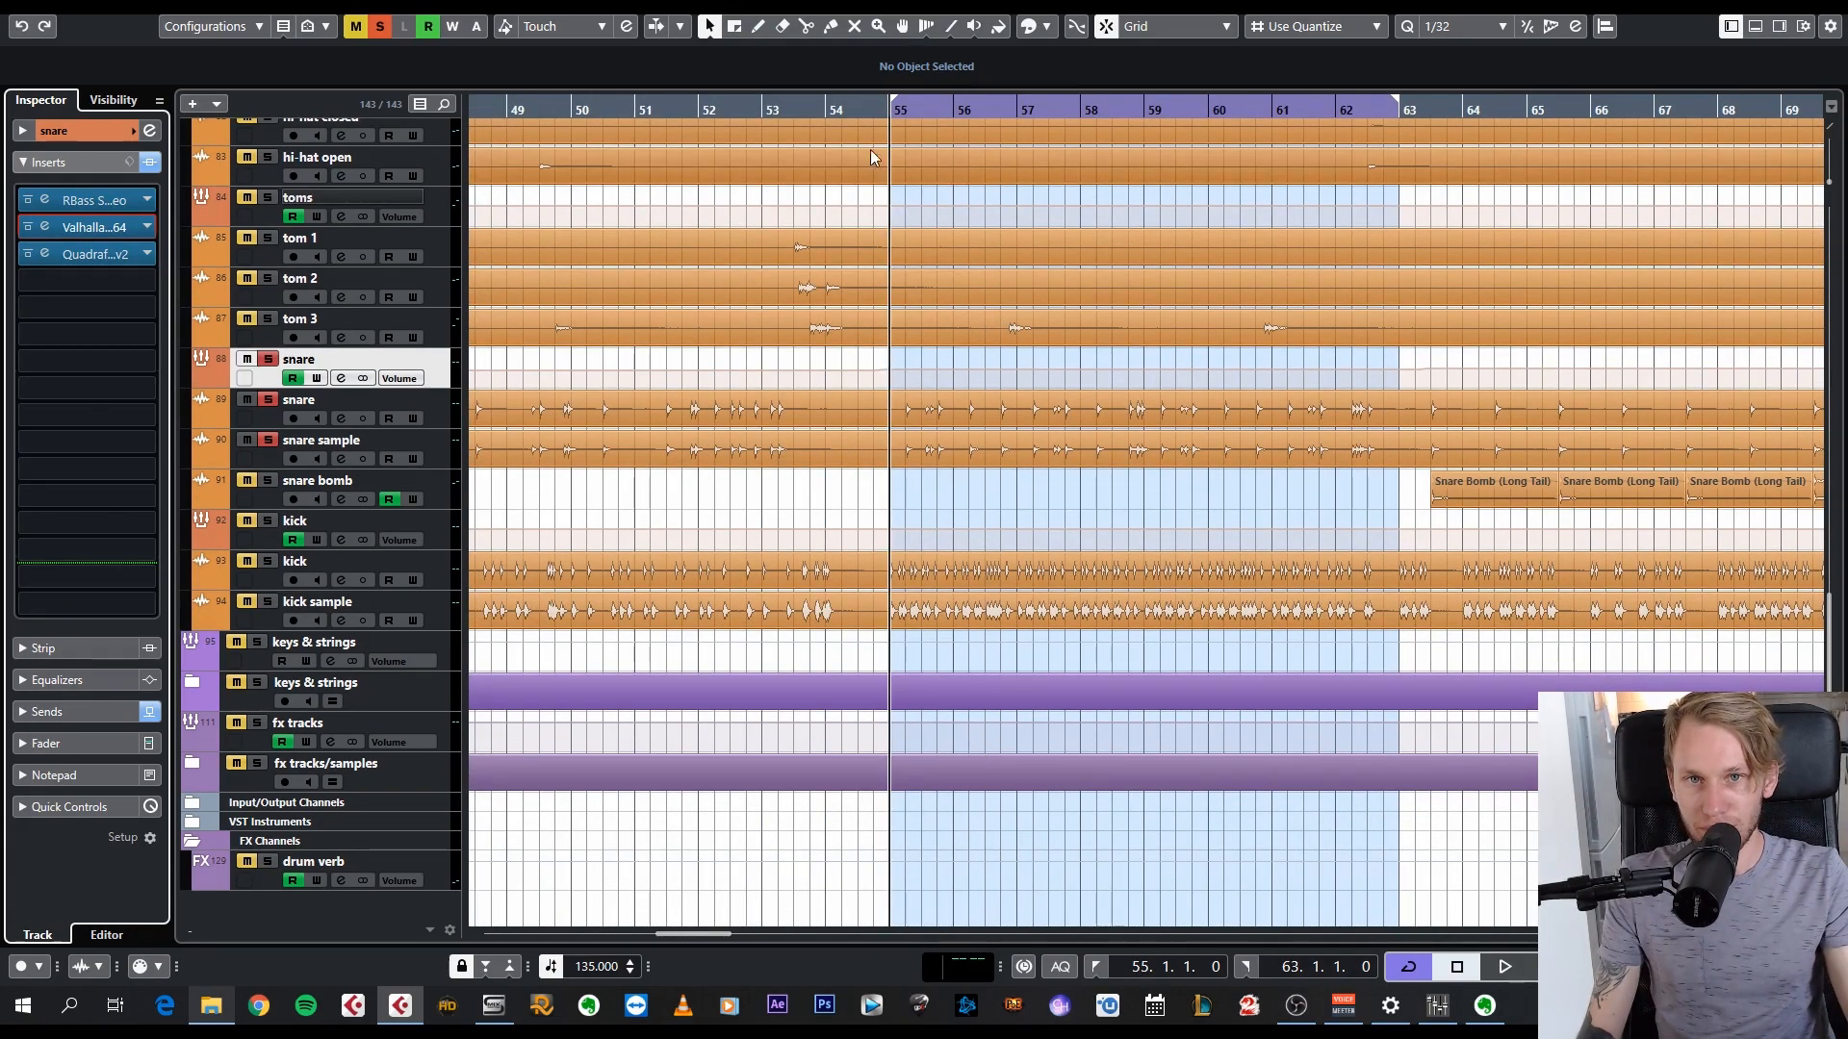
left_click_drag(1041, 111, 887, 375)
left_click(888, 109)
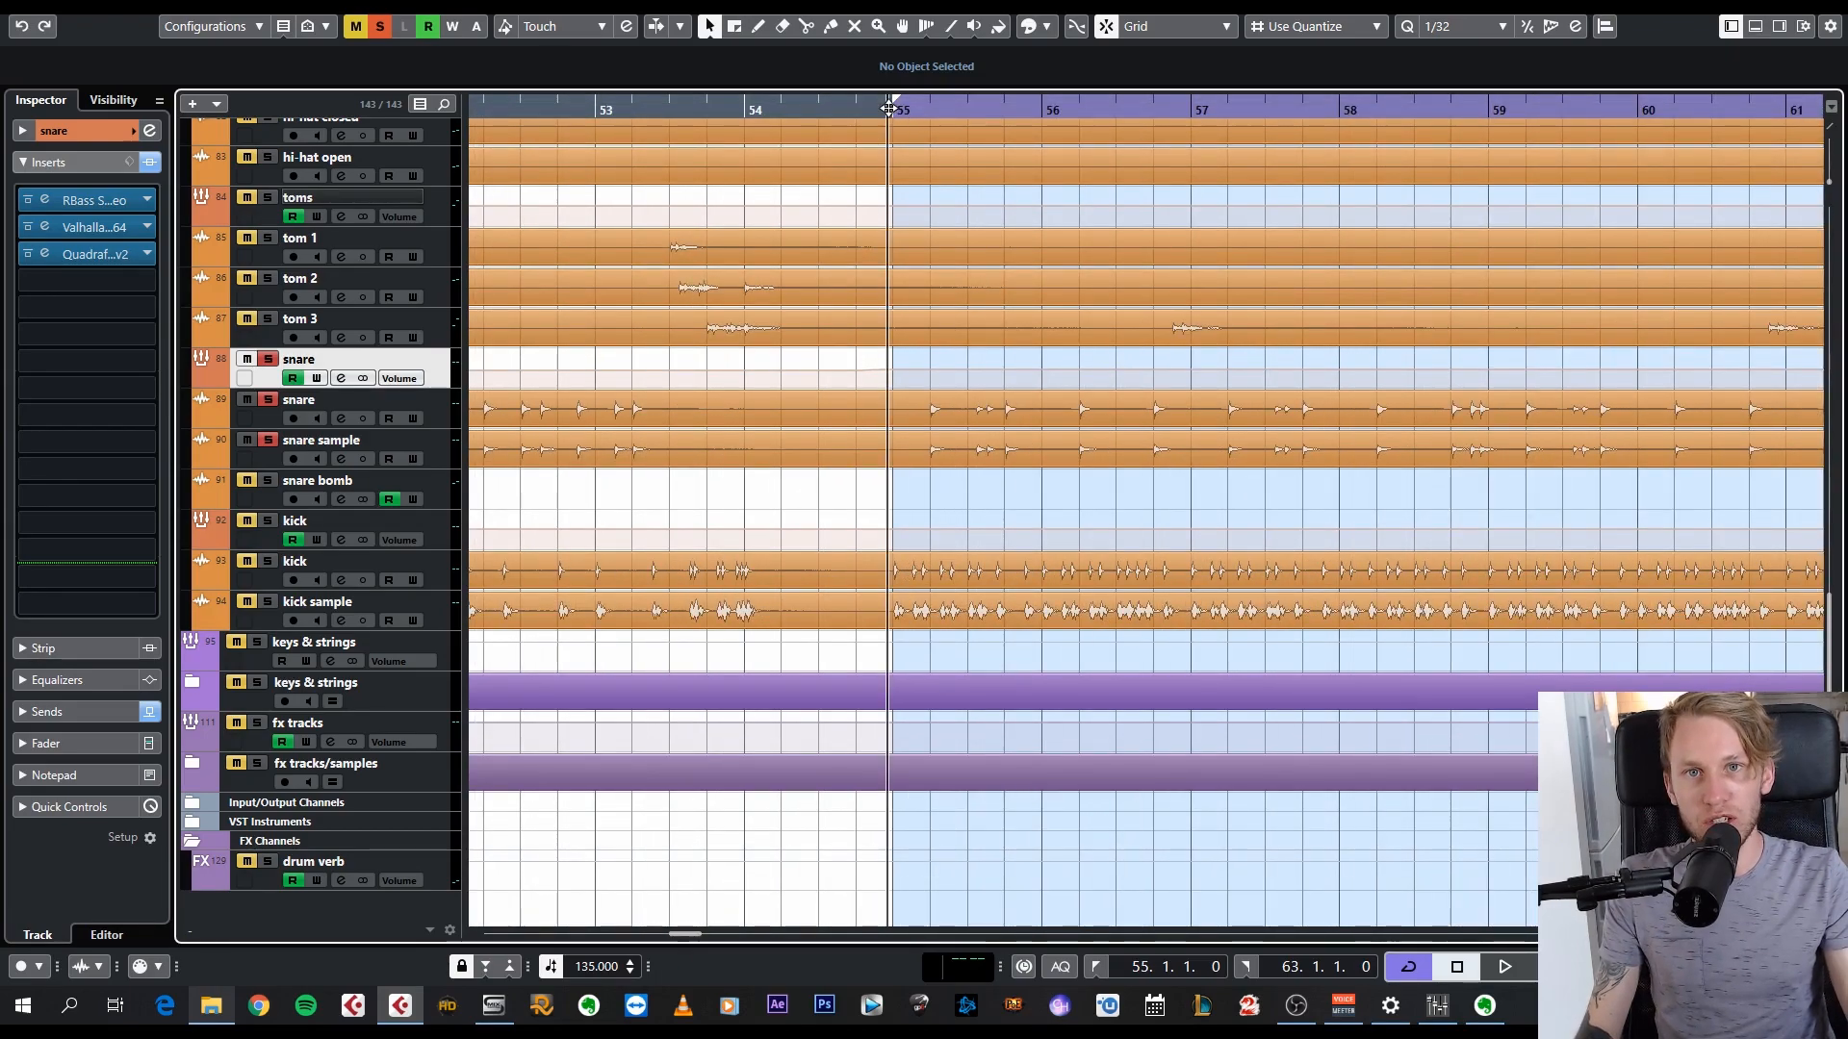
key("KP_1")
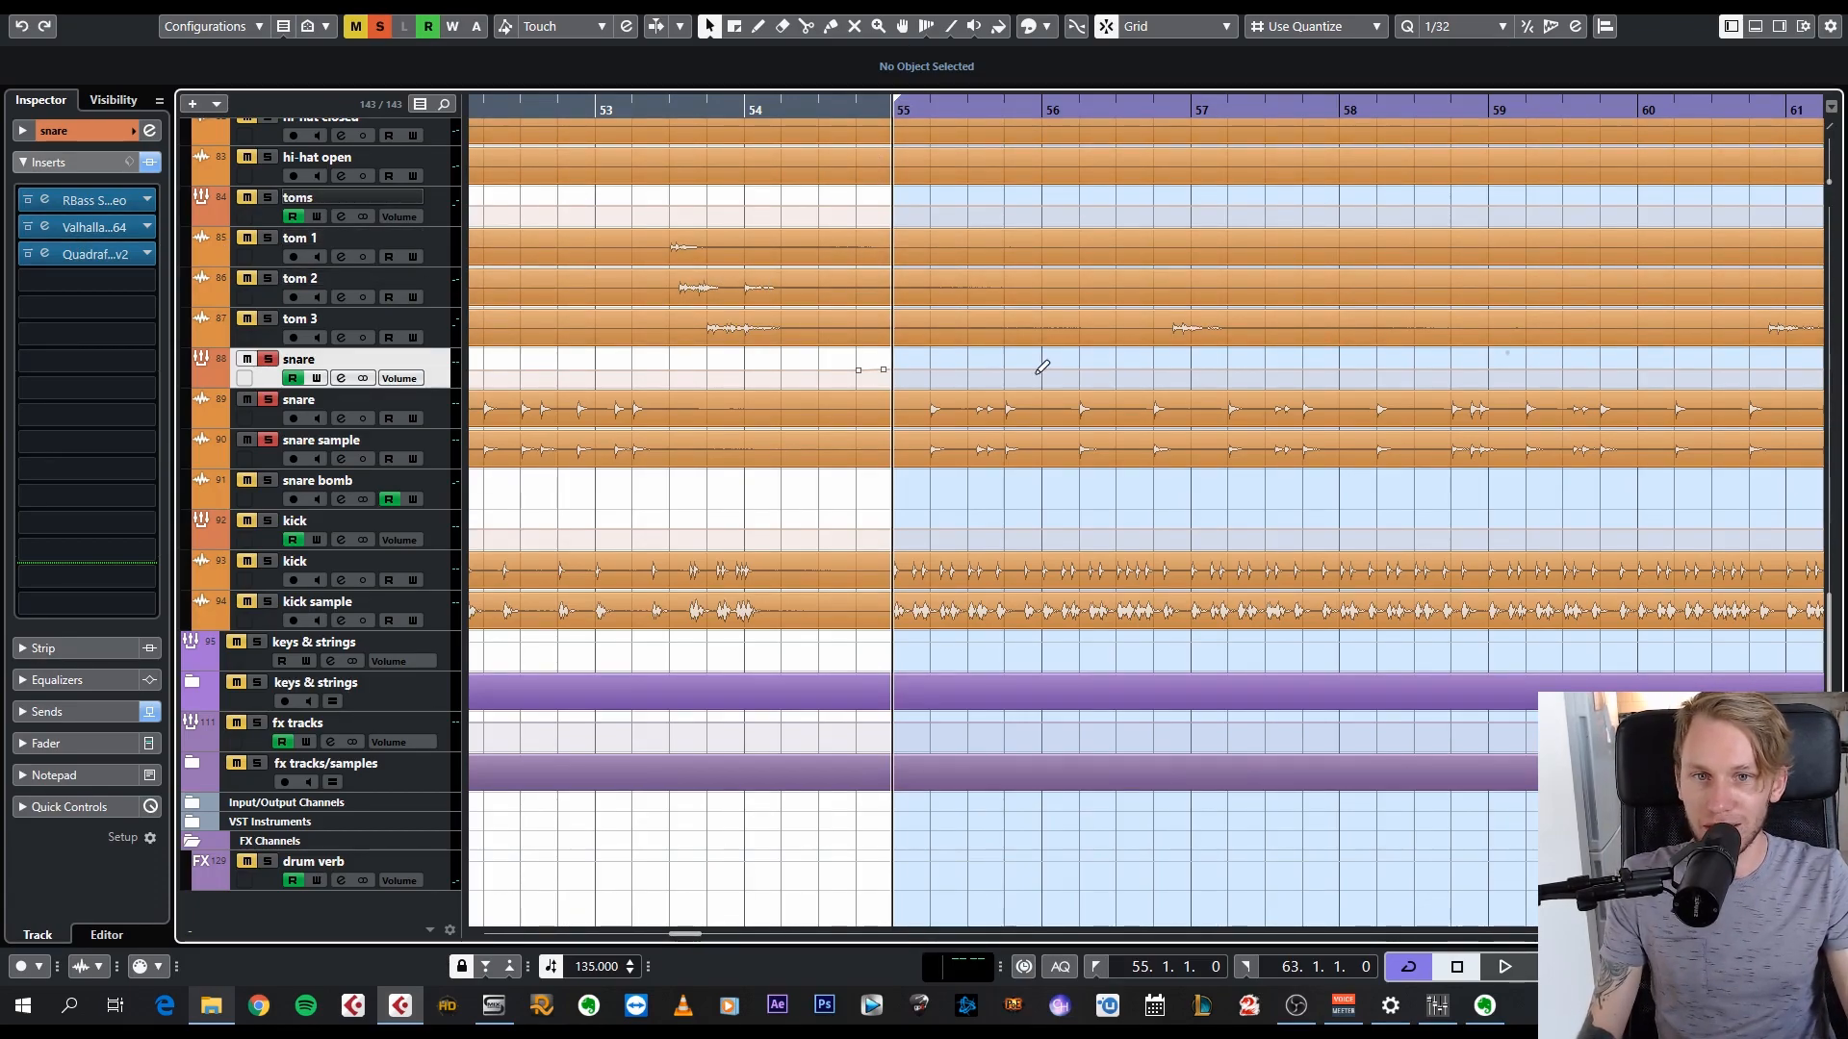
- Bypass all inserts on the snare group and play the dry snare loop from bar 55
scroll(1022, 366, "down", 4)
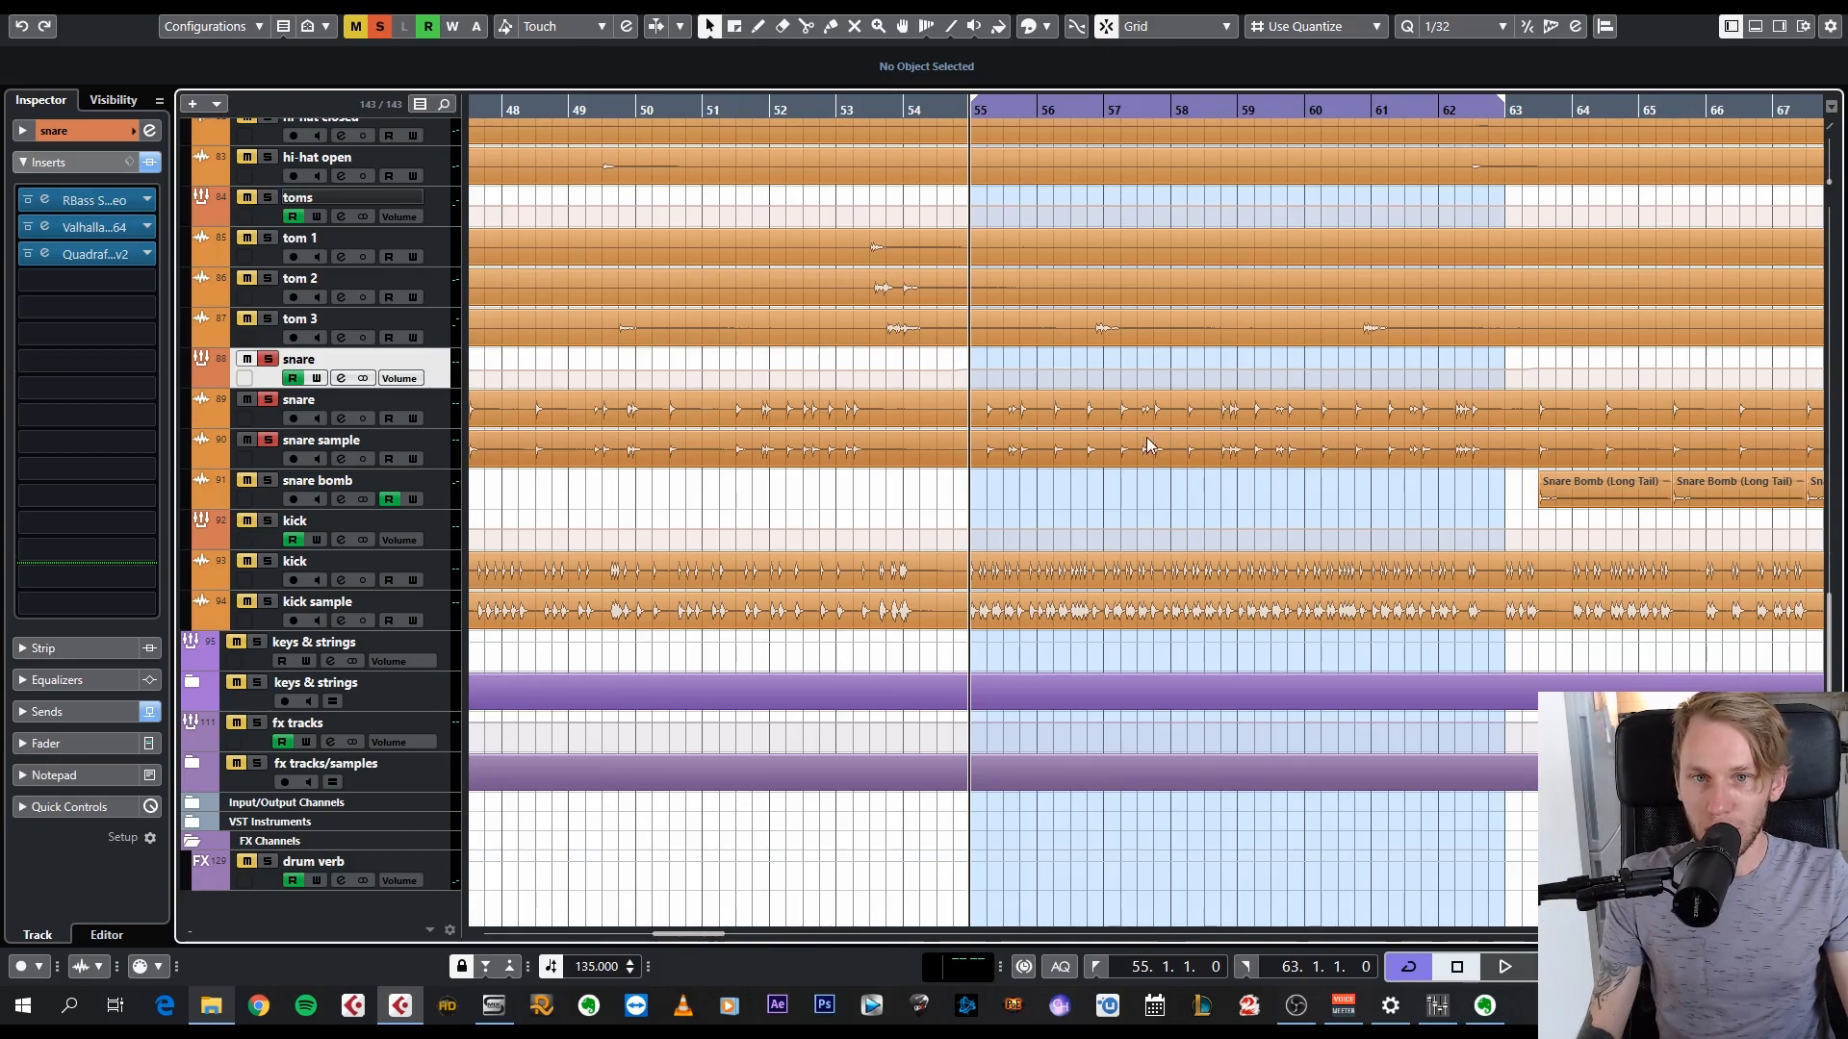
scroll(712, 409, "right", 3)
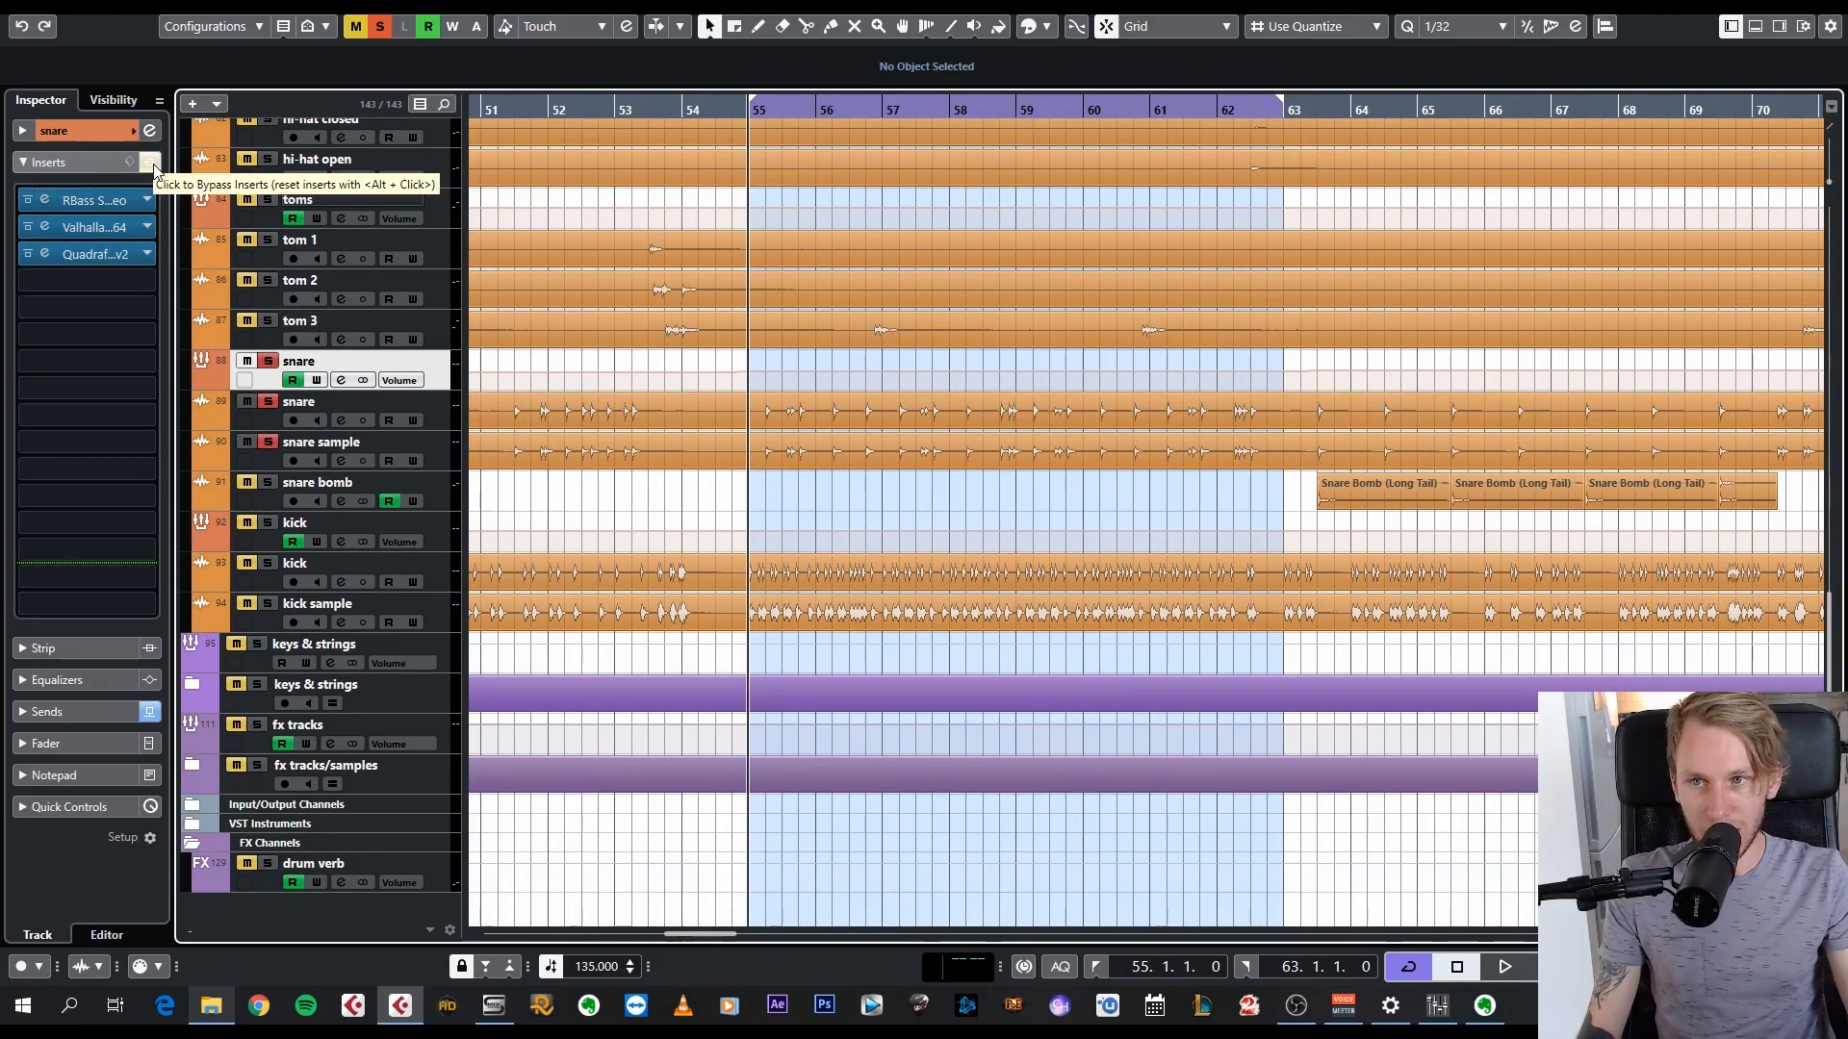
left_click(152, 163)
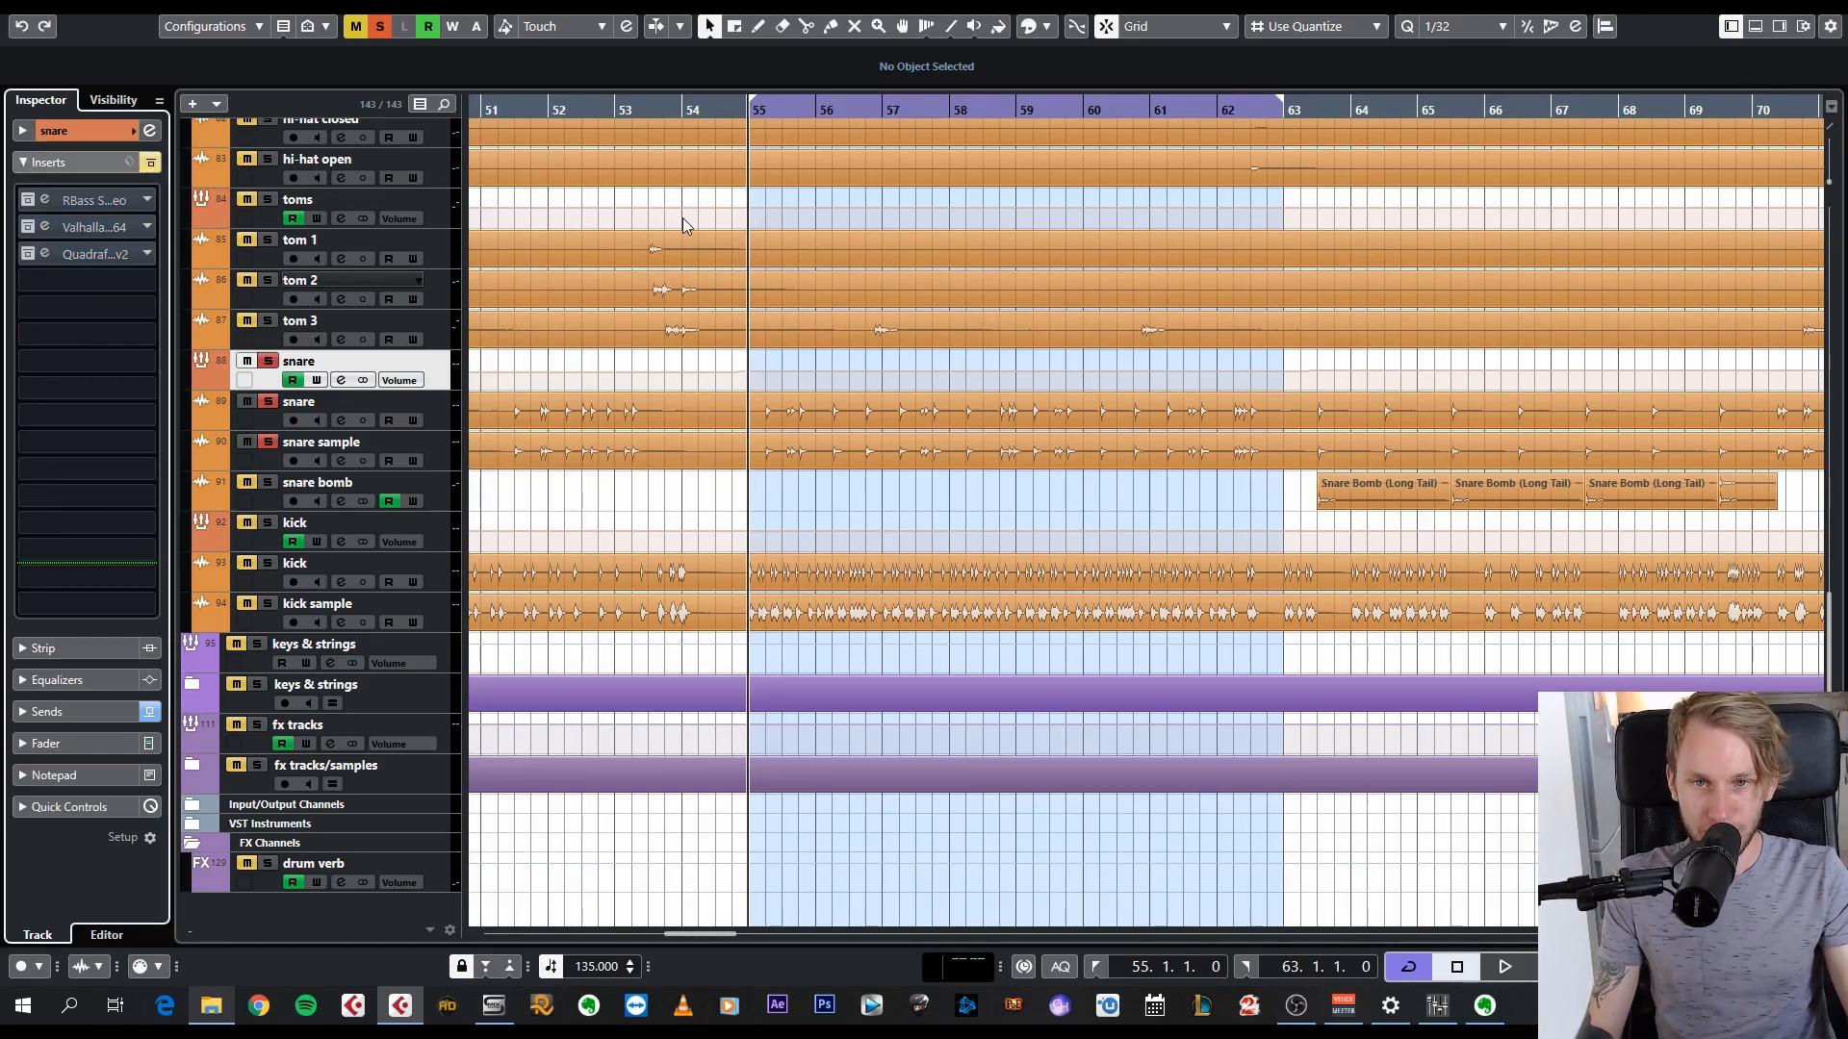
key("space")
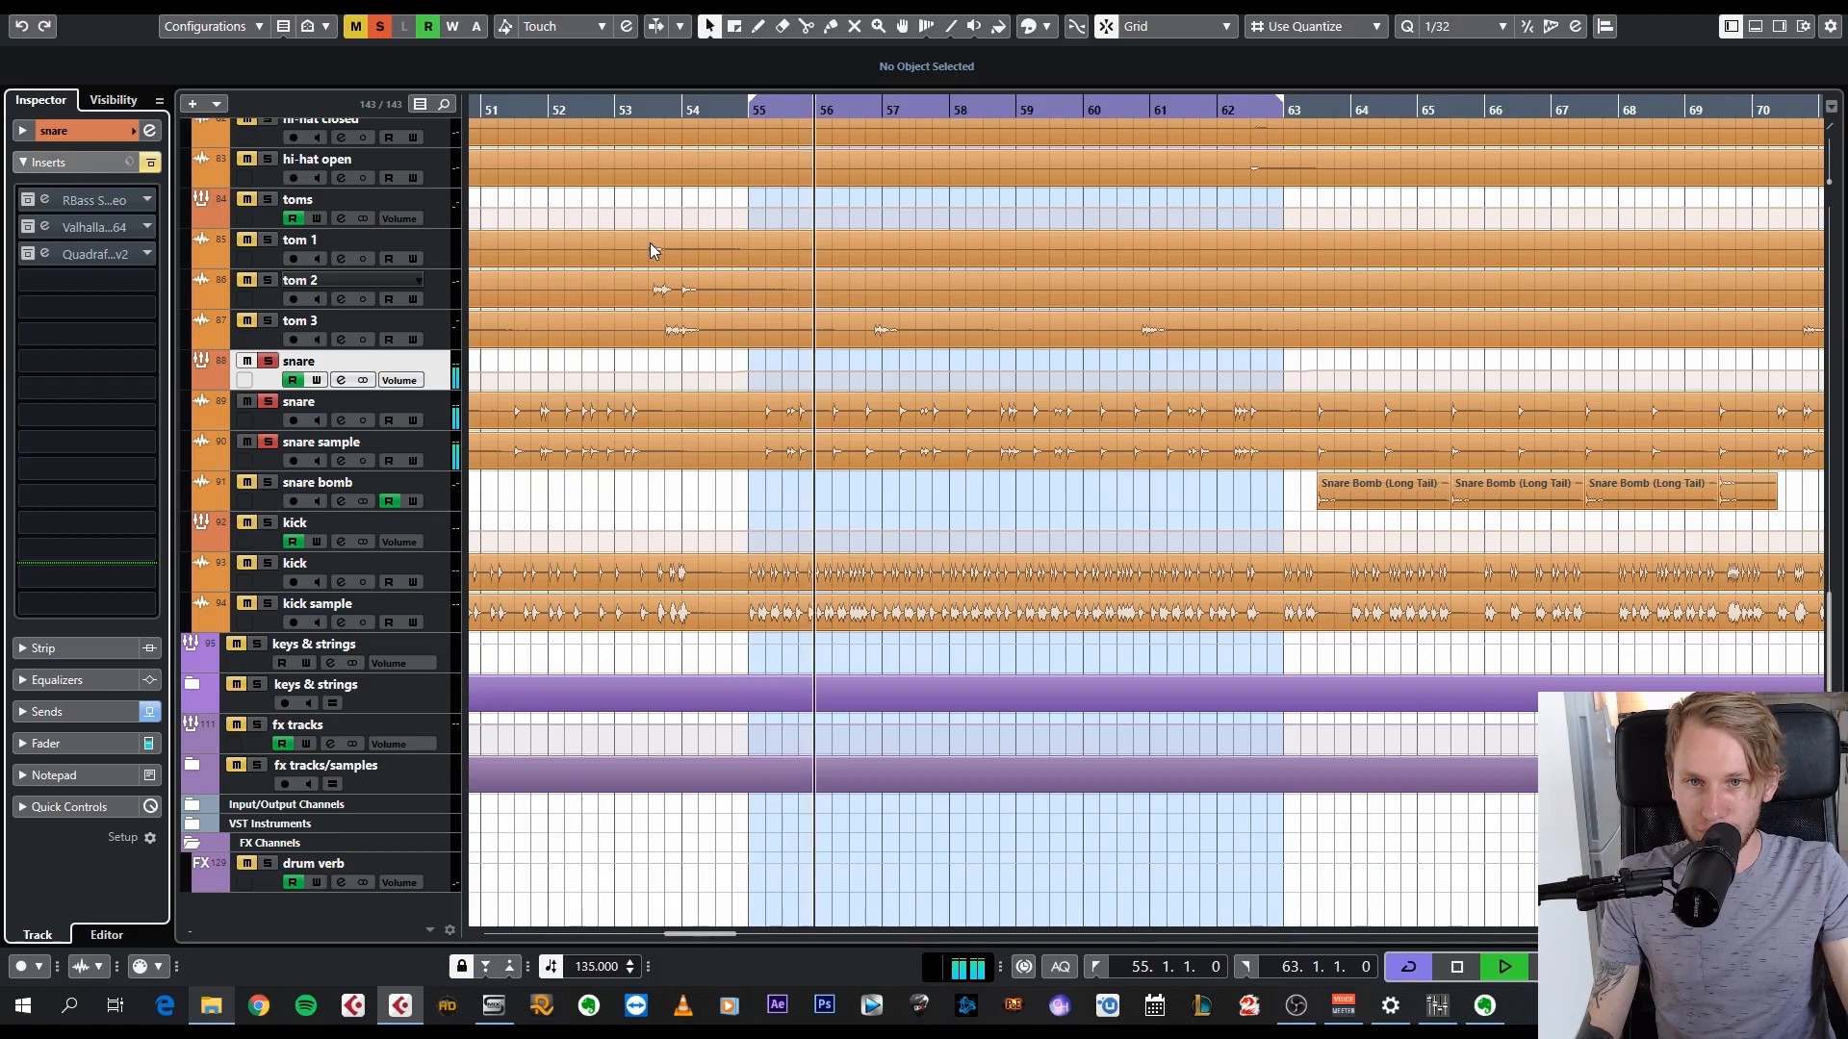
key("space")
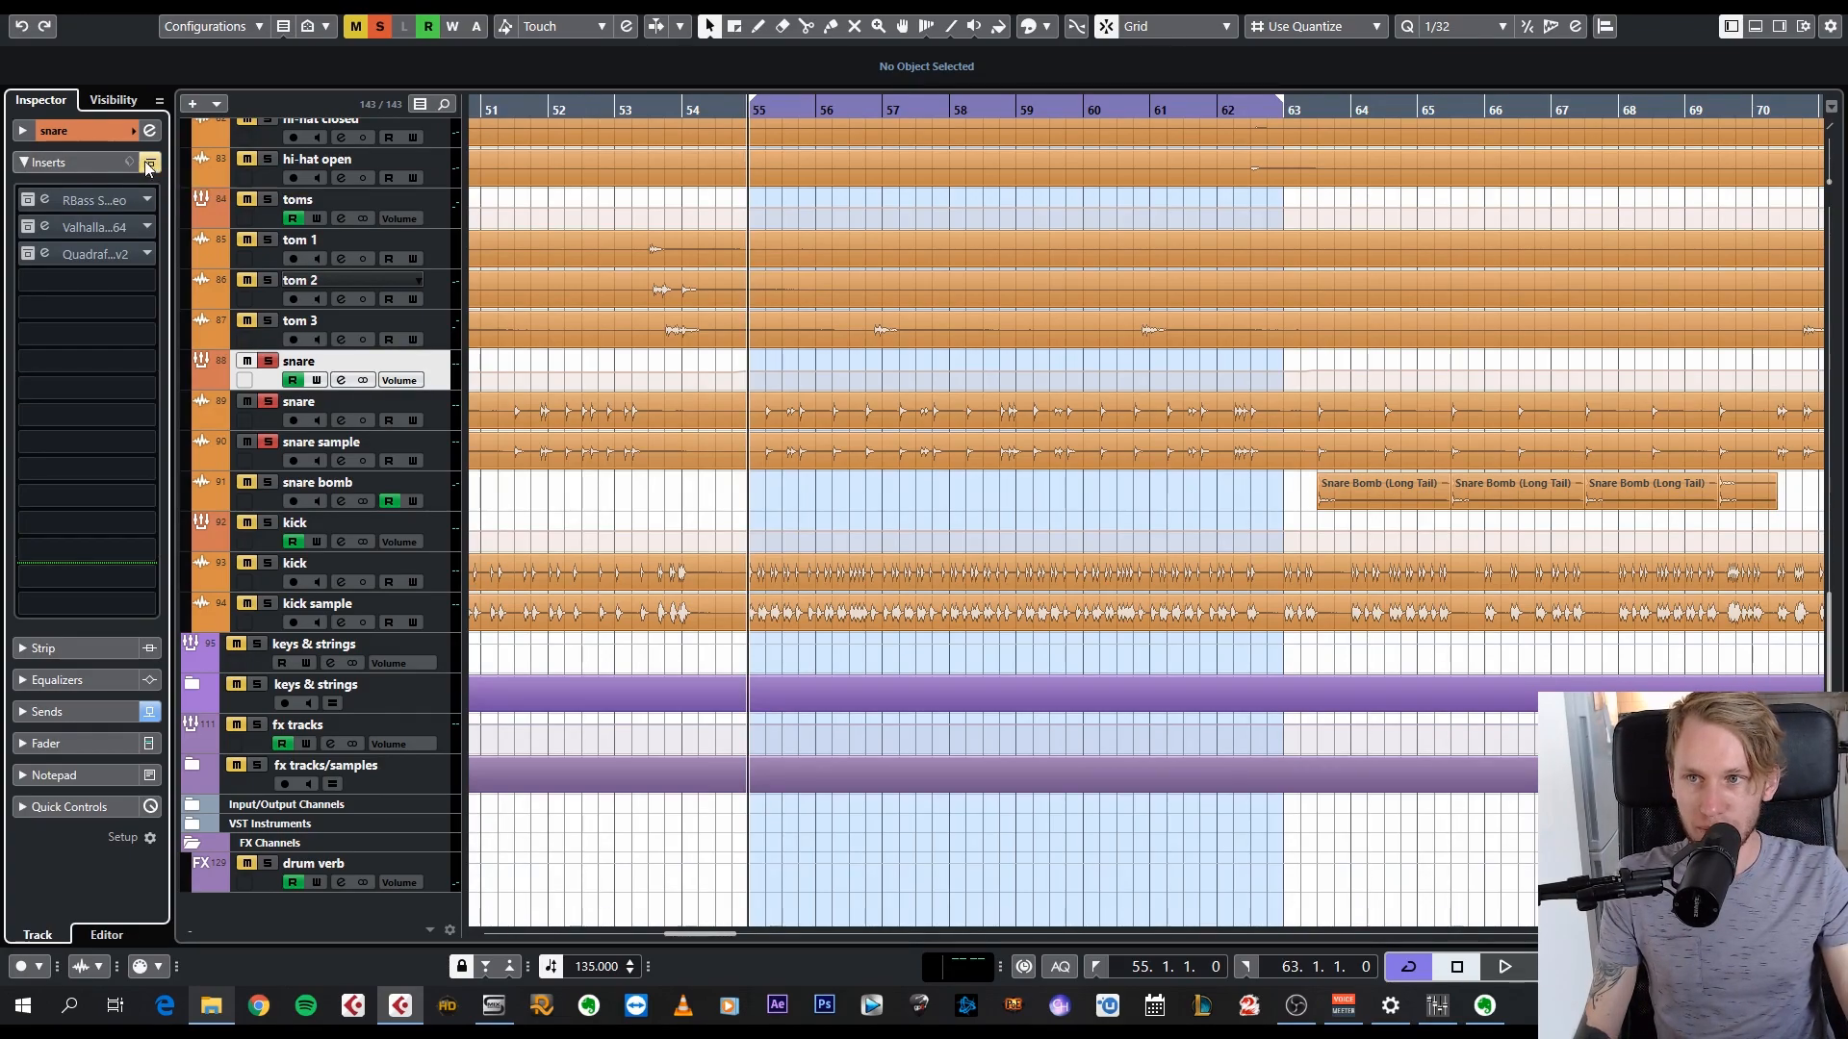
- Re-enable the snare group's inserts and play the same loop with the effects active
left_click(149, 165)
key("space")
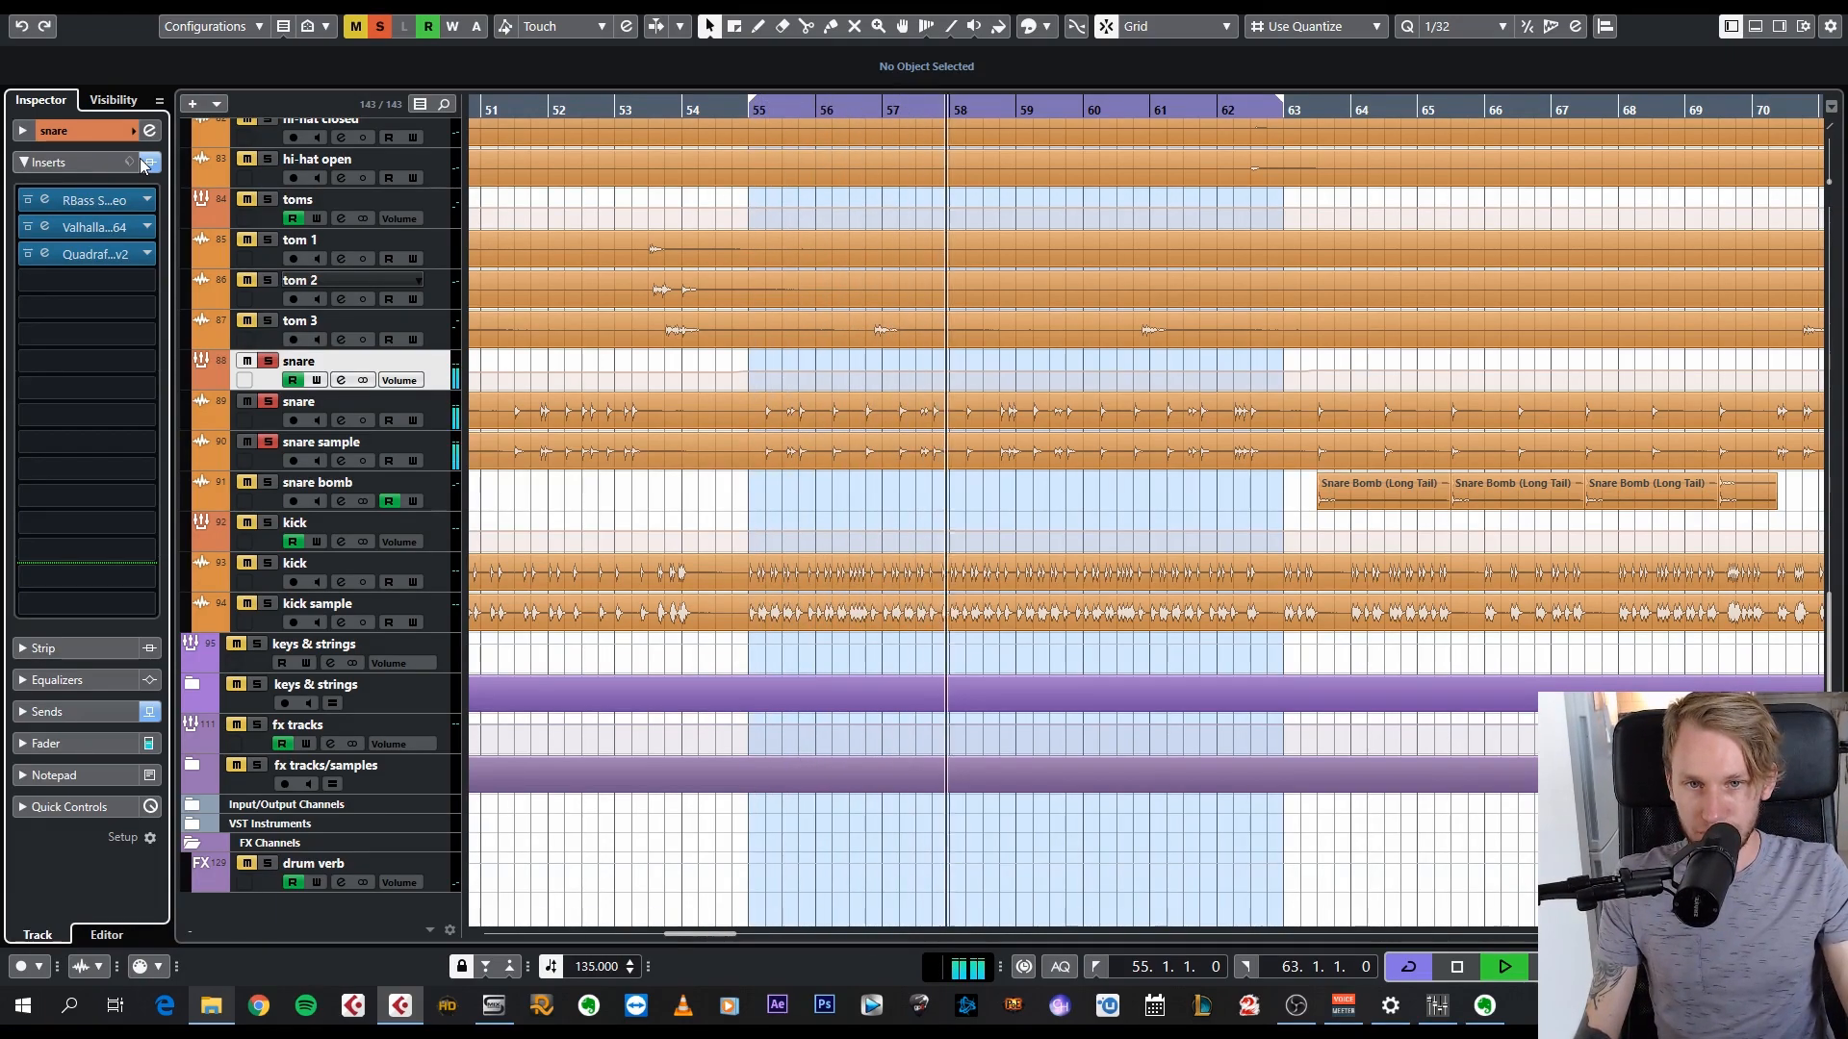
key("space")
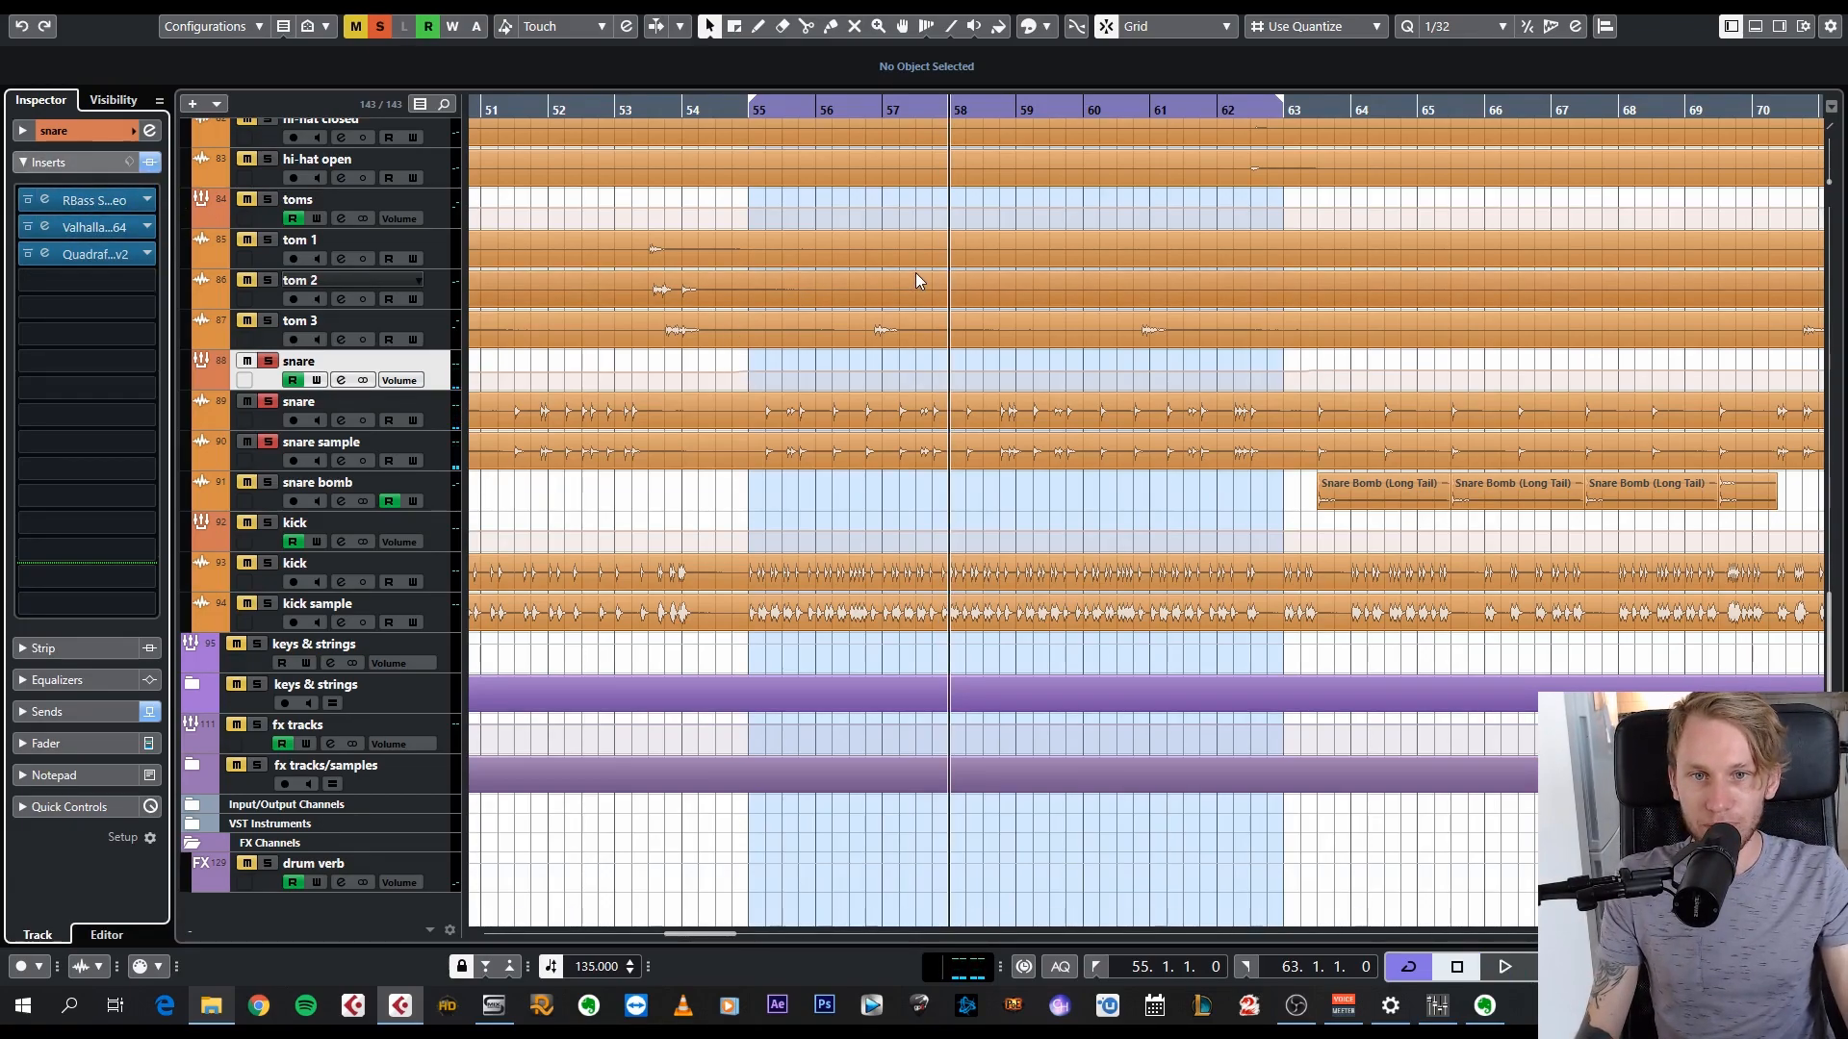
- Return the playhead to bar 55 and open the RBass Stereo insert of the snare group
left_click_drag(884, 302, 950, 285)
key("KP_1")
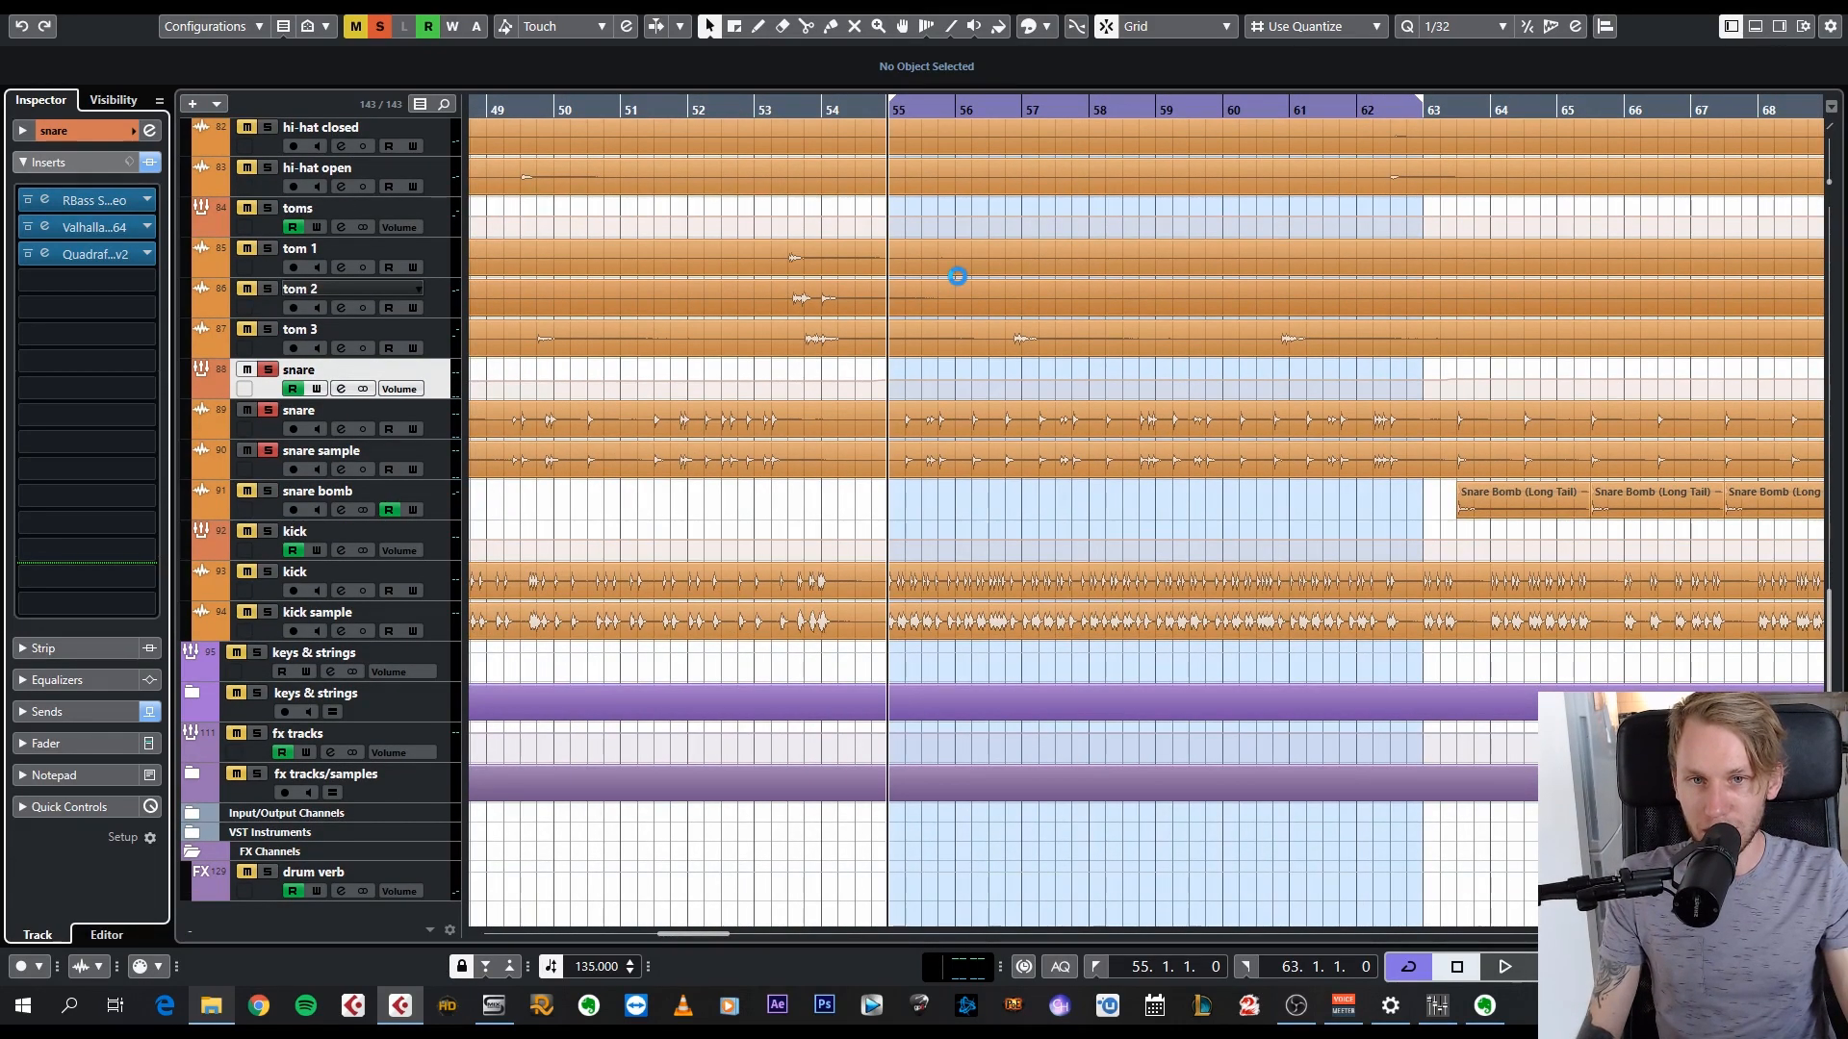
key("h")
key("h")
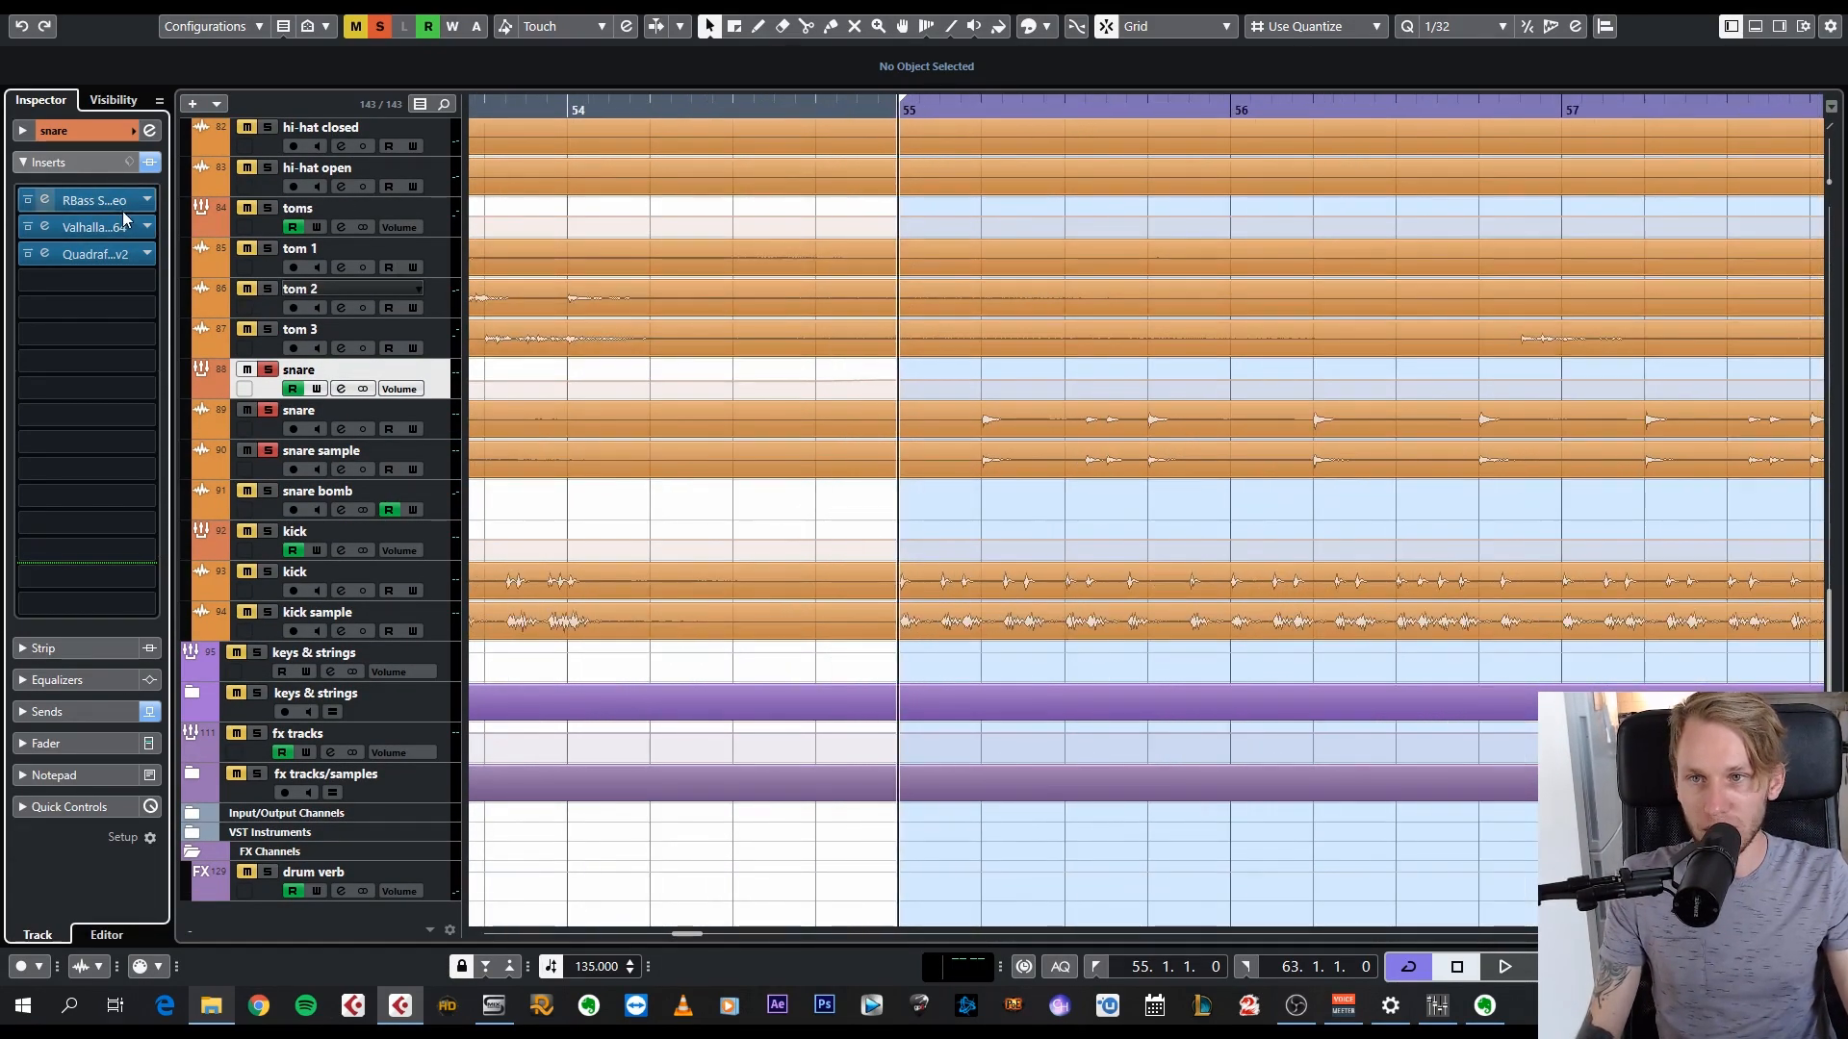
left_click(98, 198)
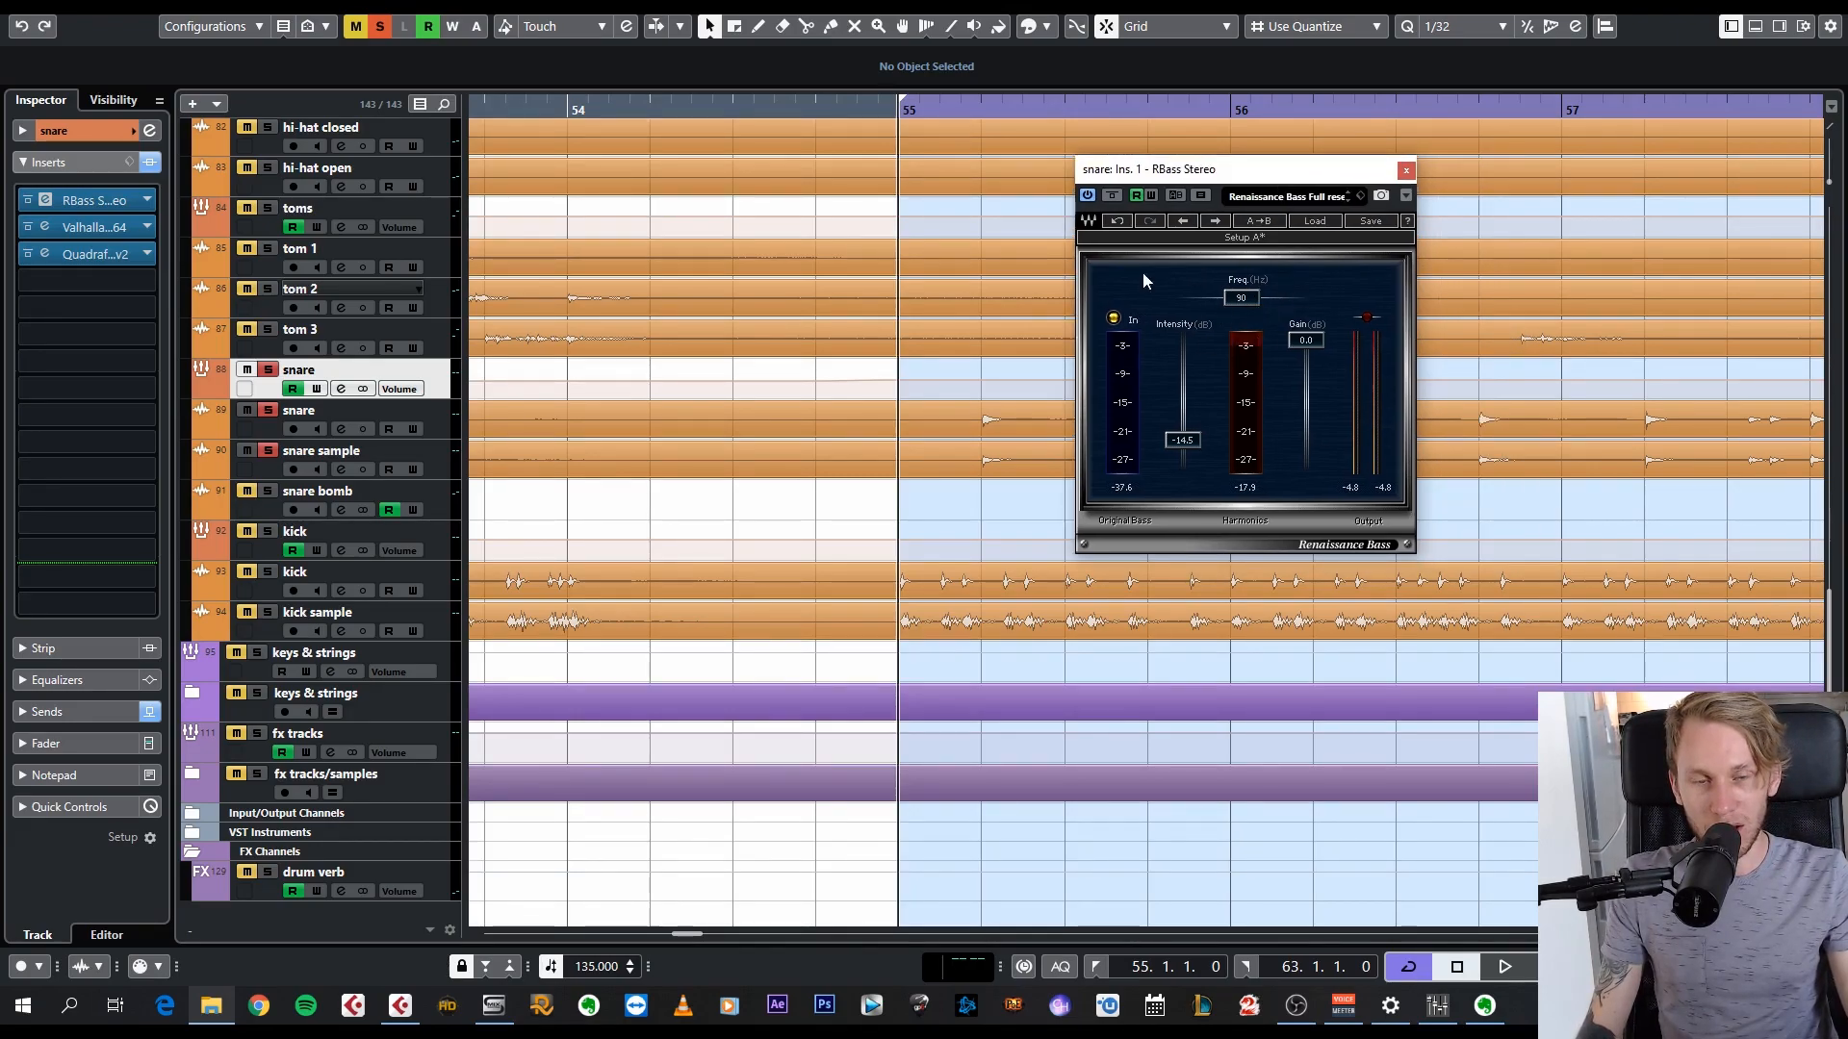
left_click_drag(1212, 175, 1346, 201)
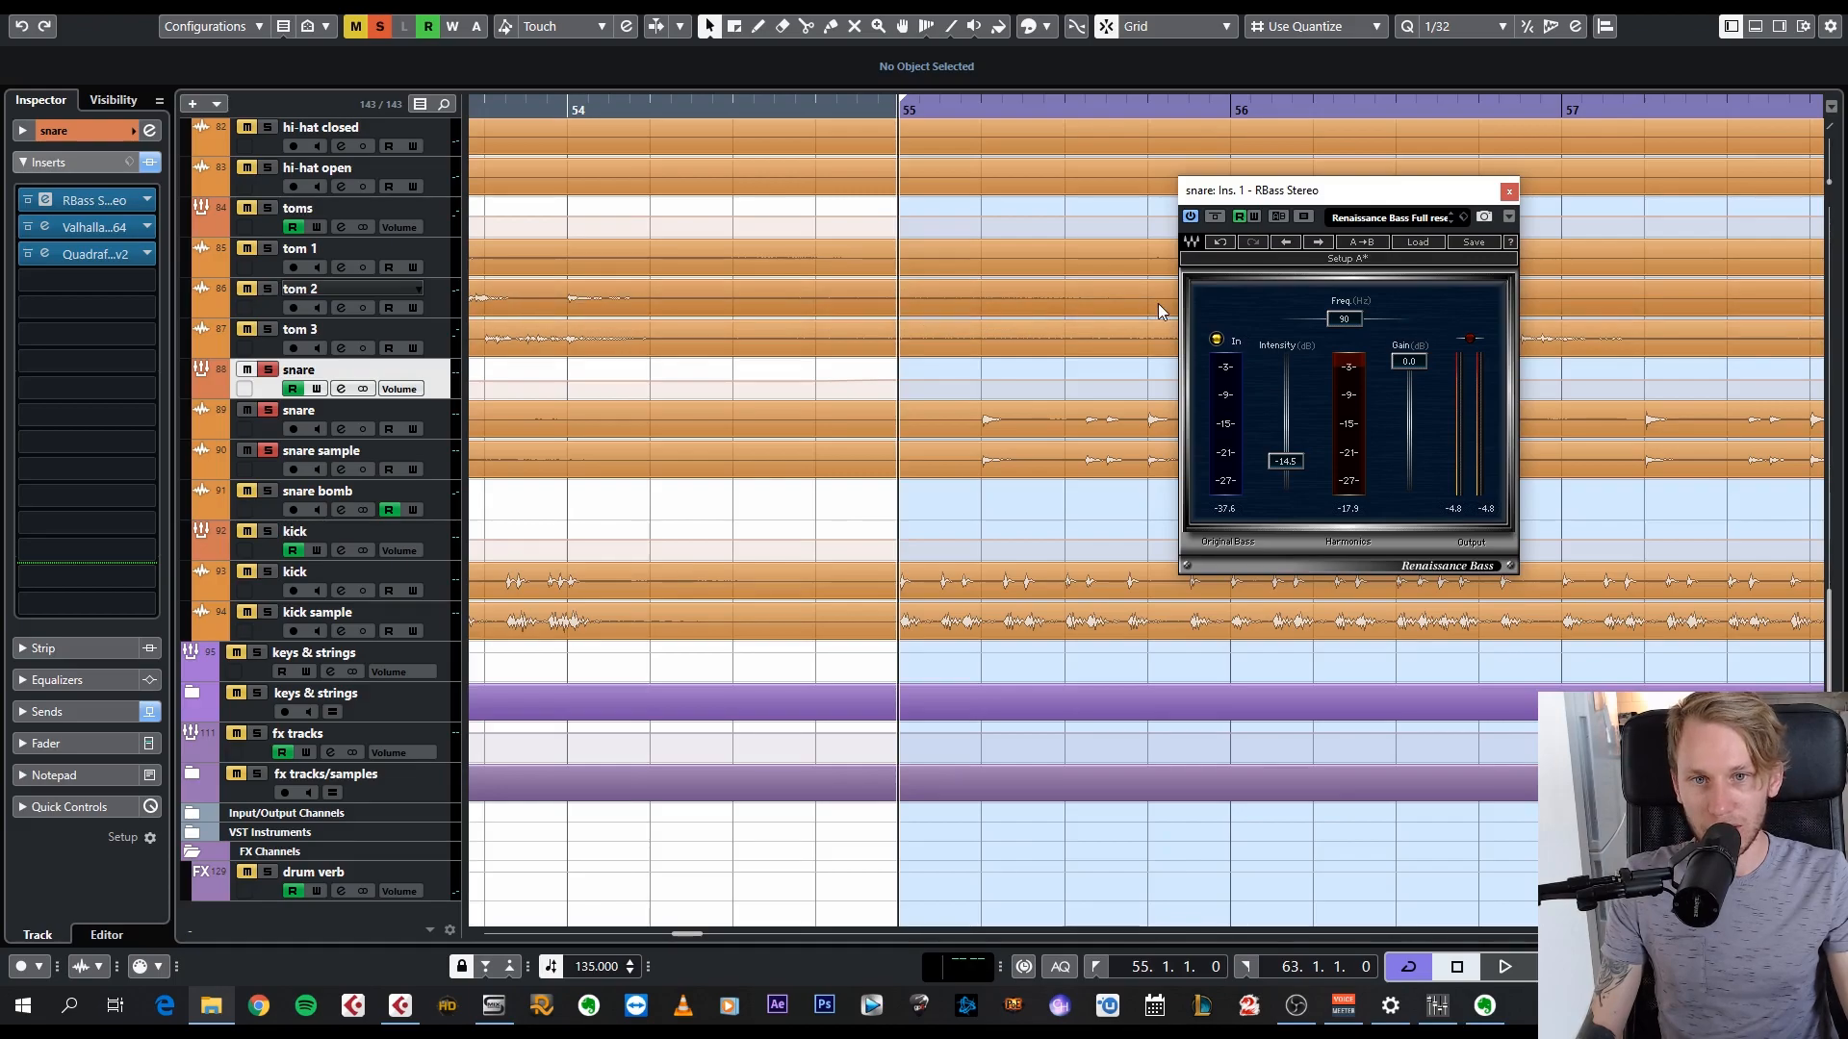
scroll(921, 281, "down", 2)
scroll(928, 278, "down", 2)
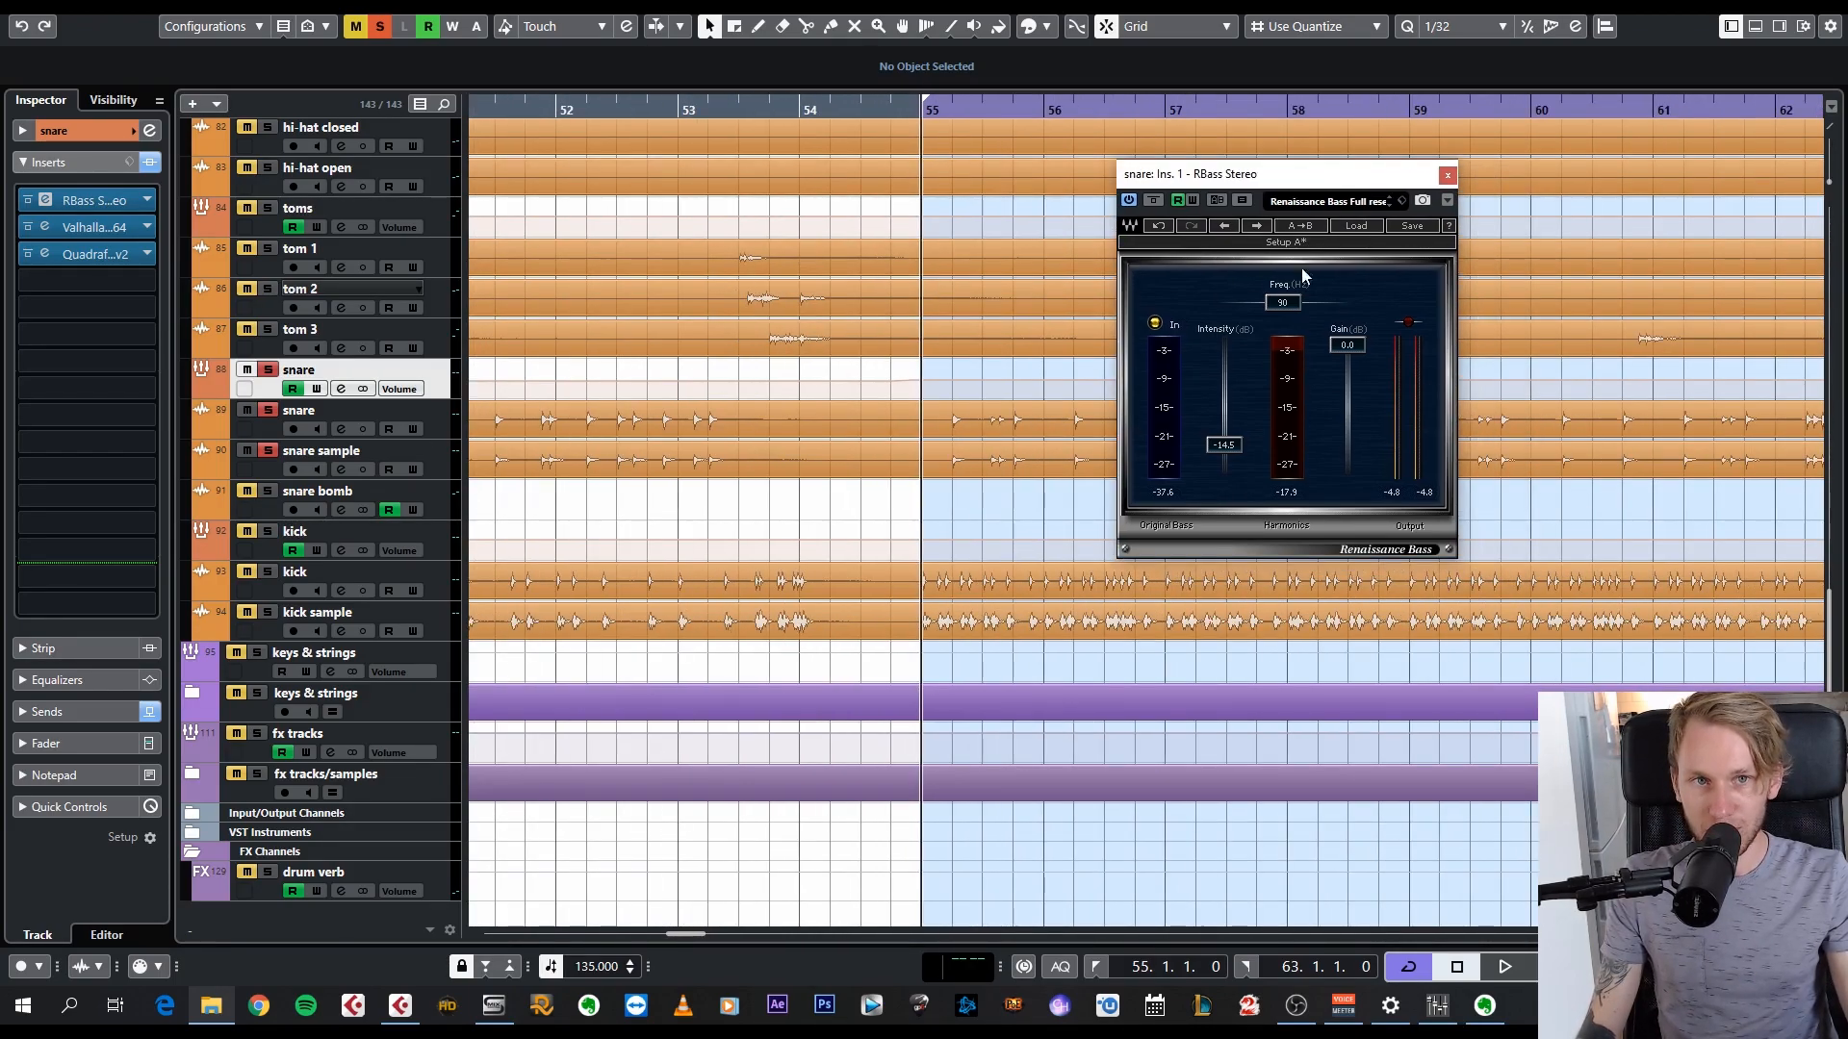
left_click_drag(1215, 180, 1329, 186)
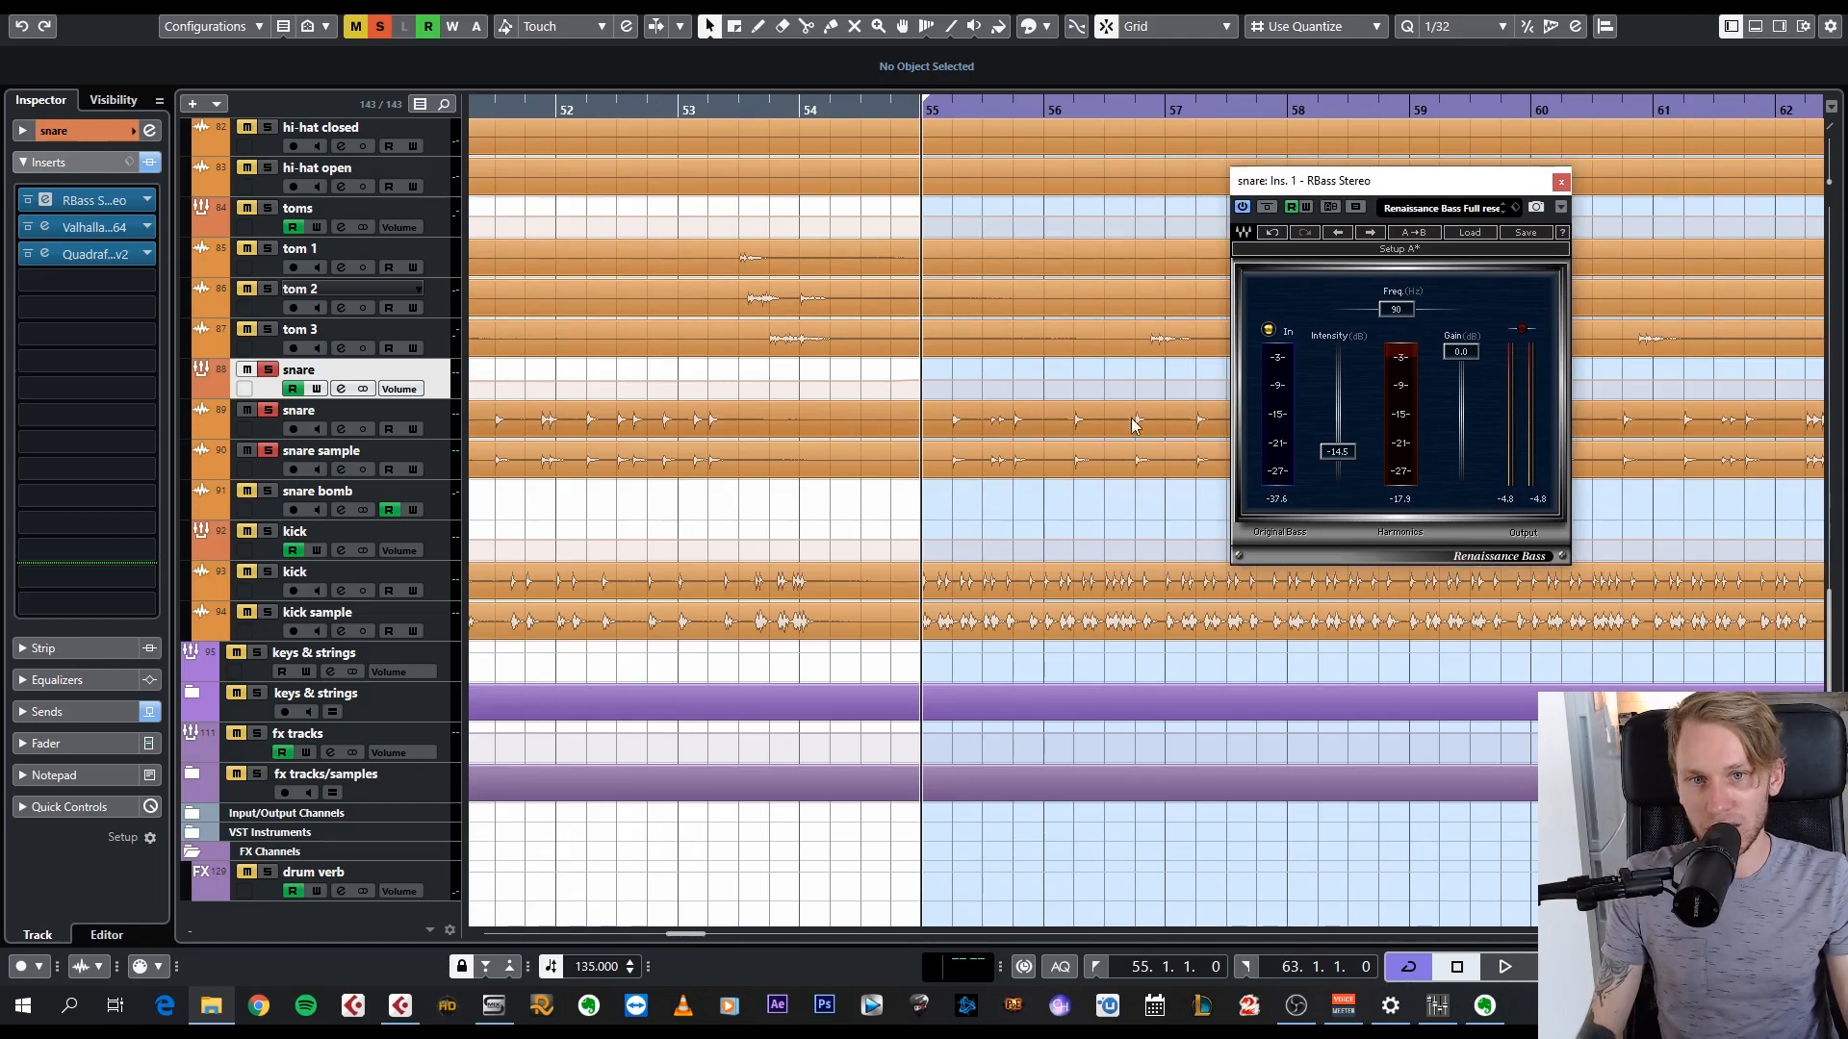
left_click_drag(938, 397, 908, 389)
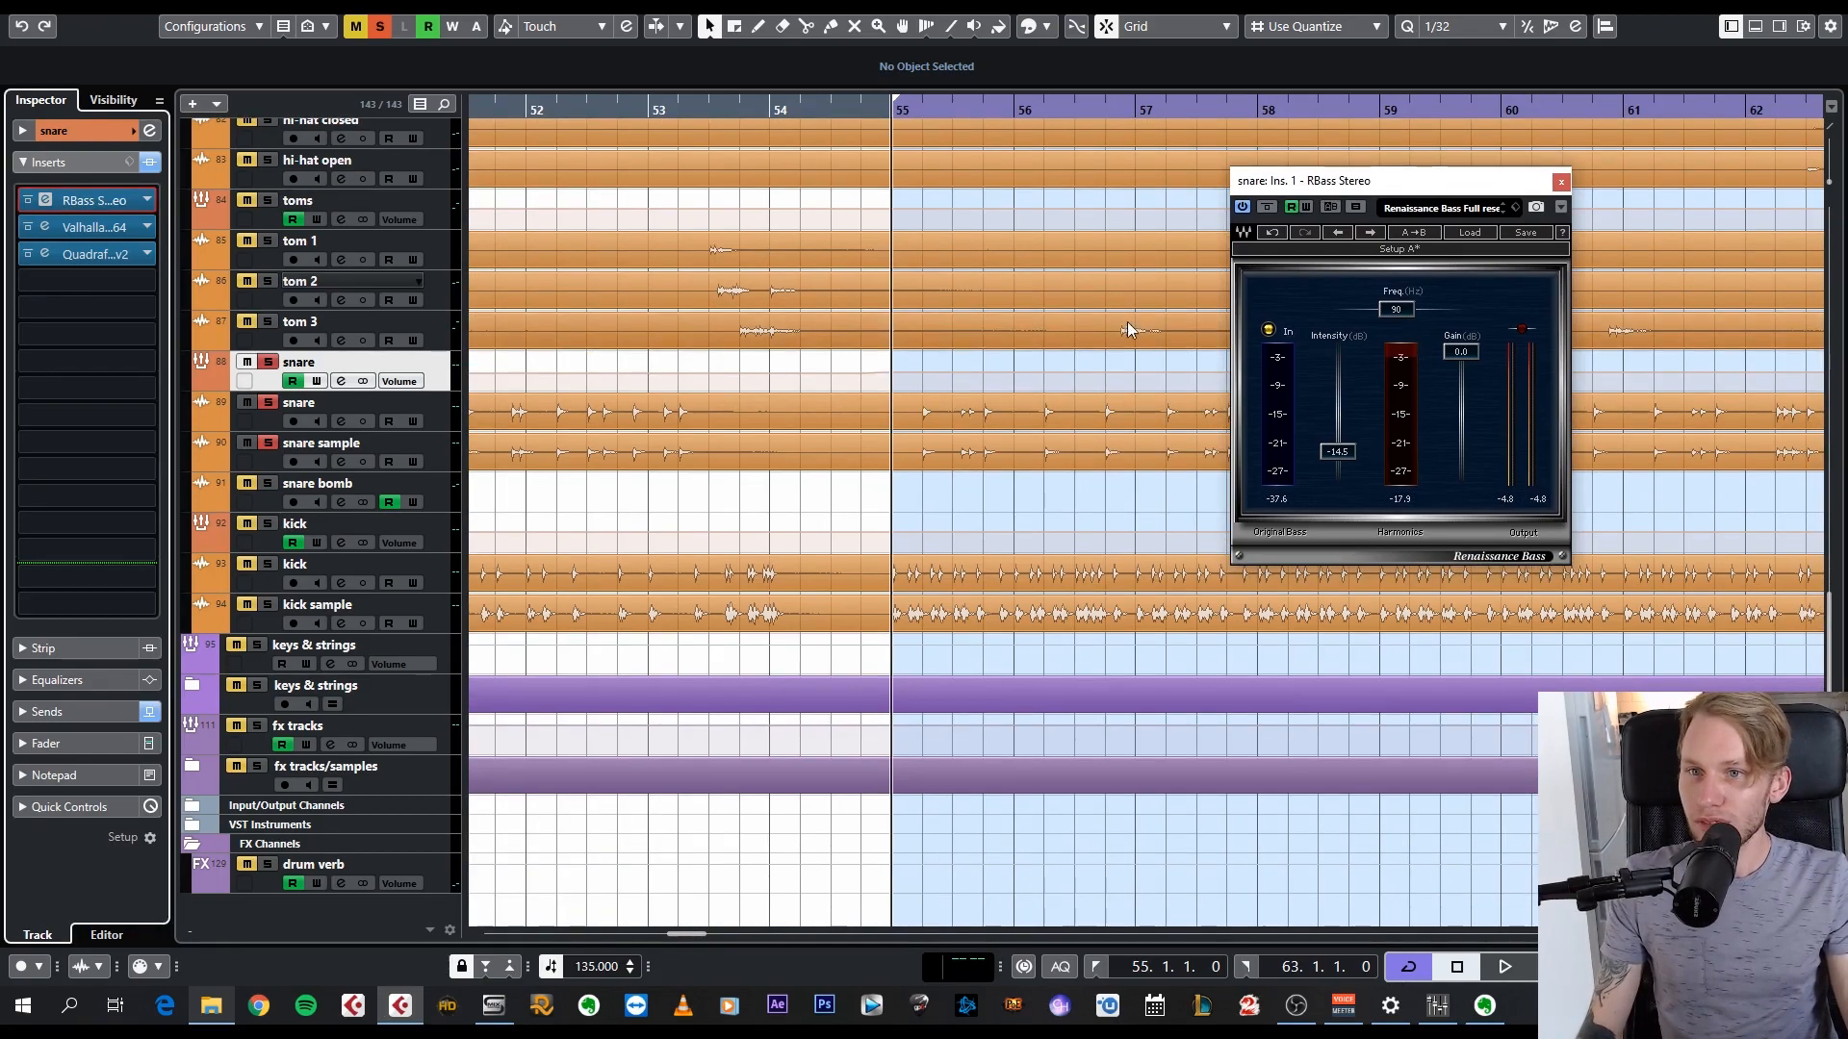
left_click_drag(1402, 190, 1364, 172)
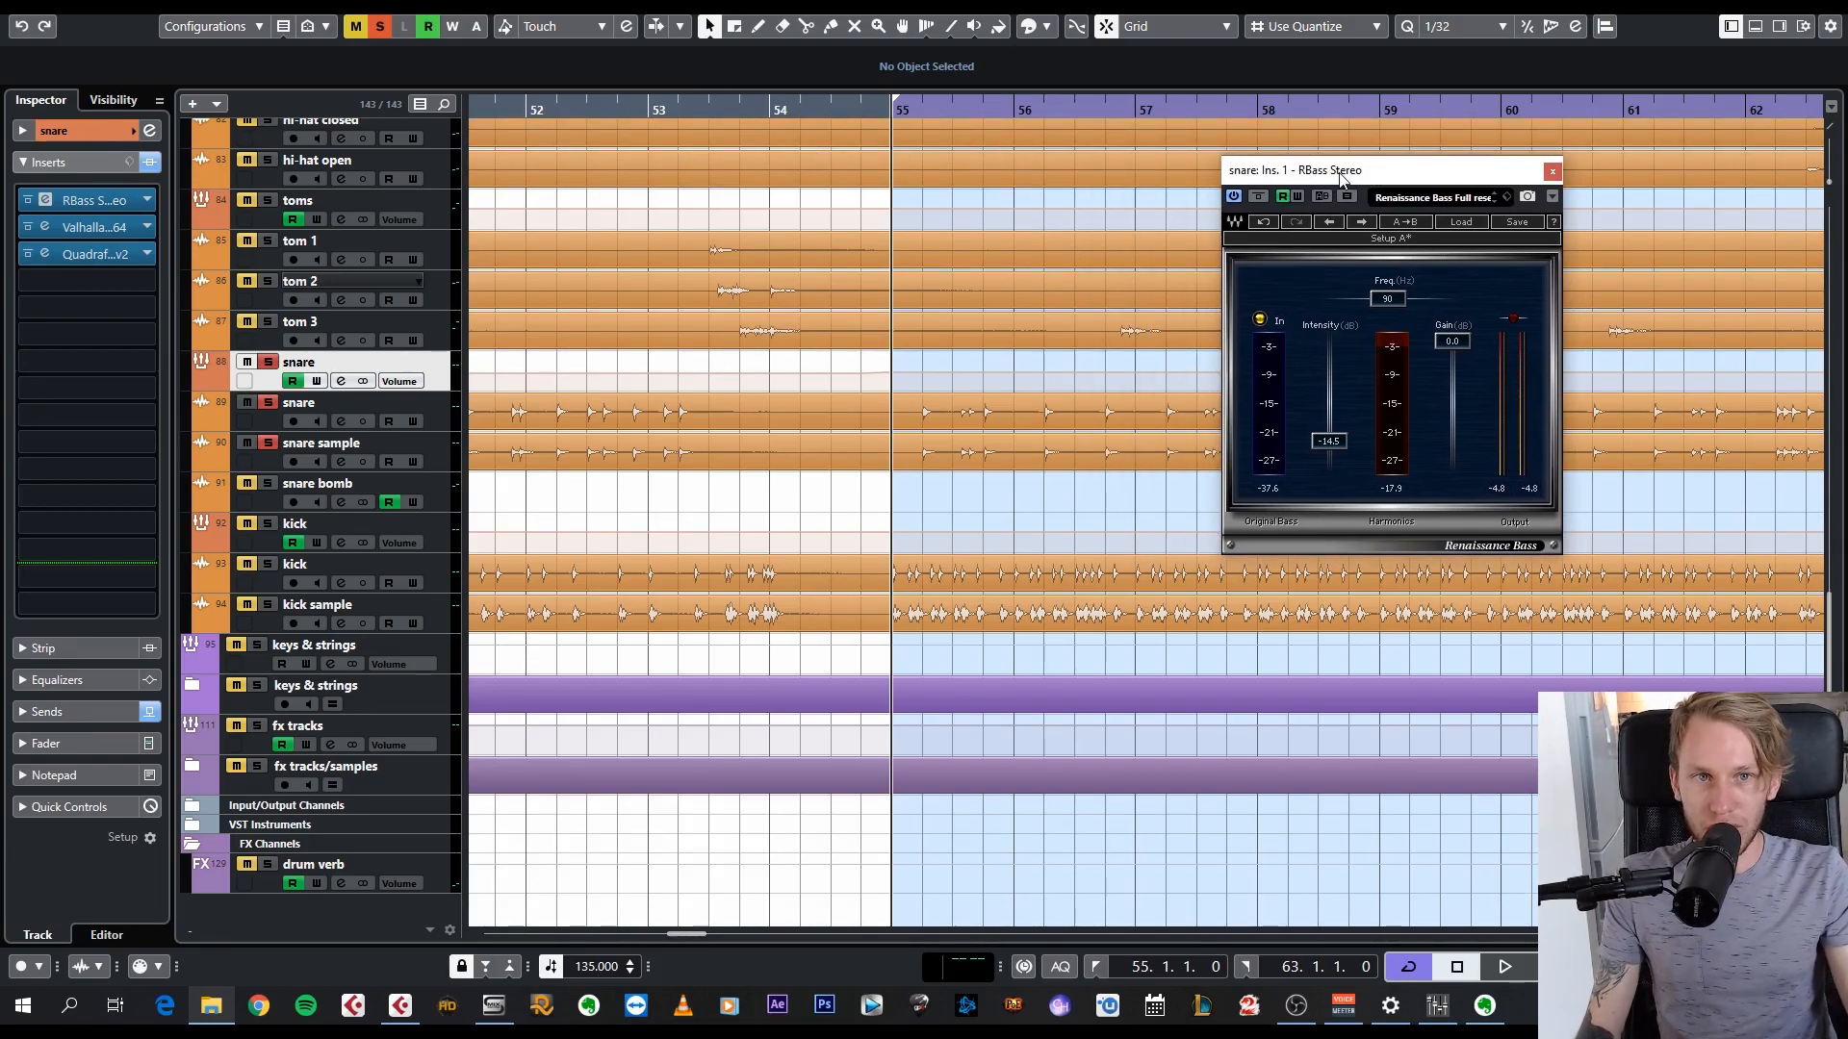
left_click_drag(1416, 179, 1347, 171)
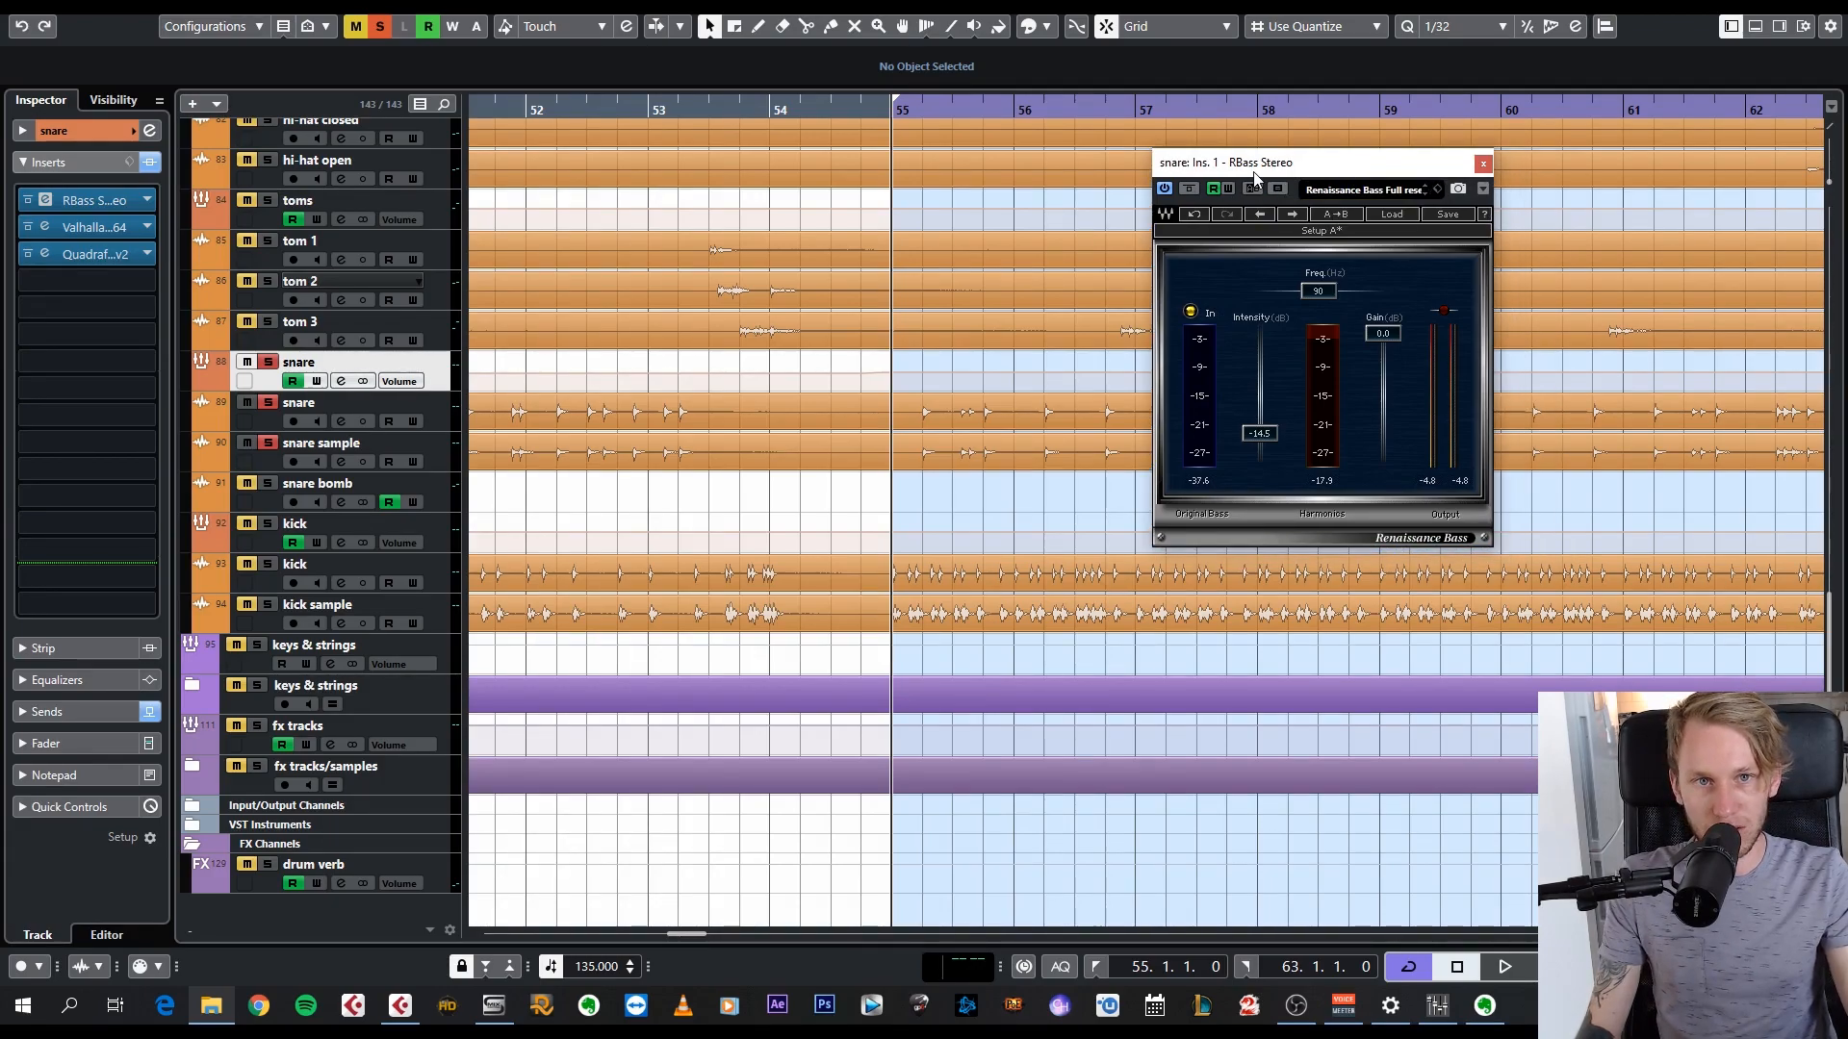
left_click_drag(1259, 171, 1349, 174)
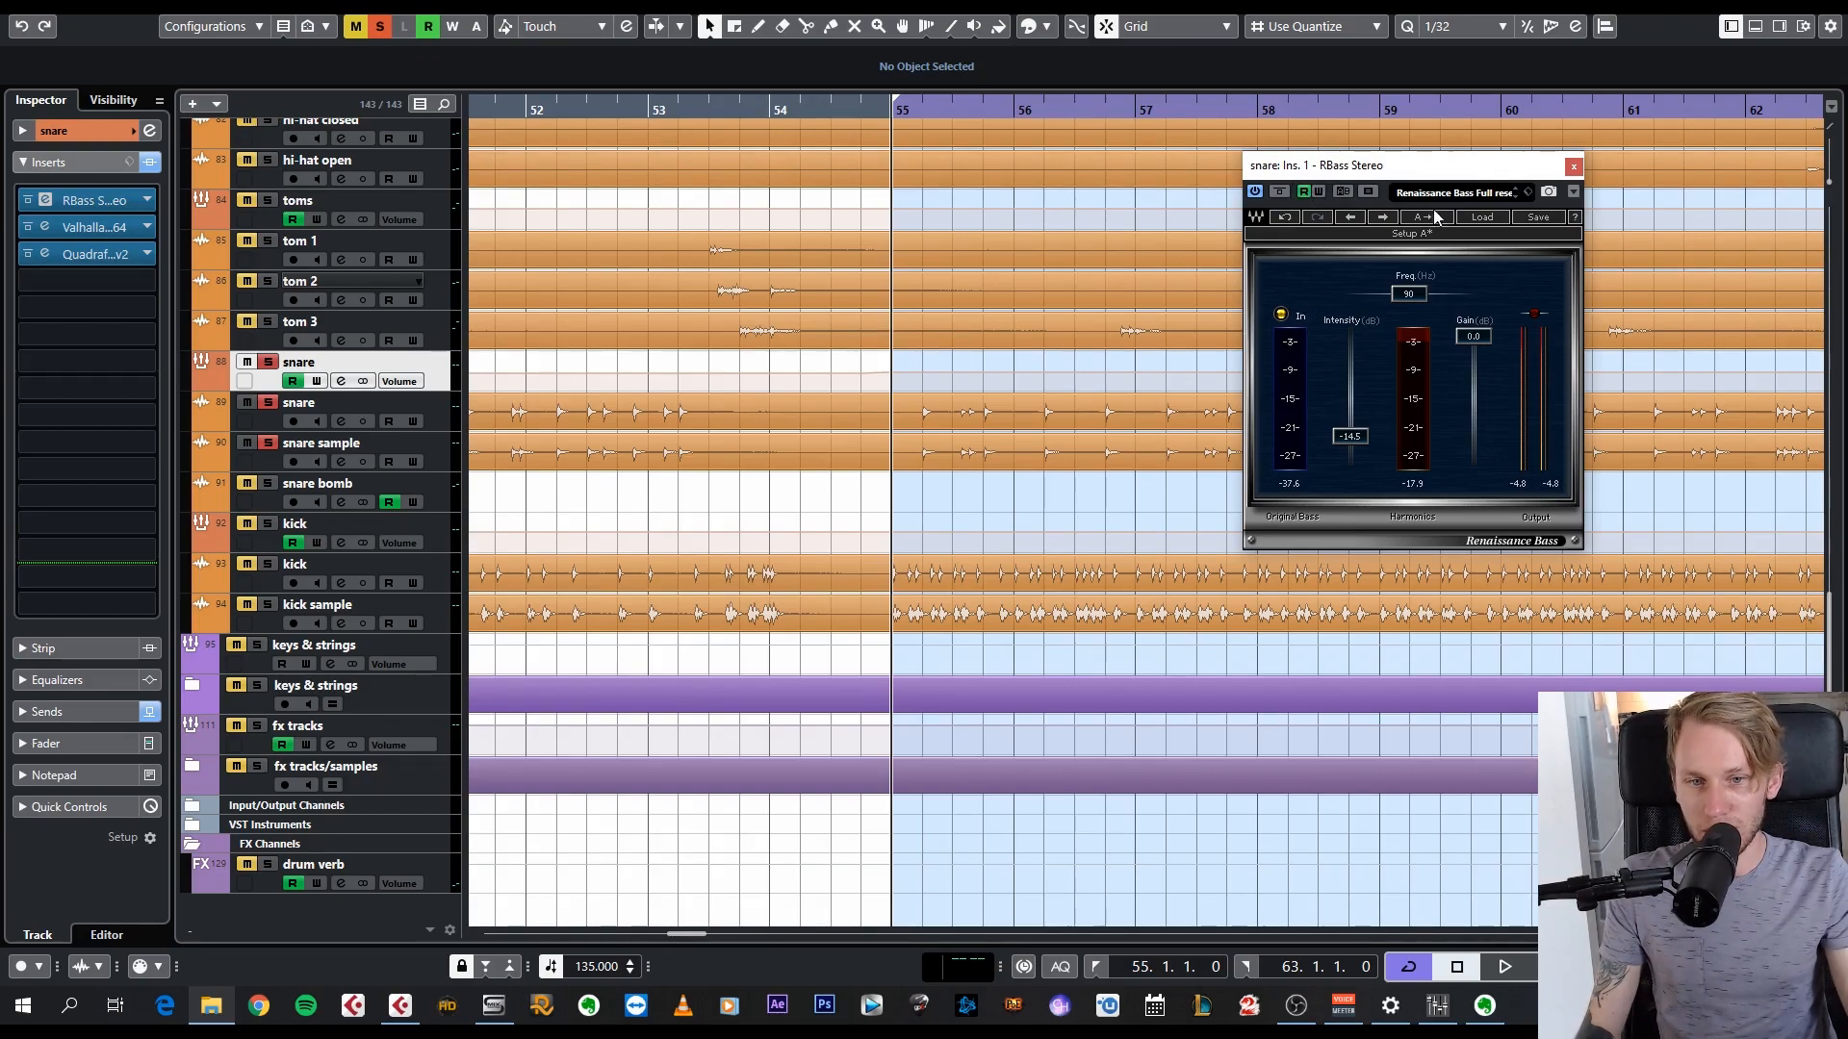
left_click_drag(1367, 175, 1270, 154)
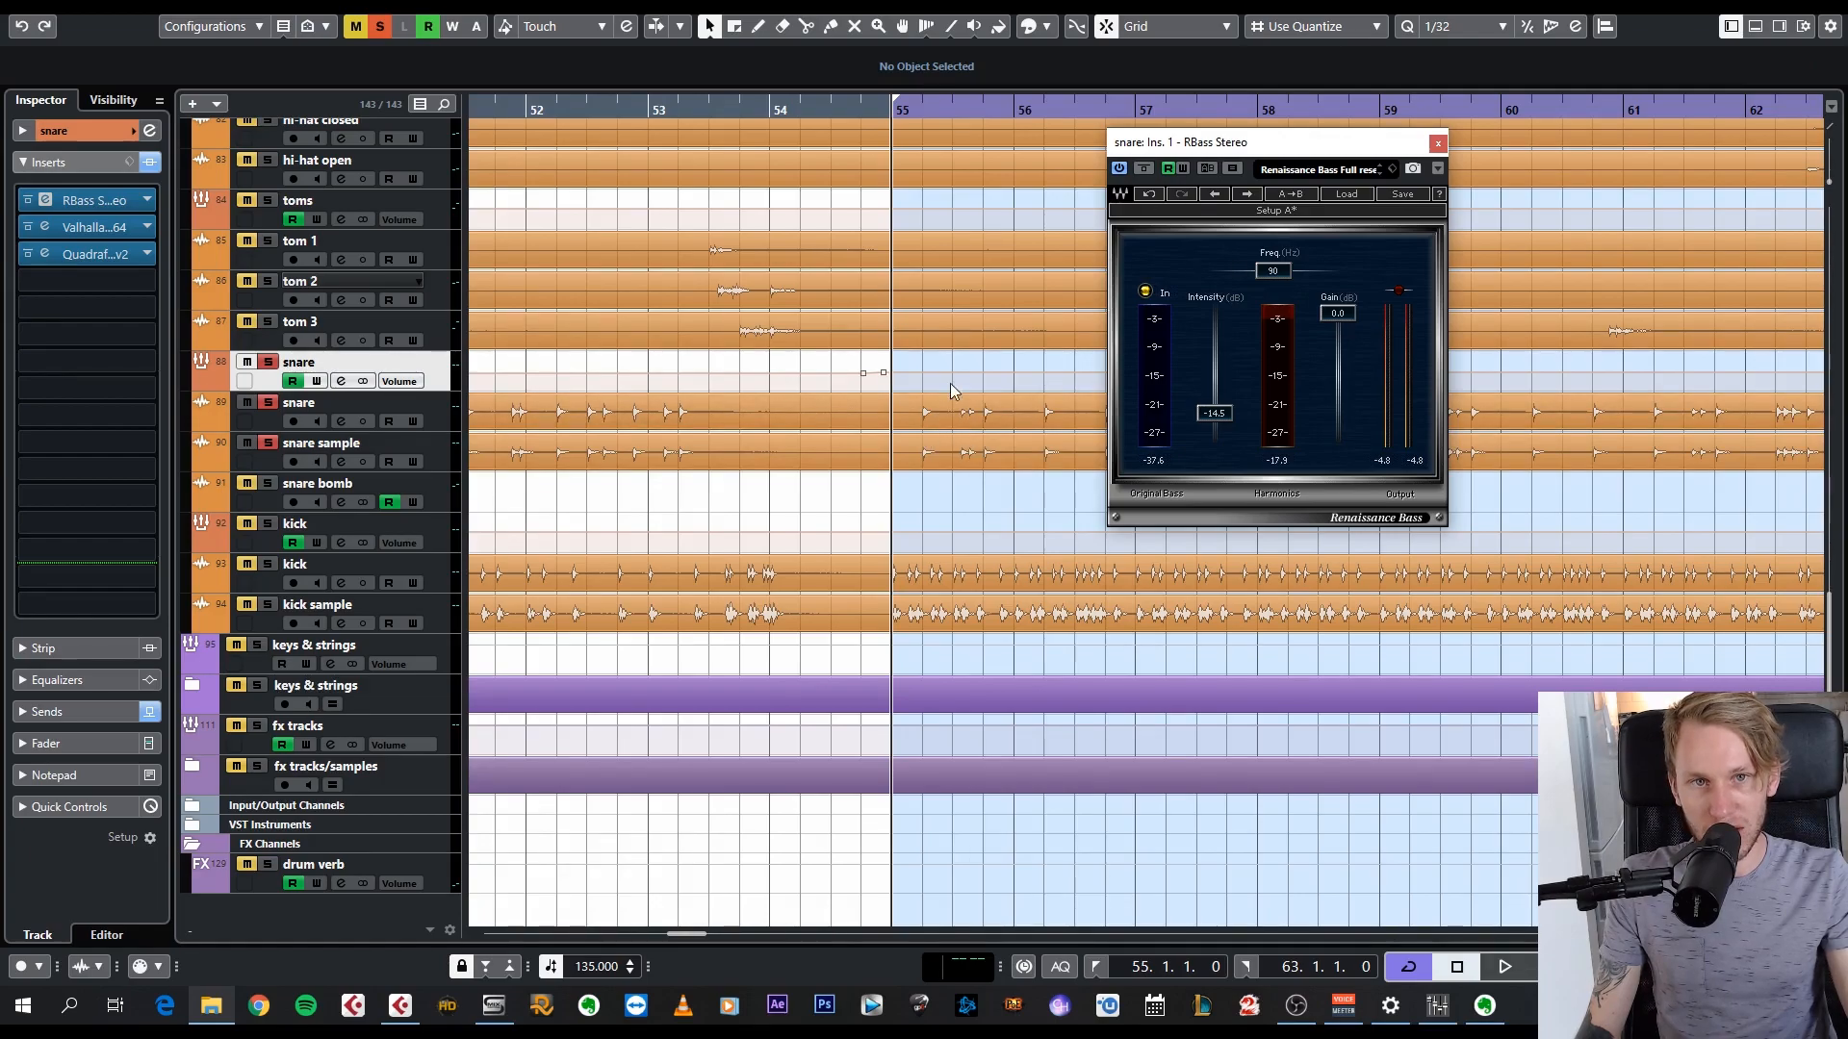
- Bypass the Valhalla and Quadrafuzz inserts so only RBass processes the snare group
left_click(27, 253)
left_click(28, 228)
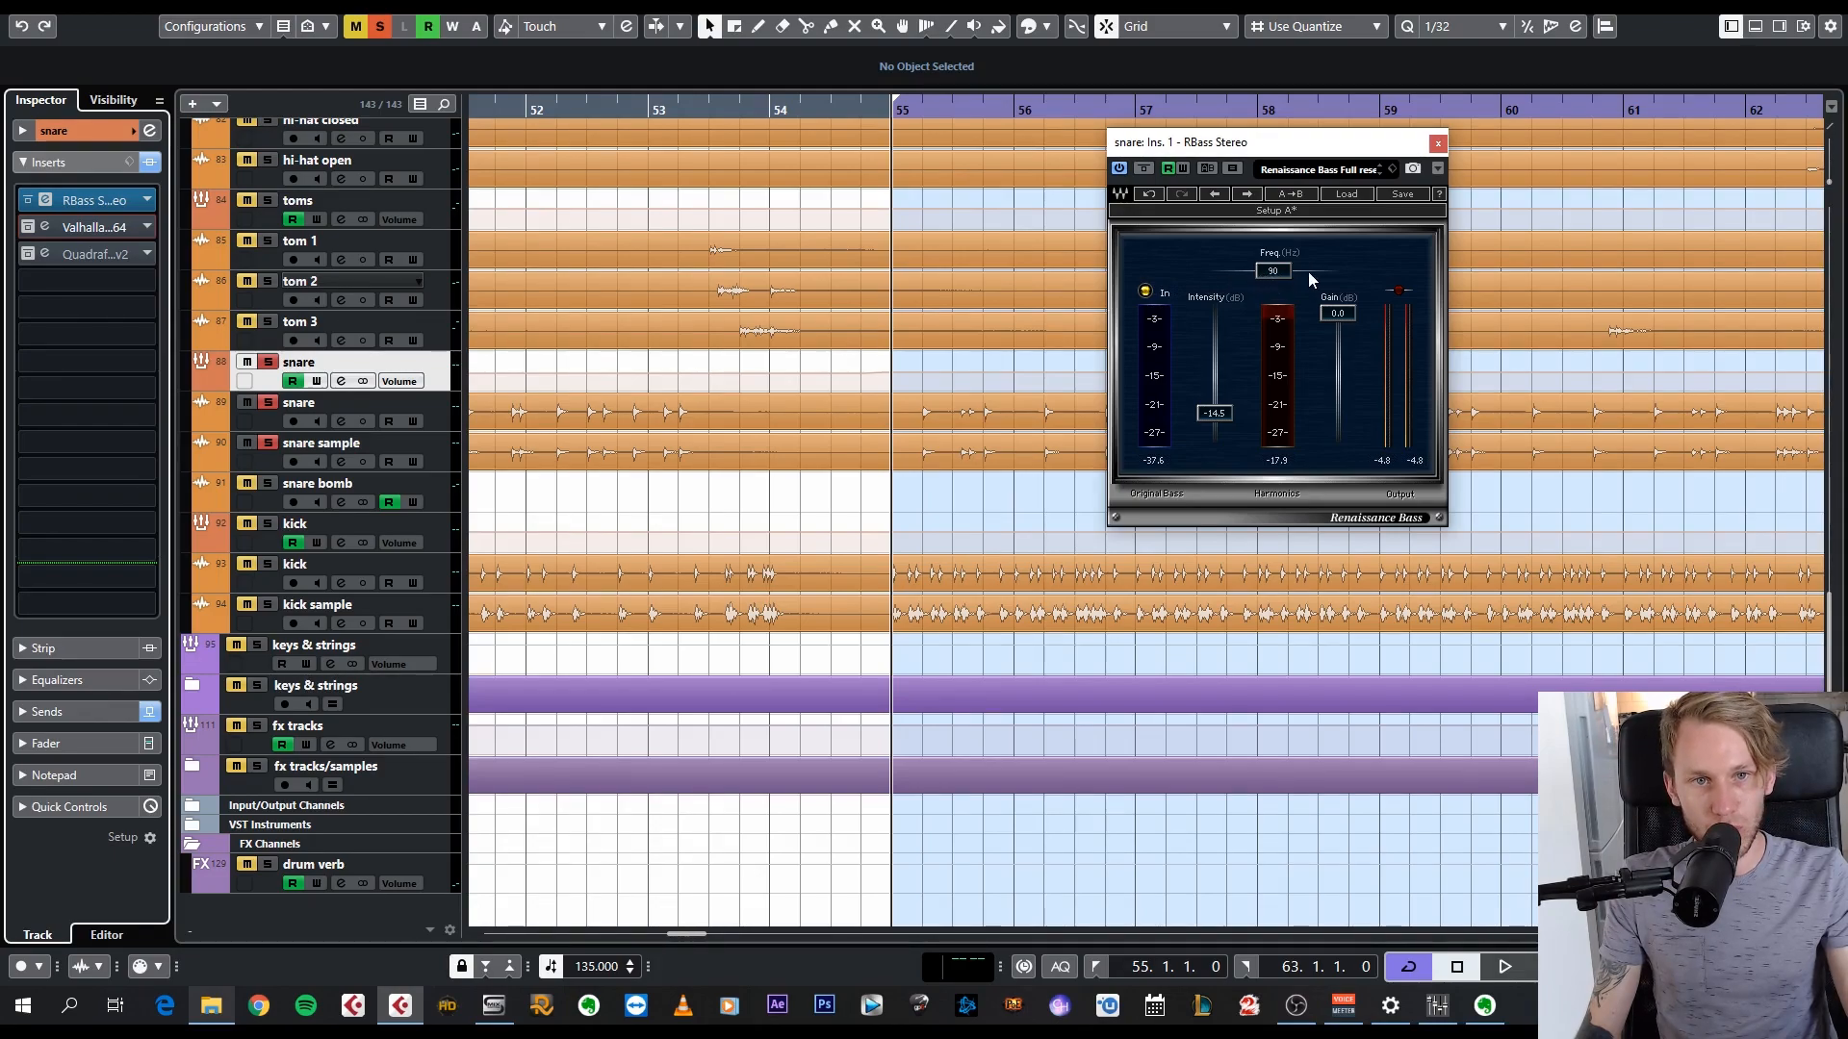
mouse_move(1272, 274)
left_mouse_down()
mouse_move(1251, 273)
mouse_move(1276, 271)
left_mouse_up()
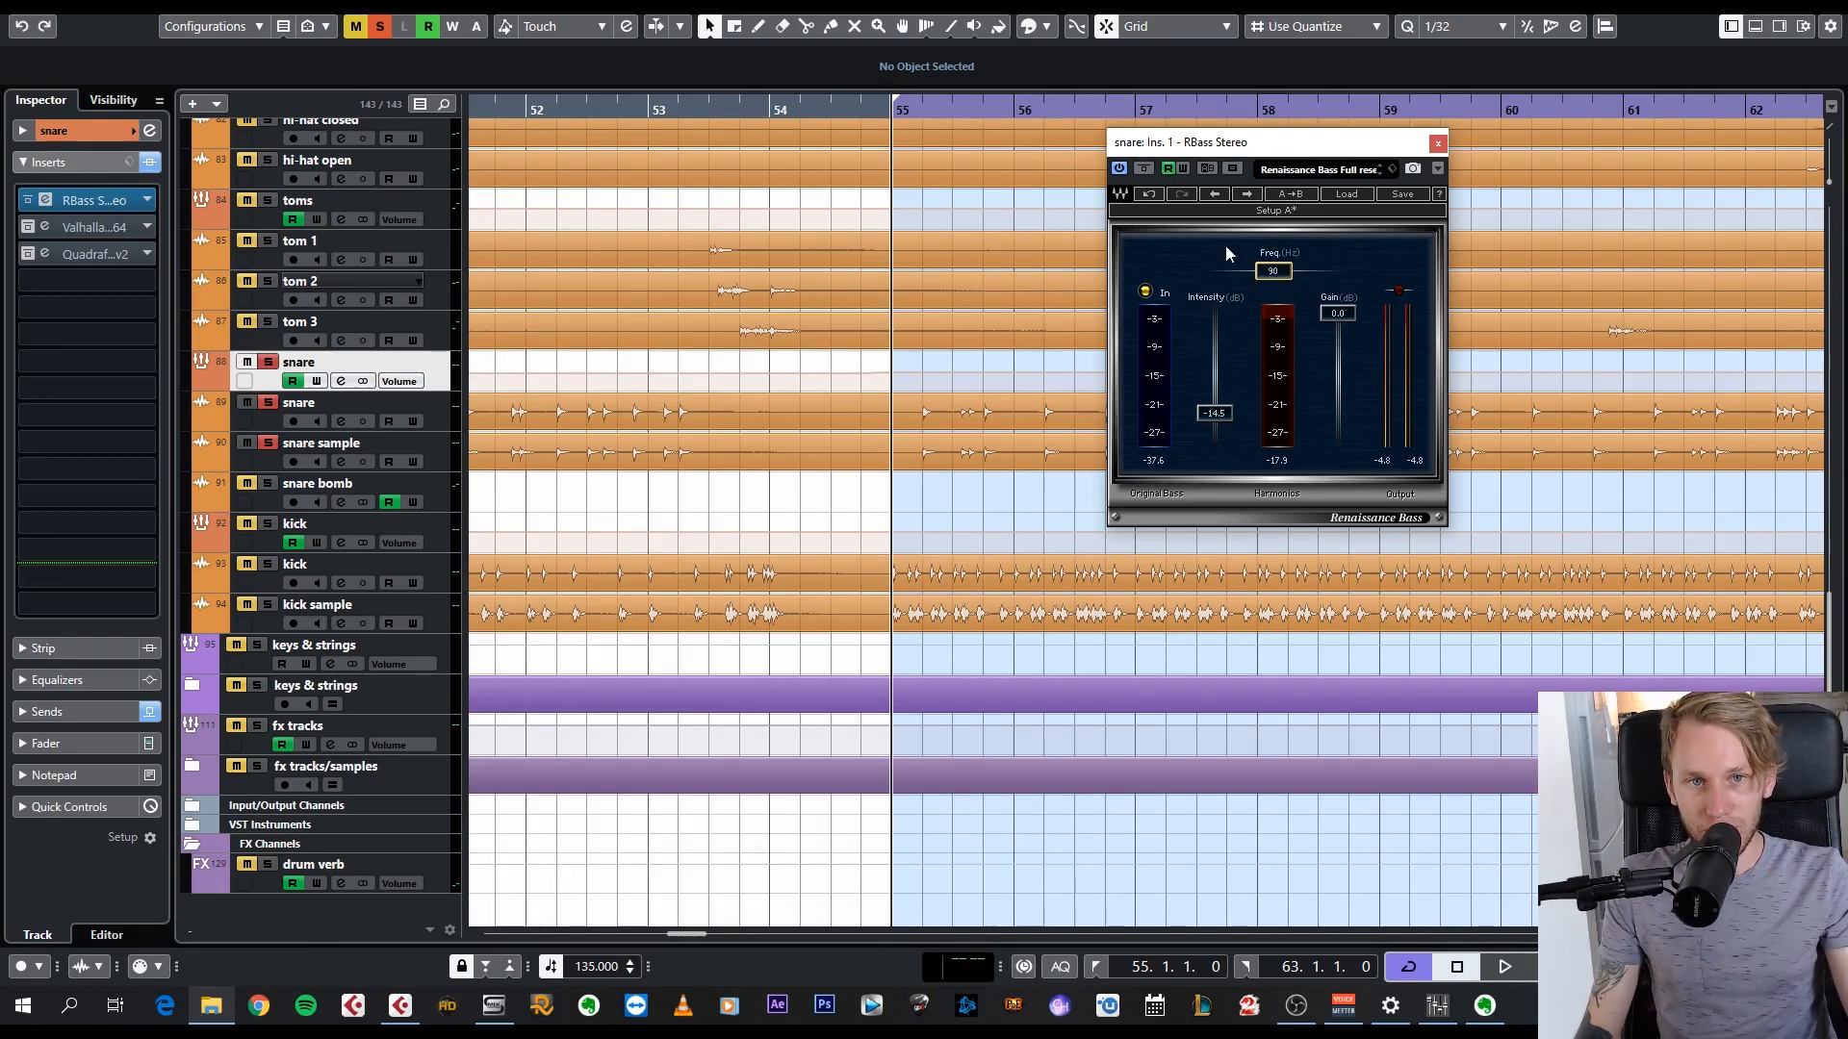
left_click_drag(1249, 151, 1337, 177)
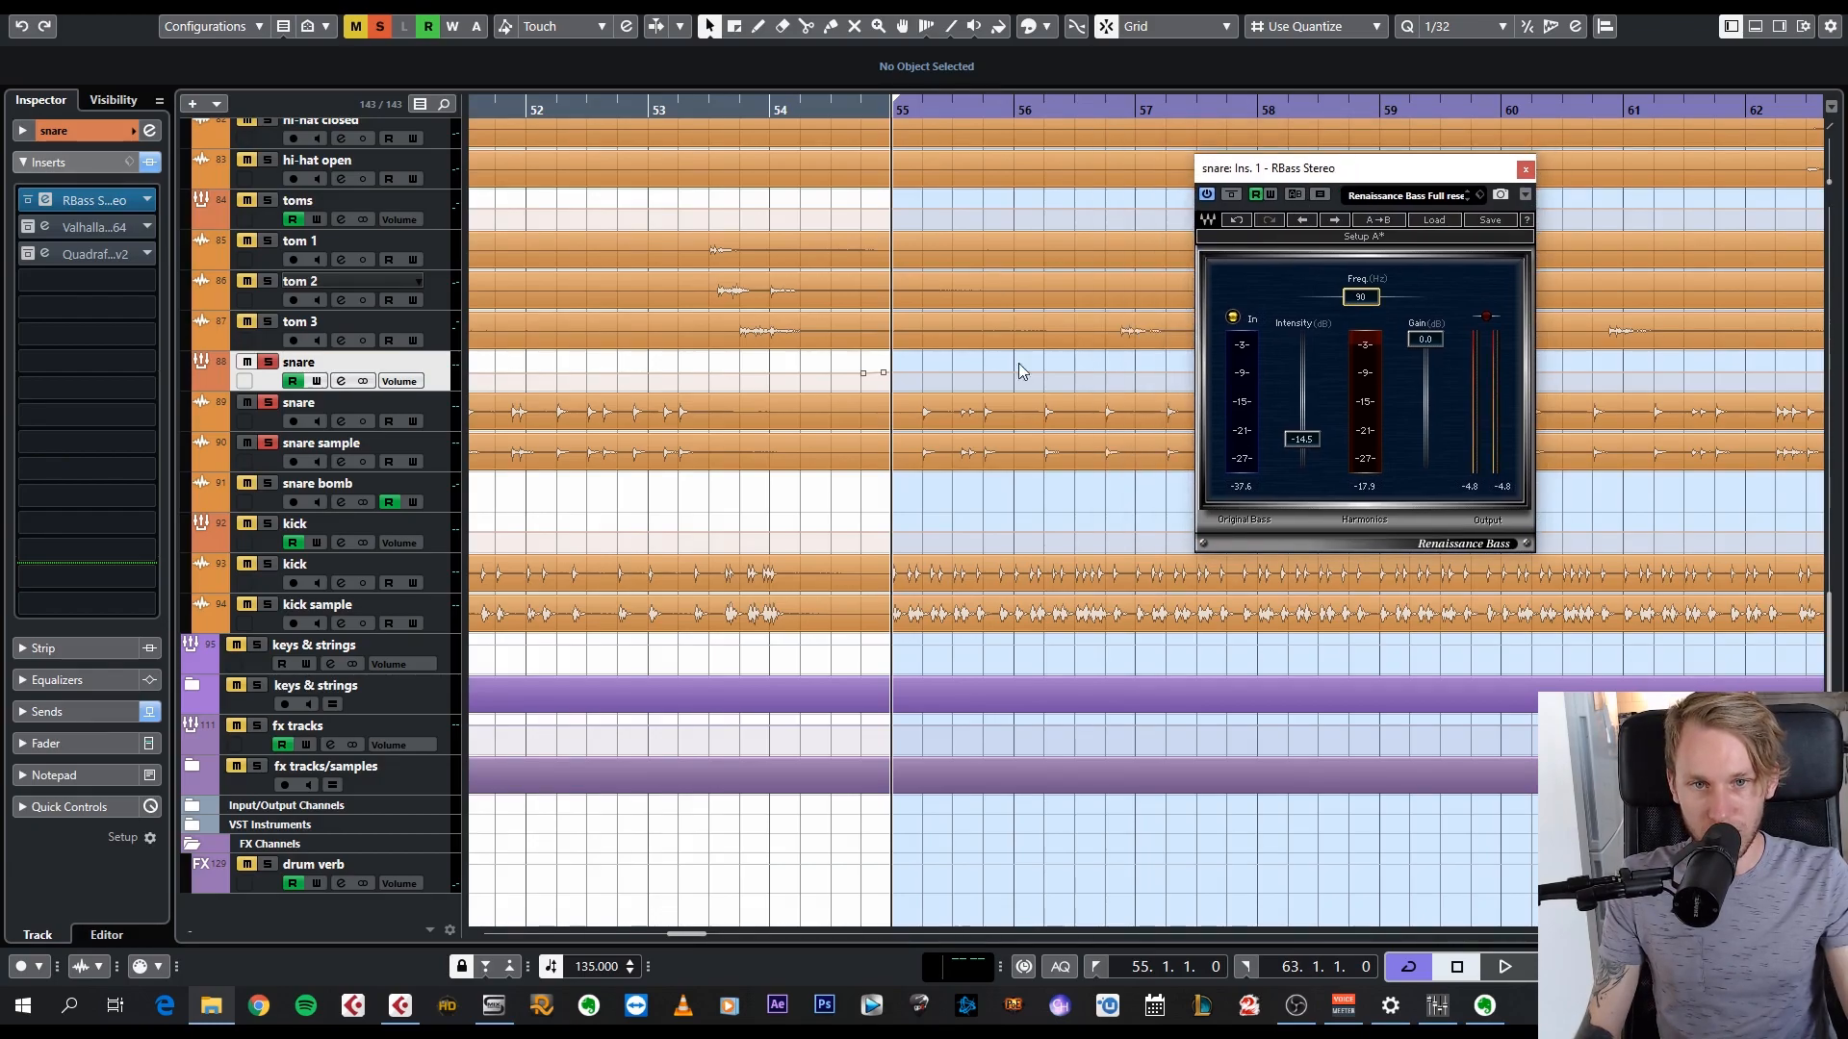
left_click(973, 419)
left_click(1029, 492)
left_click_drag(1252, 168, 1307, 164)
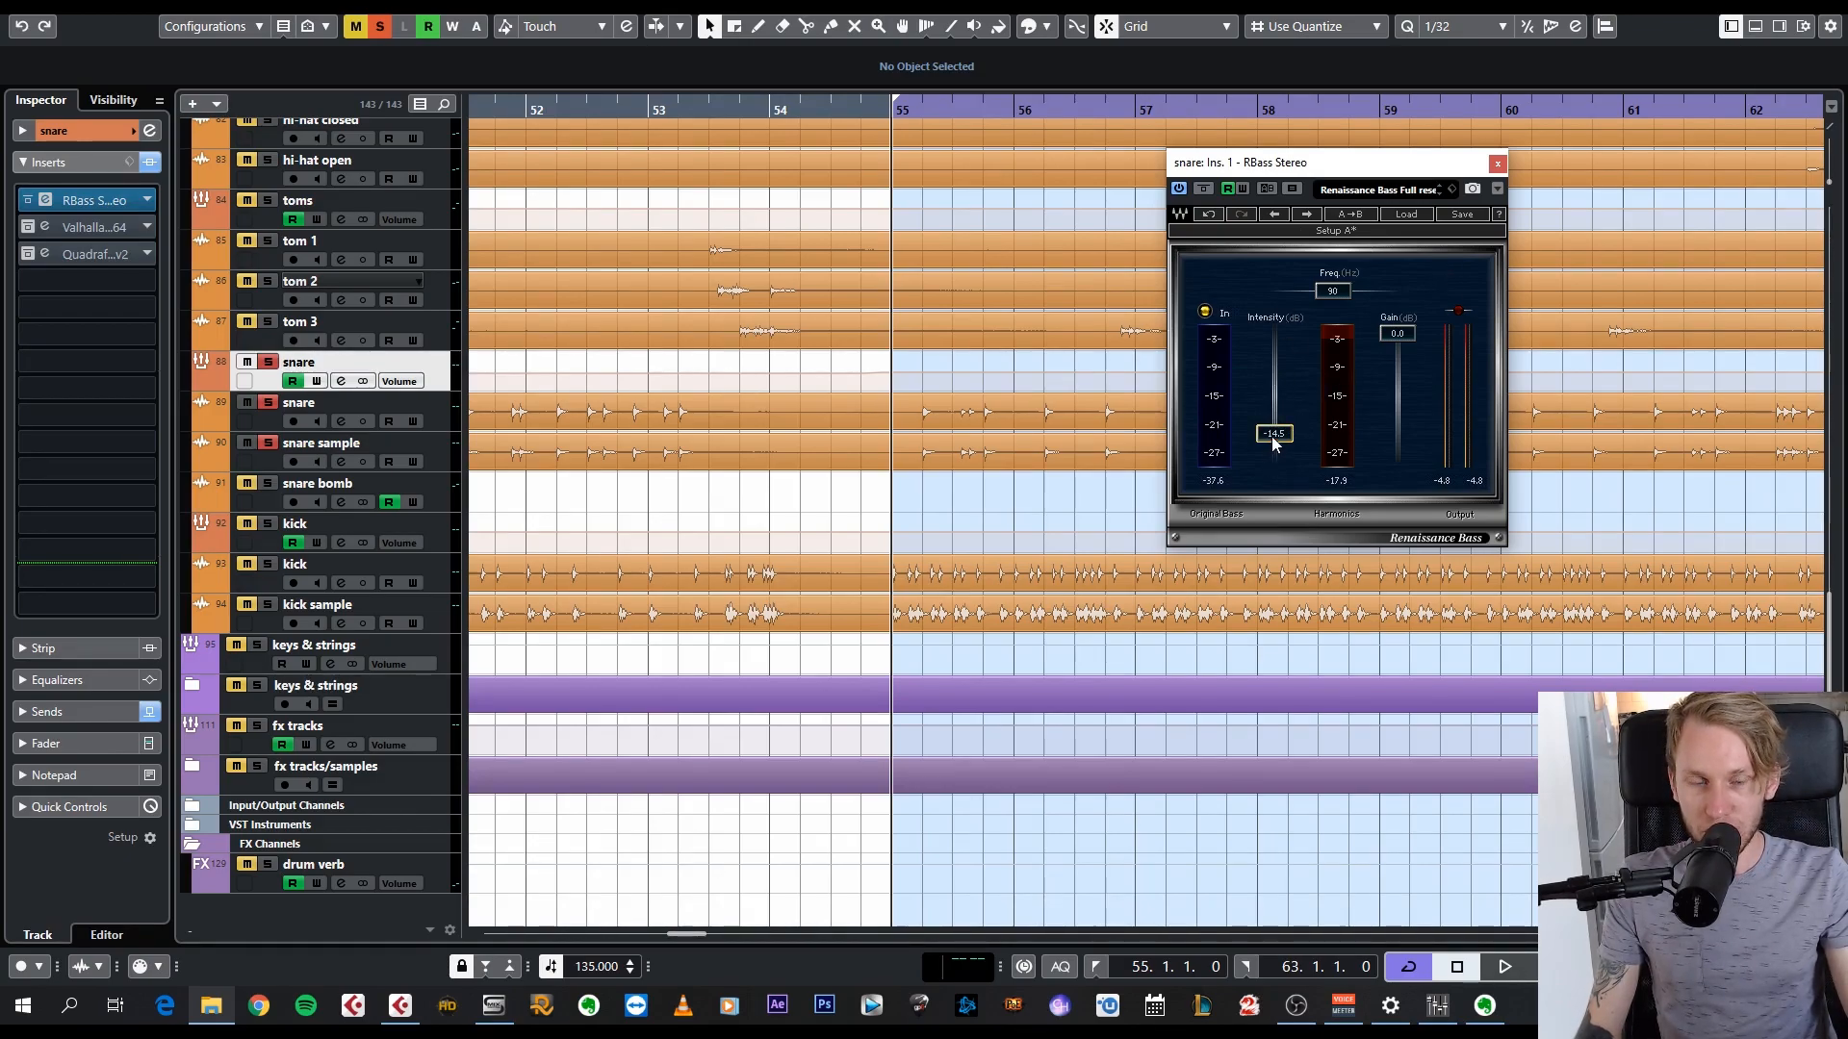
- Try a much higher RBass intensity on the snare group and play the loop to hear it
left_click_drag(1274, 433, 1274, 425)
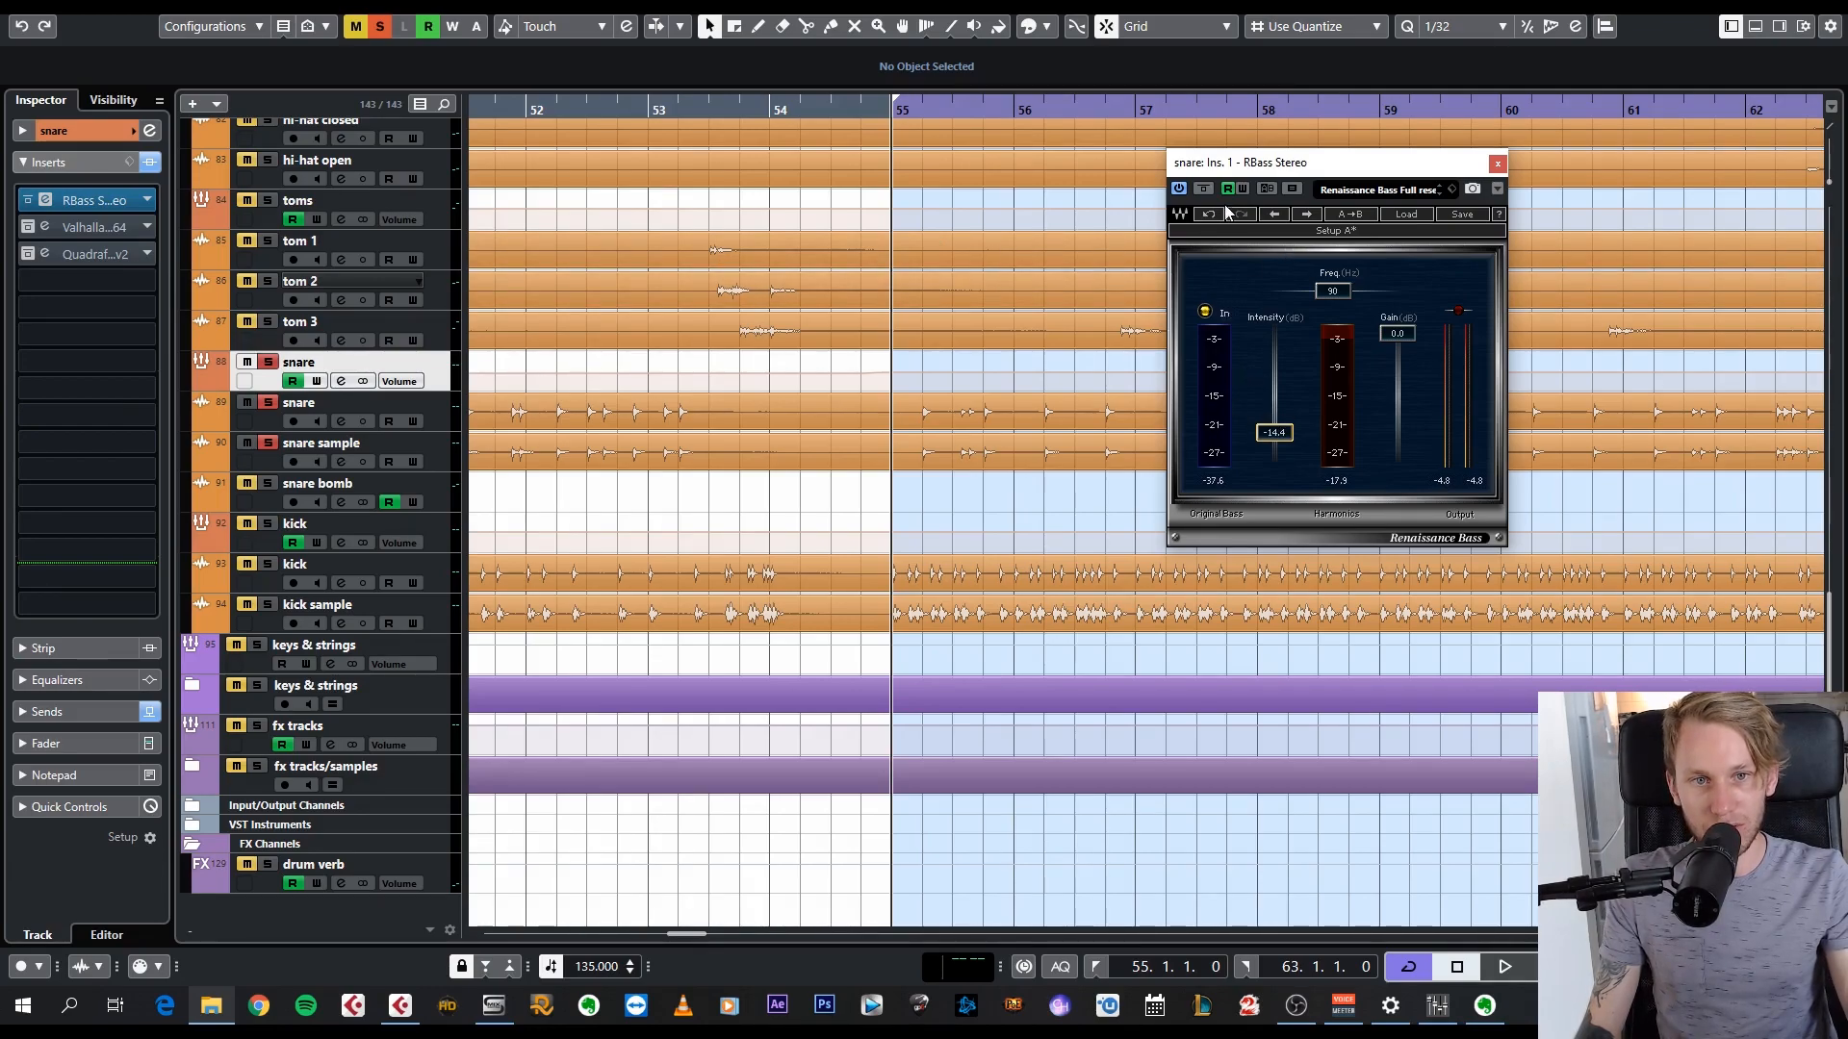
left_click_drag(1274, 432, 1274, 395)
key("space")
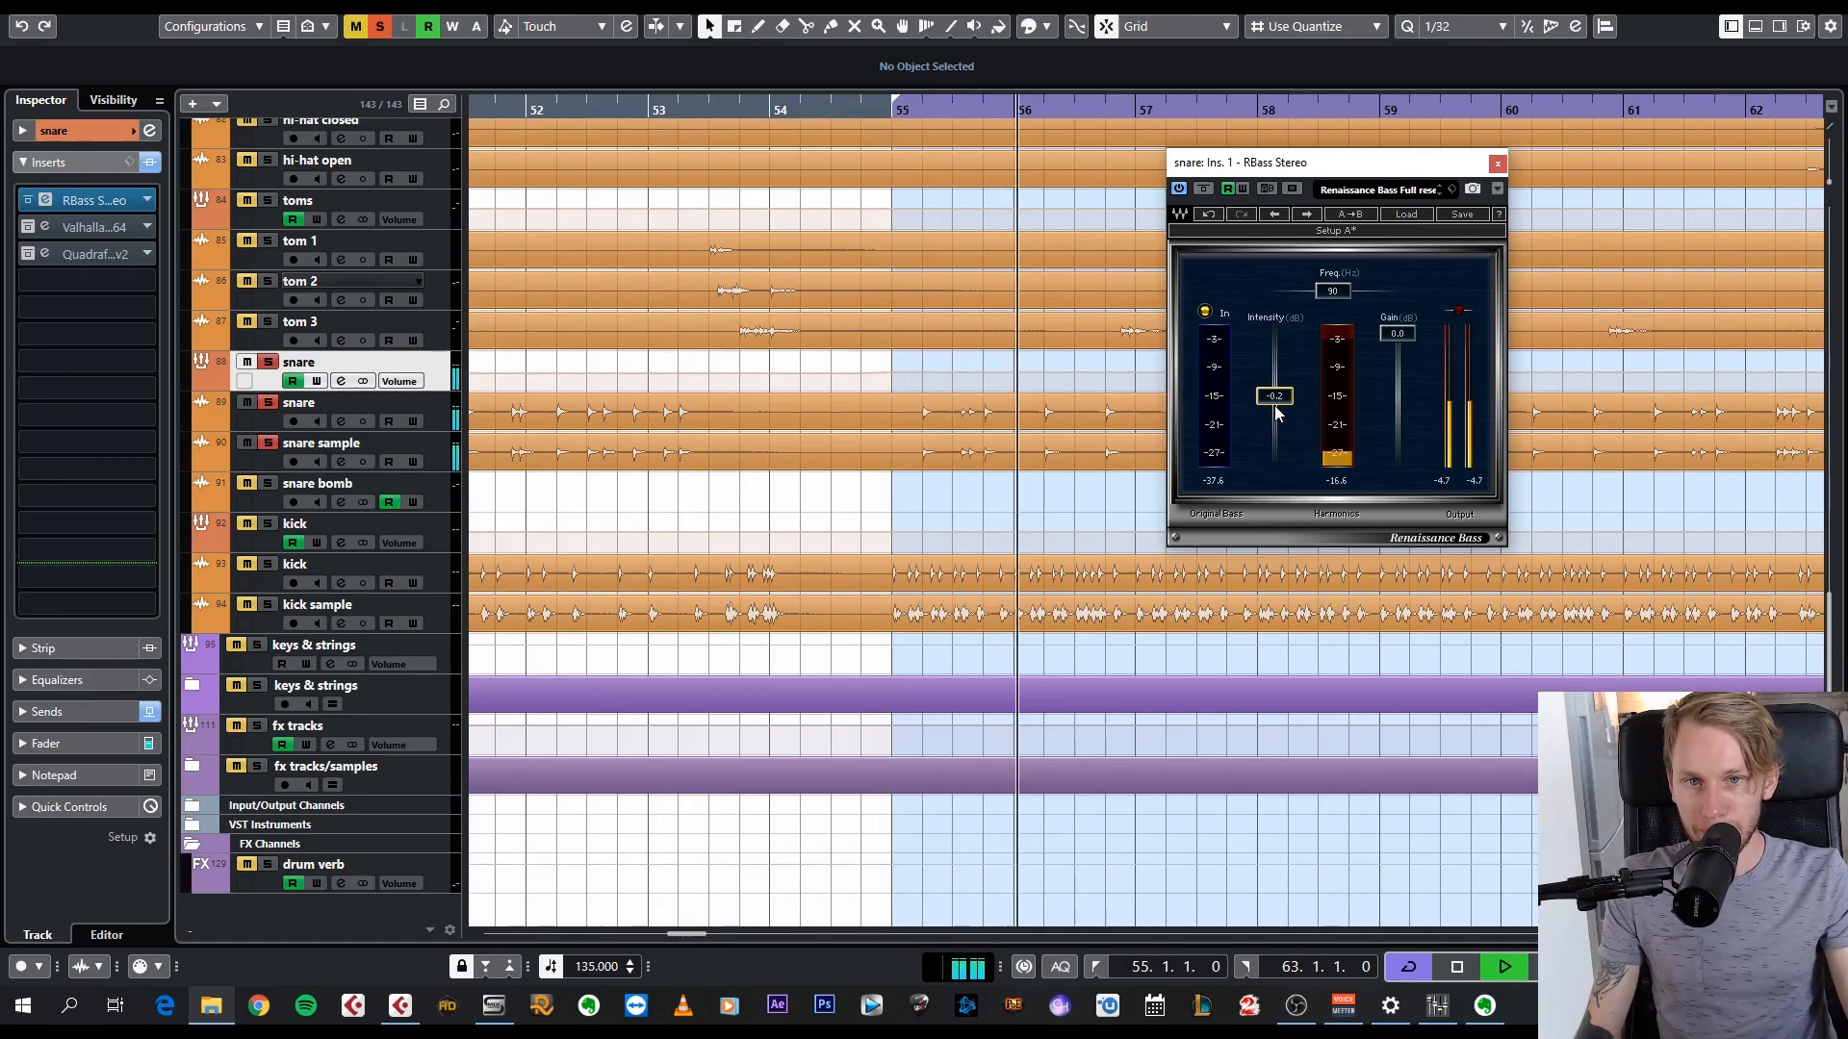
key("space")
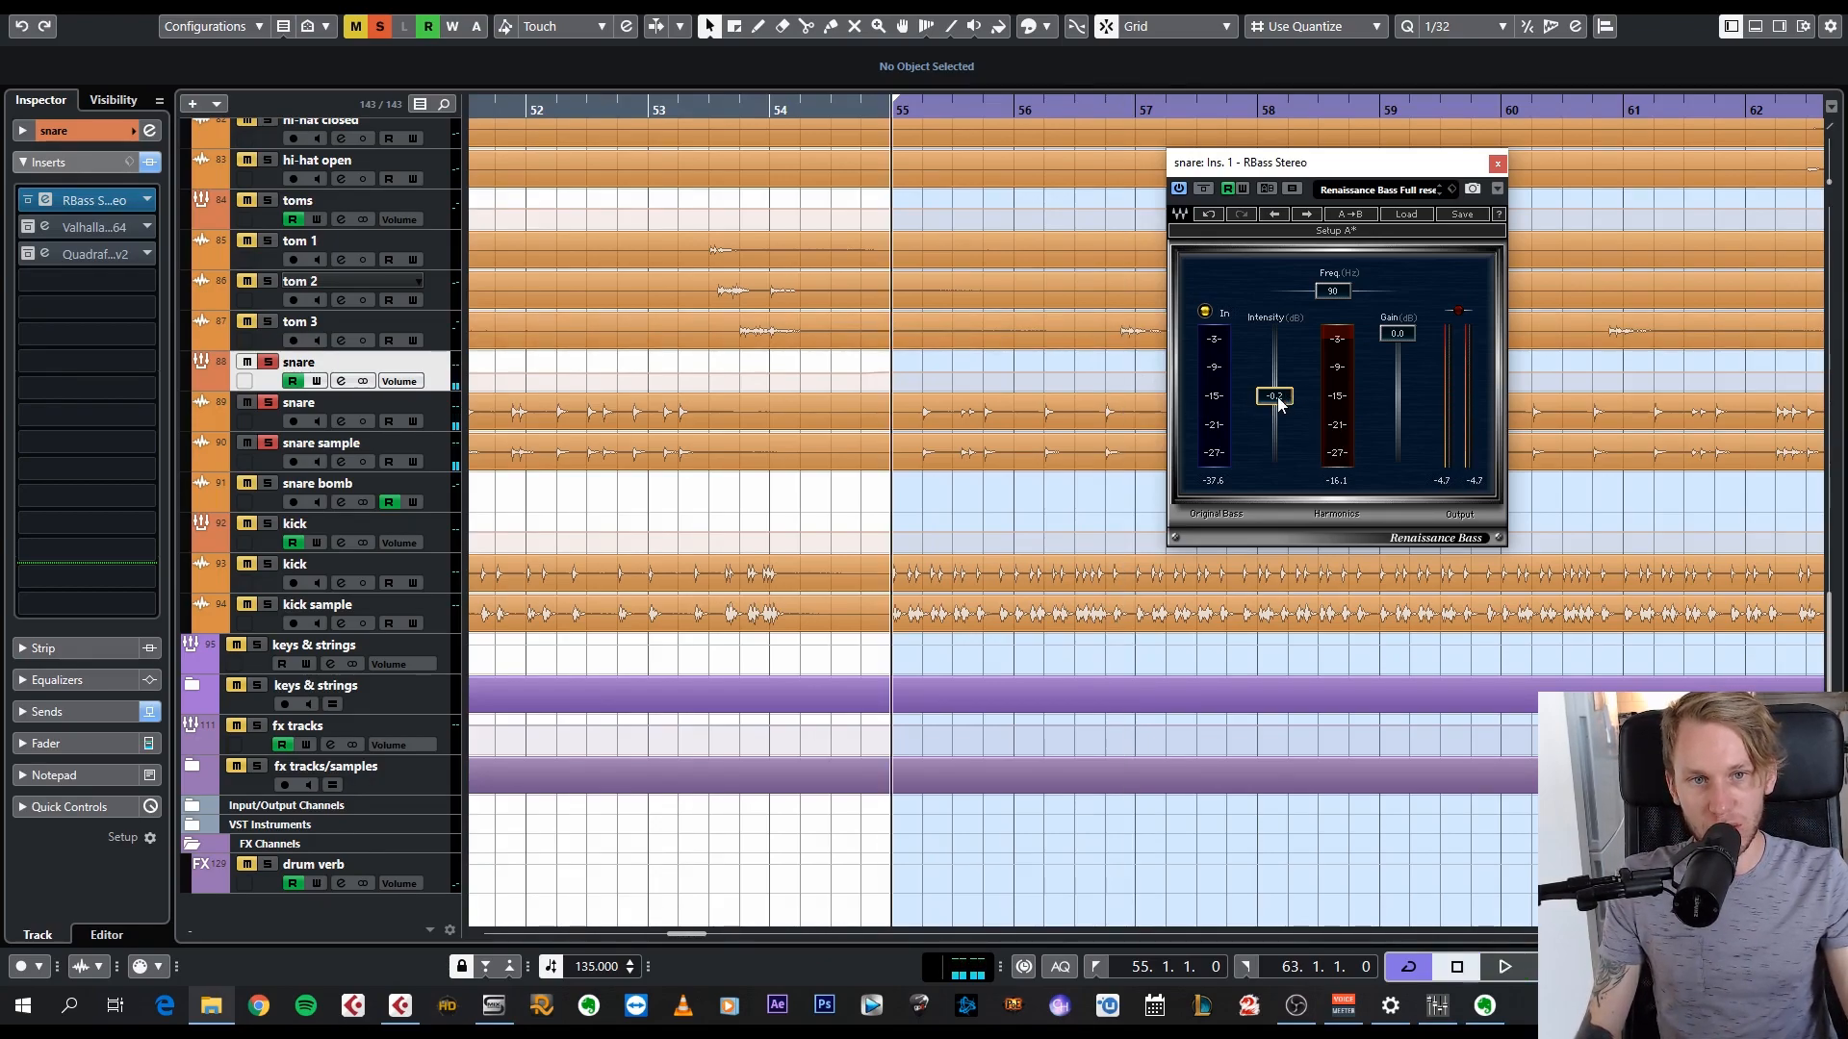
- Set the RBass intensity to -14.4 dB and play the loop, toggling the plug-in's bypass to compare
left_click_drag(1286, 396, 1286, 433)
key("space")
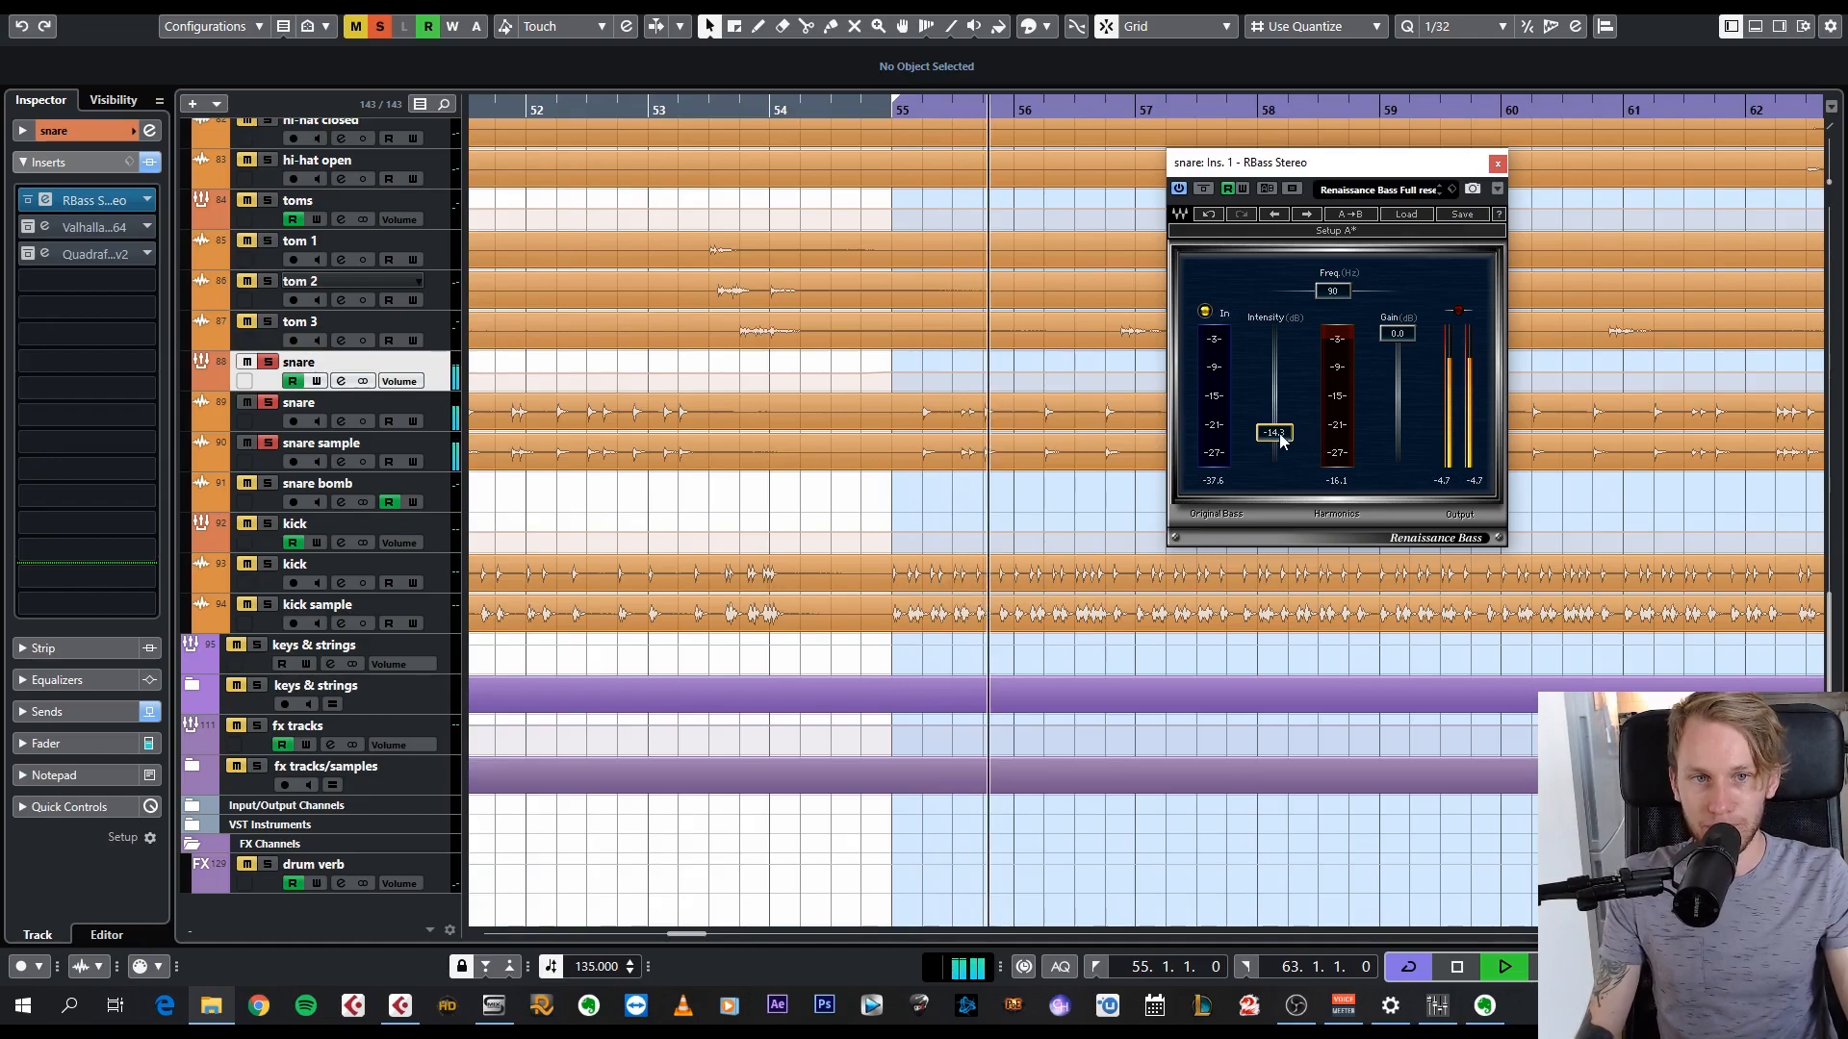
left_click(1203, 189)
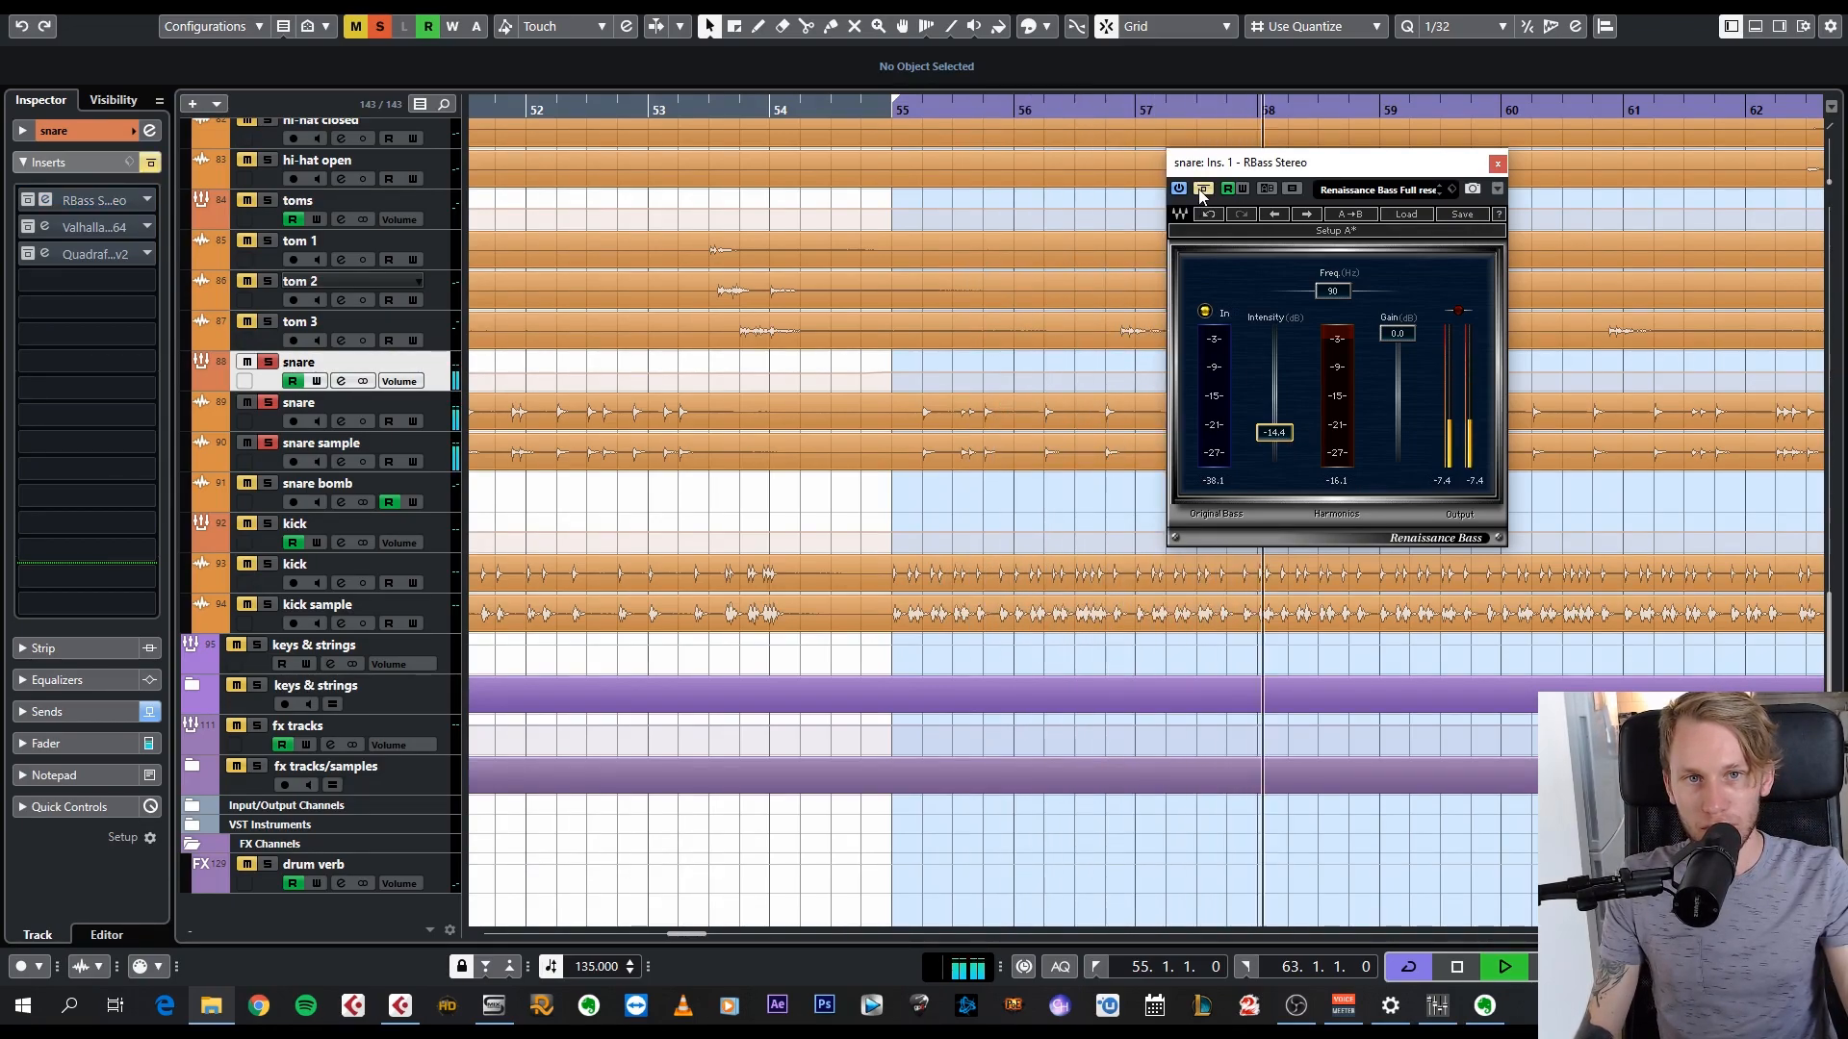
left_click(1198, 189)
key("space")
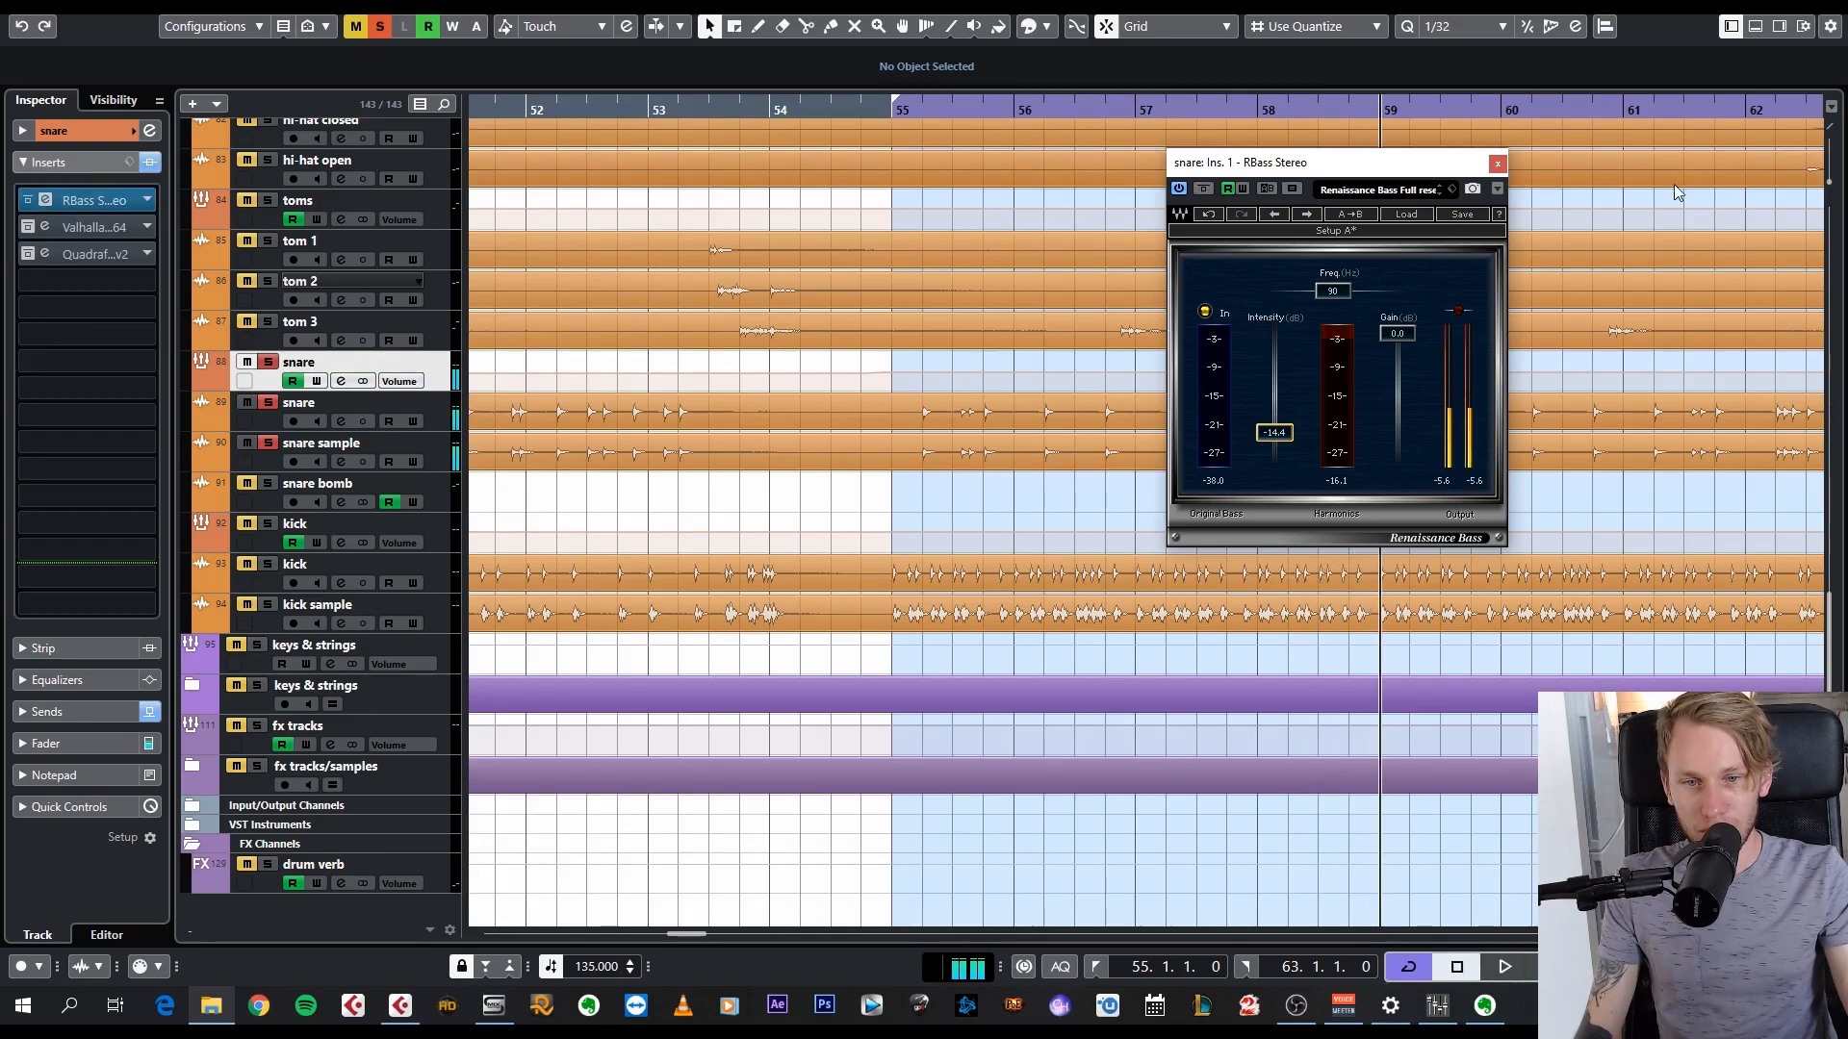
- Close the RBass editor, then re-enable and open the snare group's Quadrafuzz v2 insert
left_click(1498, 163)
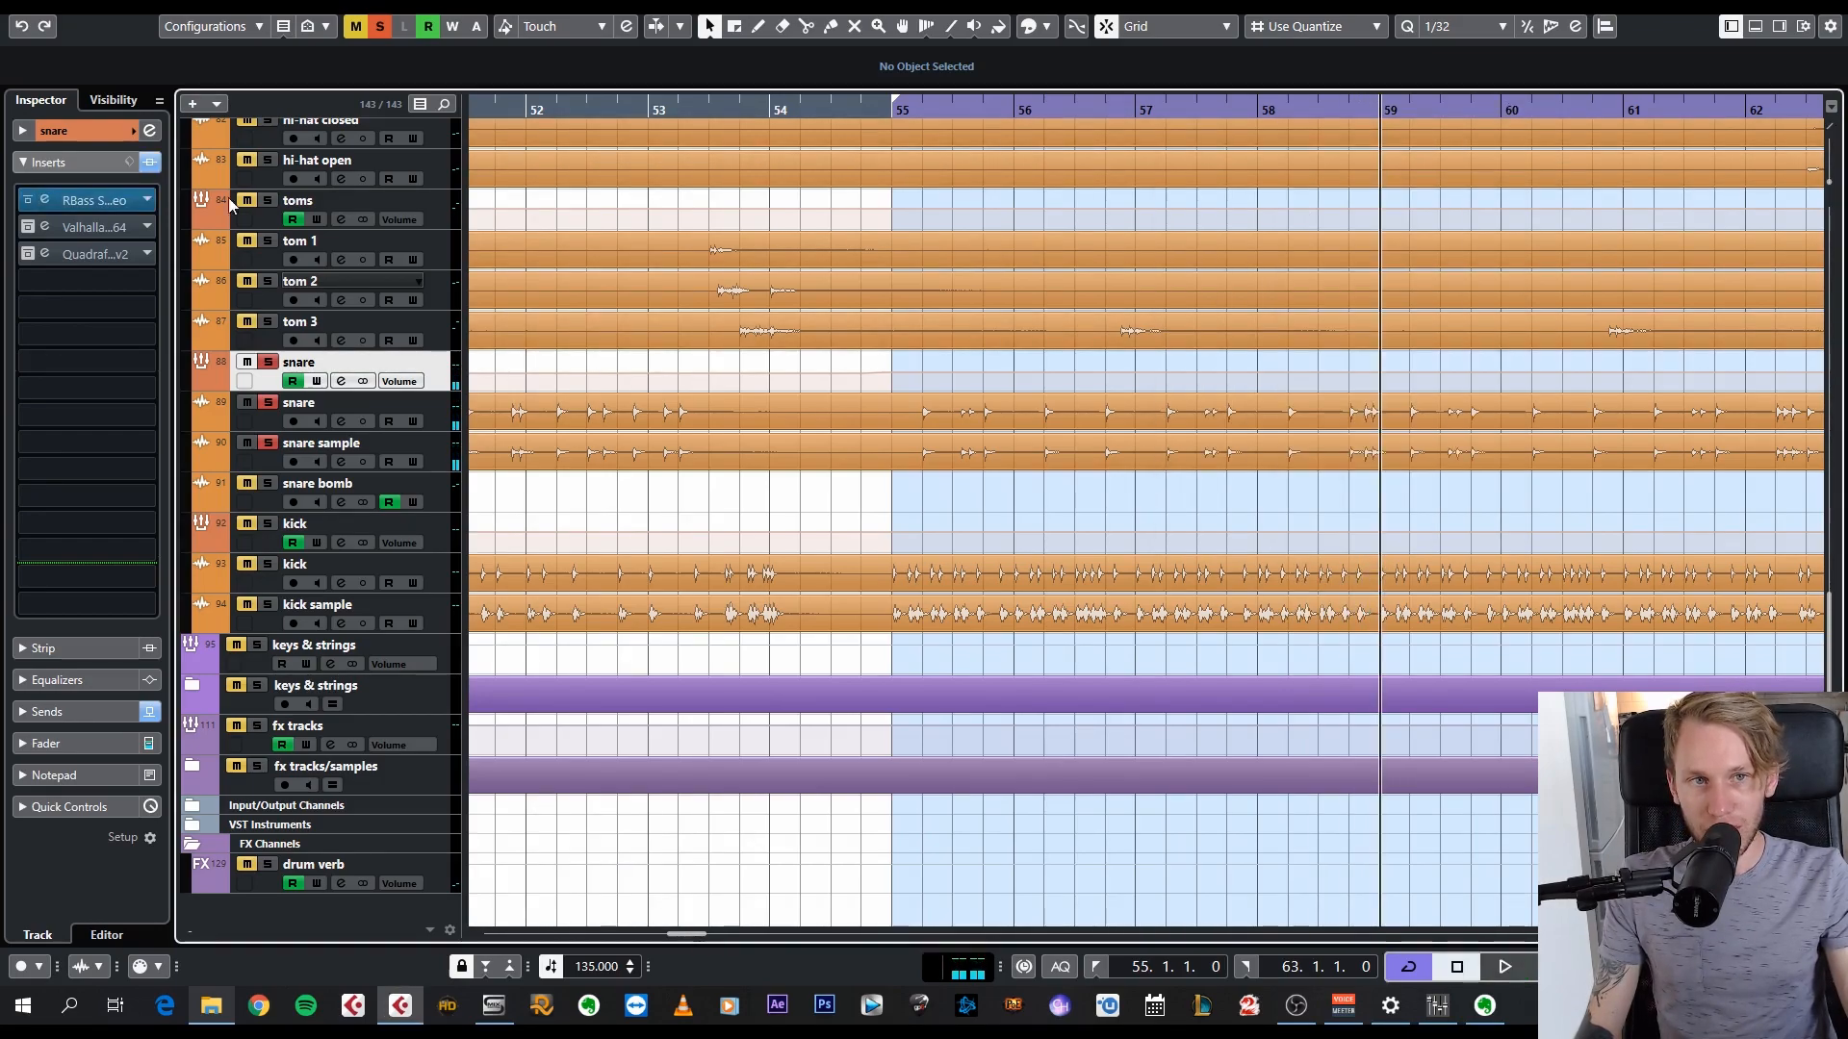
left_click(28, 254)
left_click(69, 256)
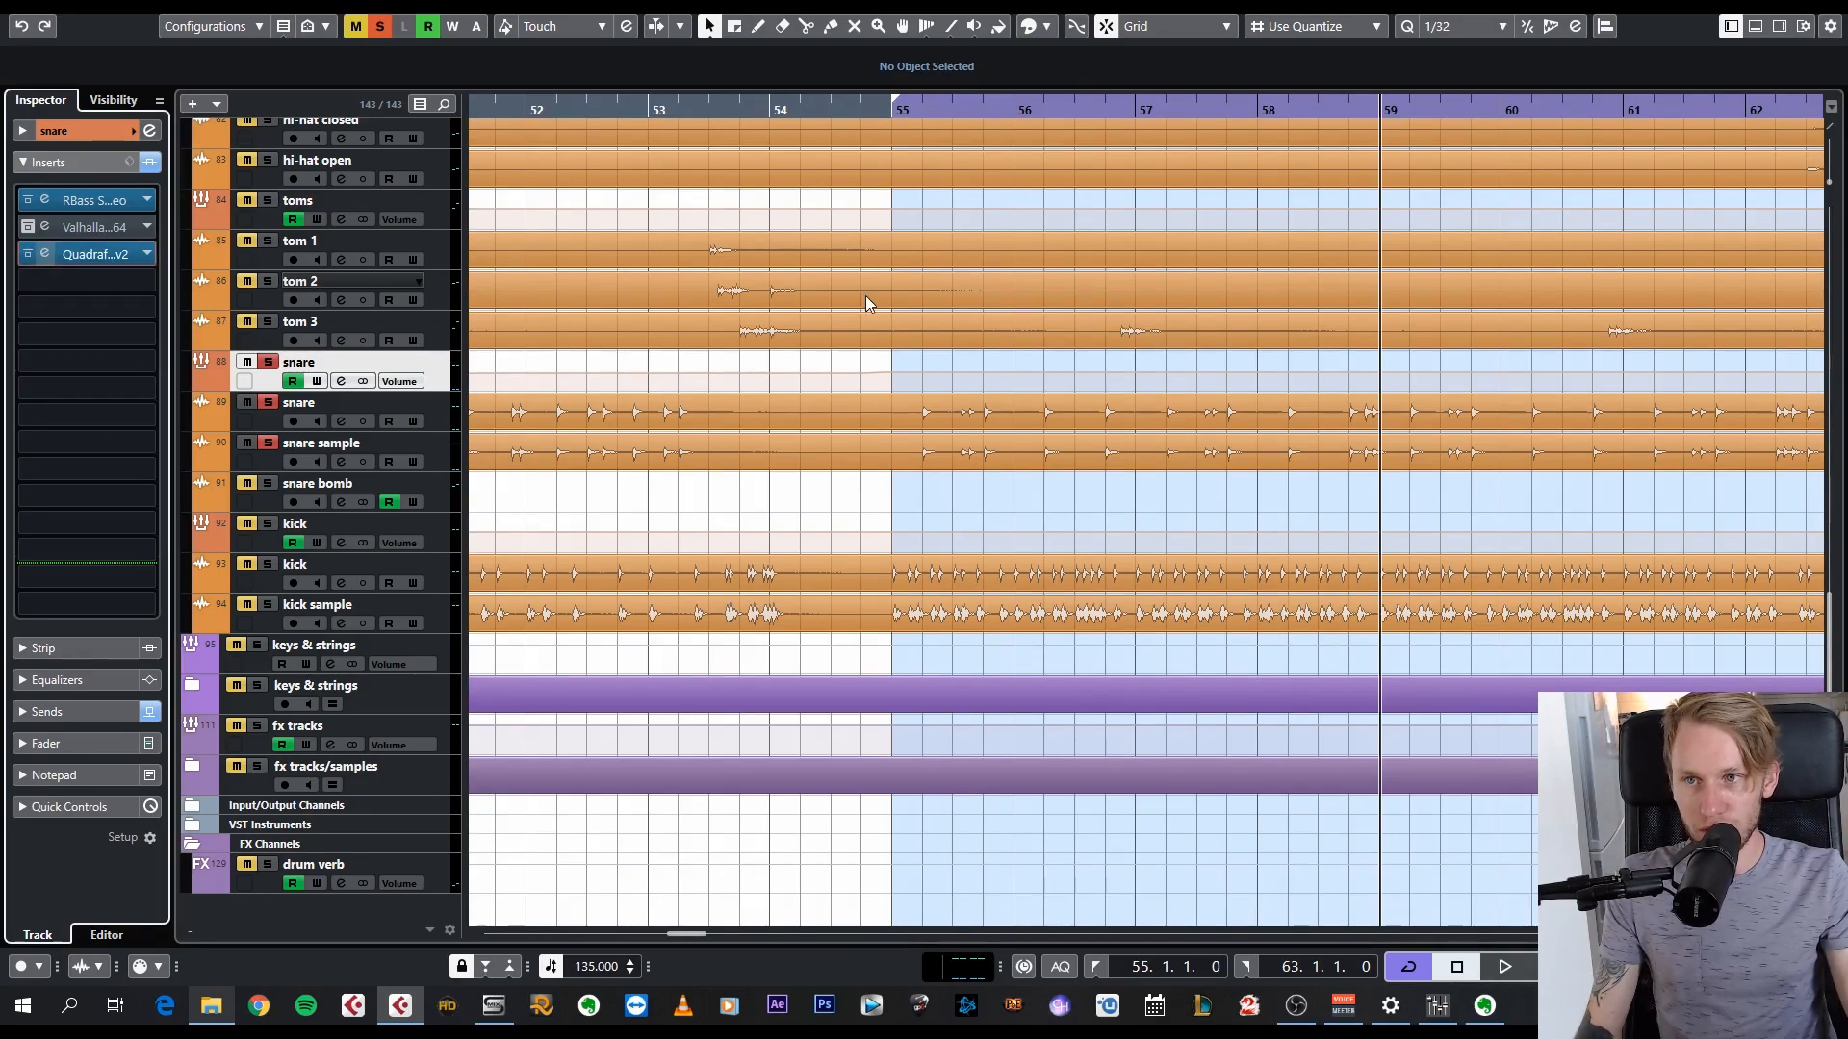
left_click_drag(1012, 130, 950, 133)
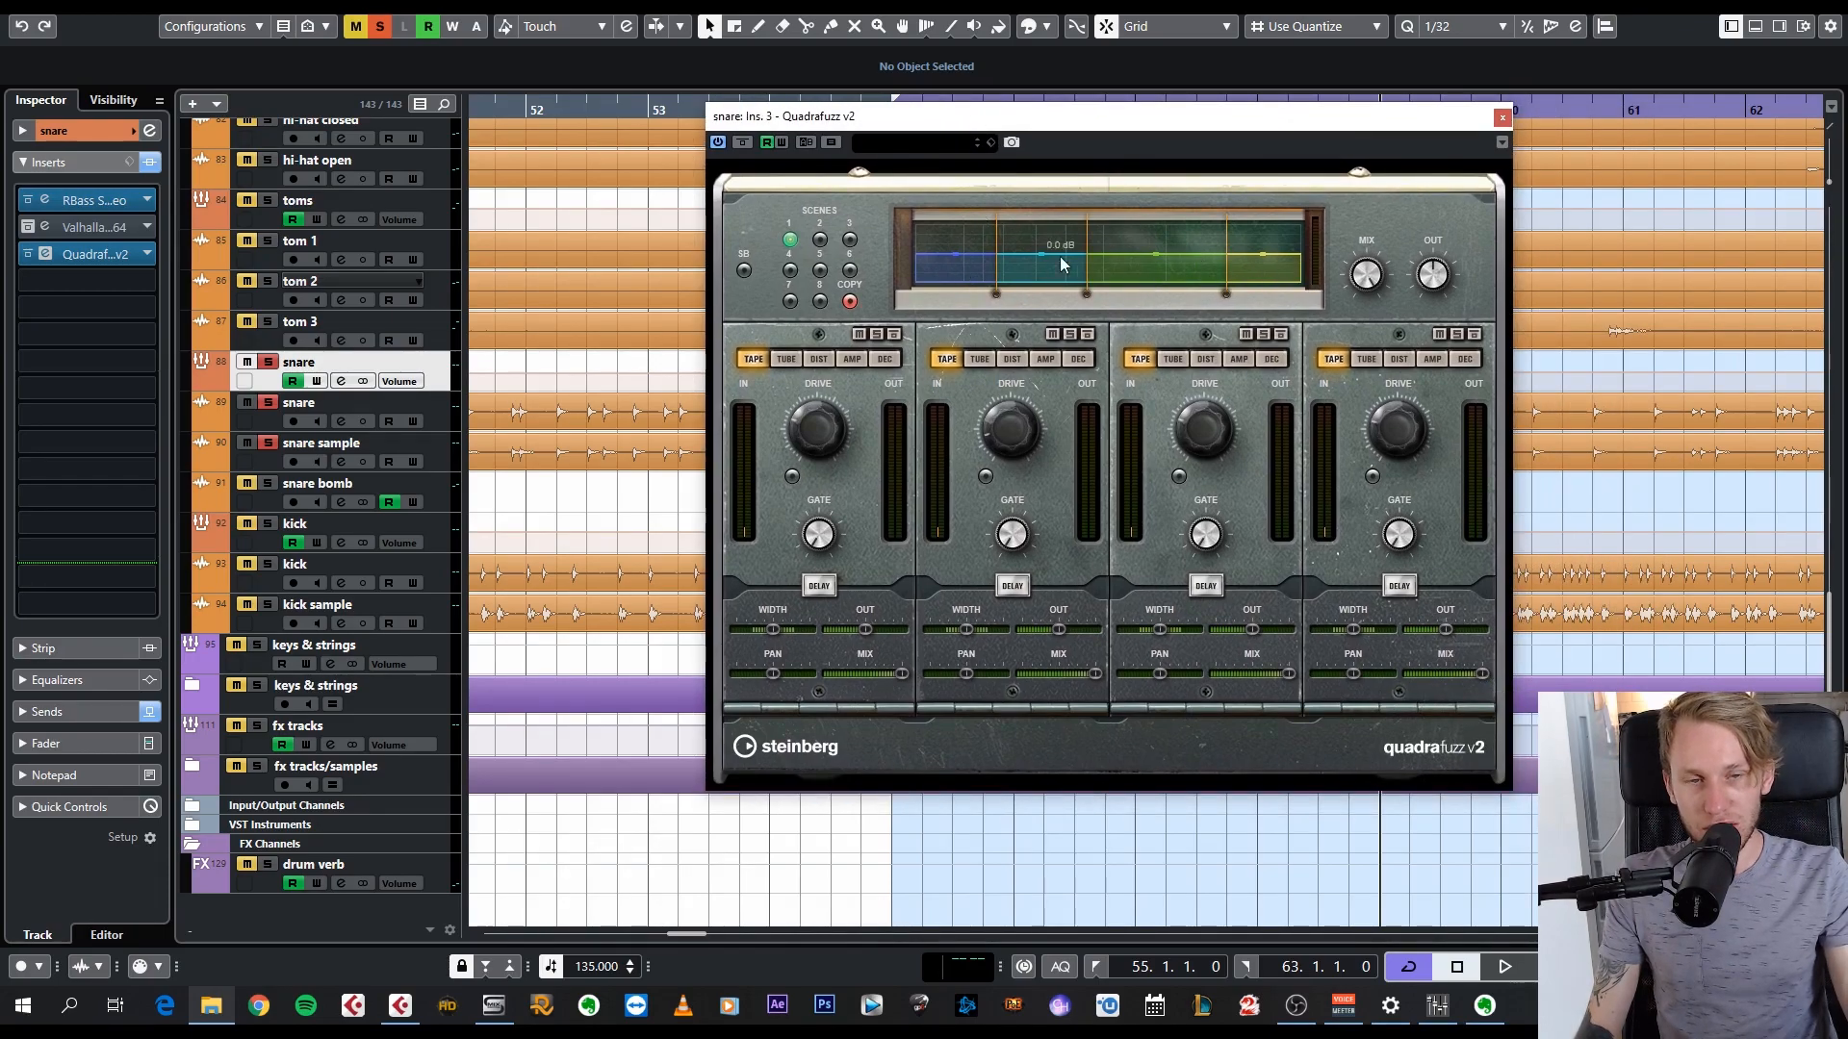
left_click_drag(1142, 135, 1119, 130)
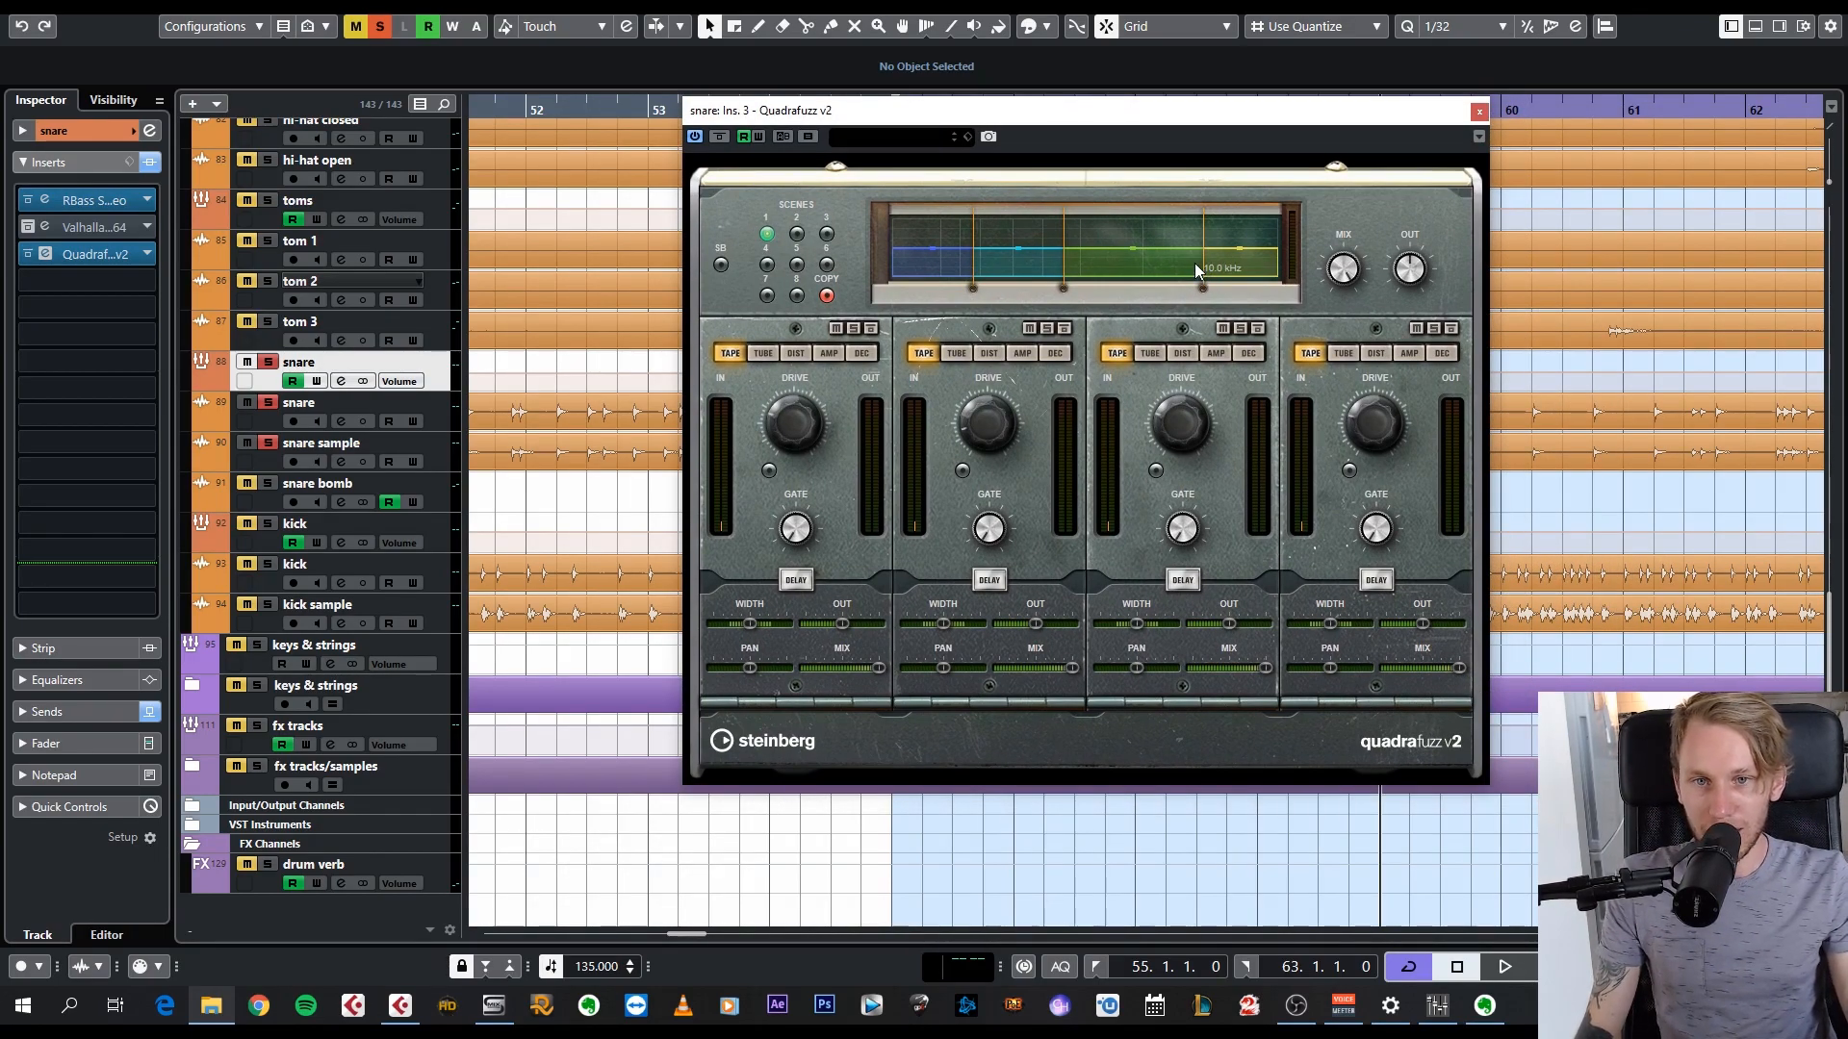
left_click_drag(787, 114, 893, 122)
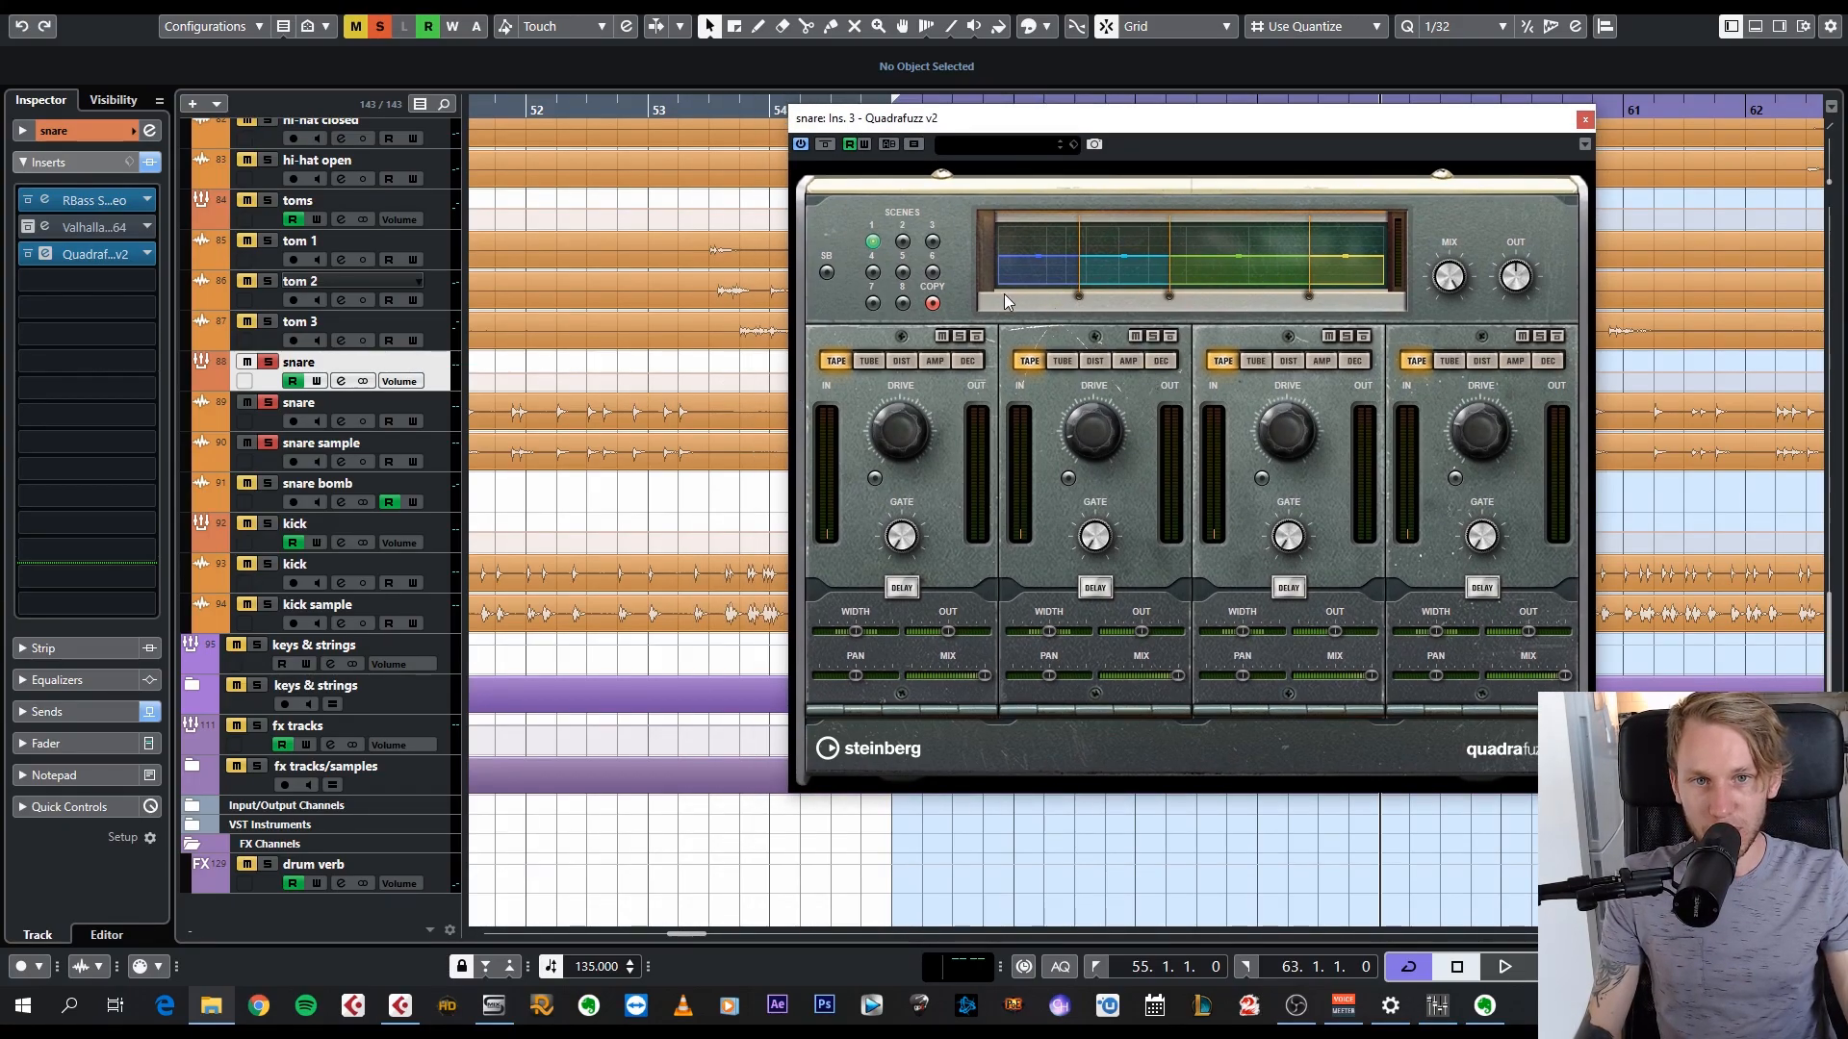
left_click_drag(1193, 122, 1229, 116)
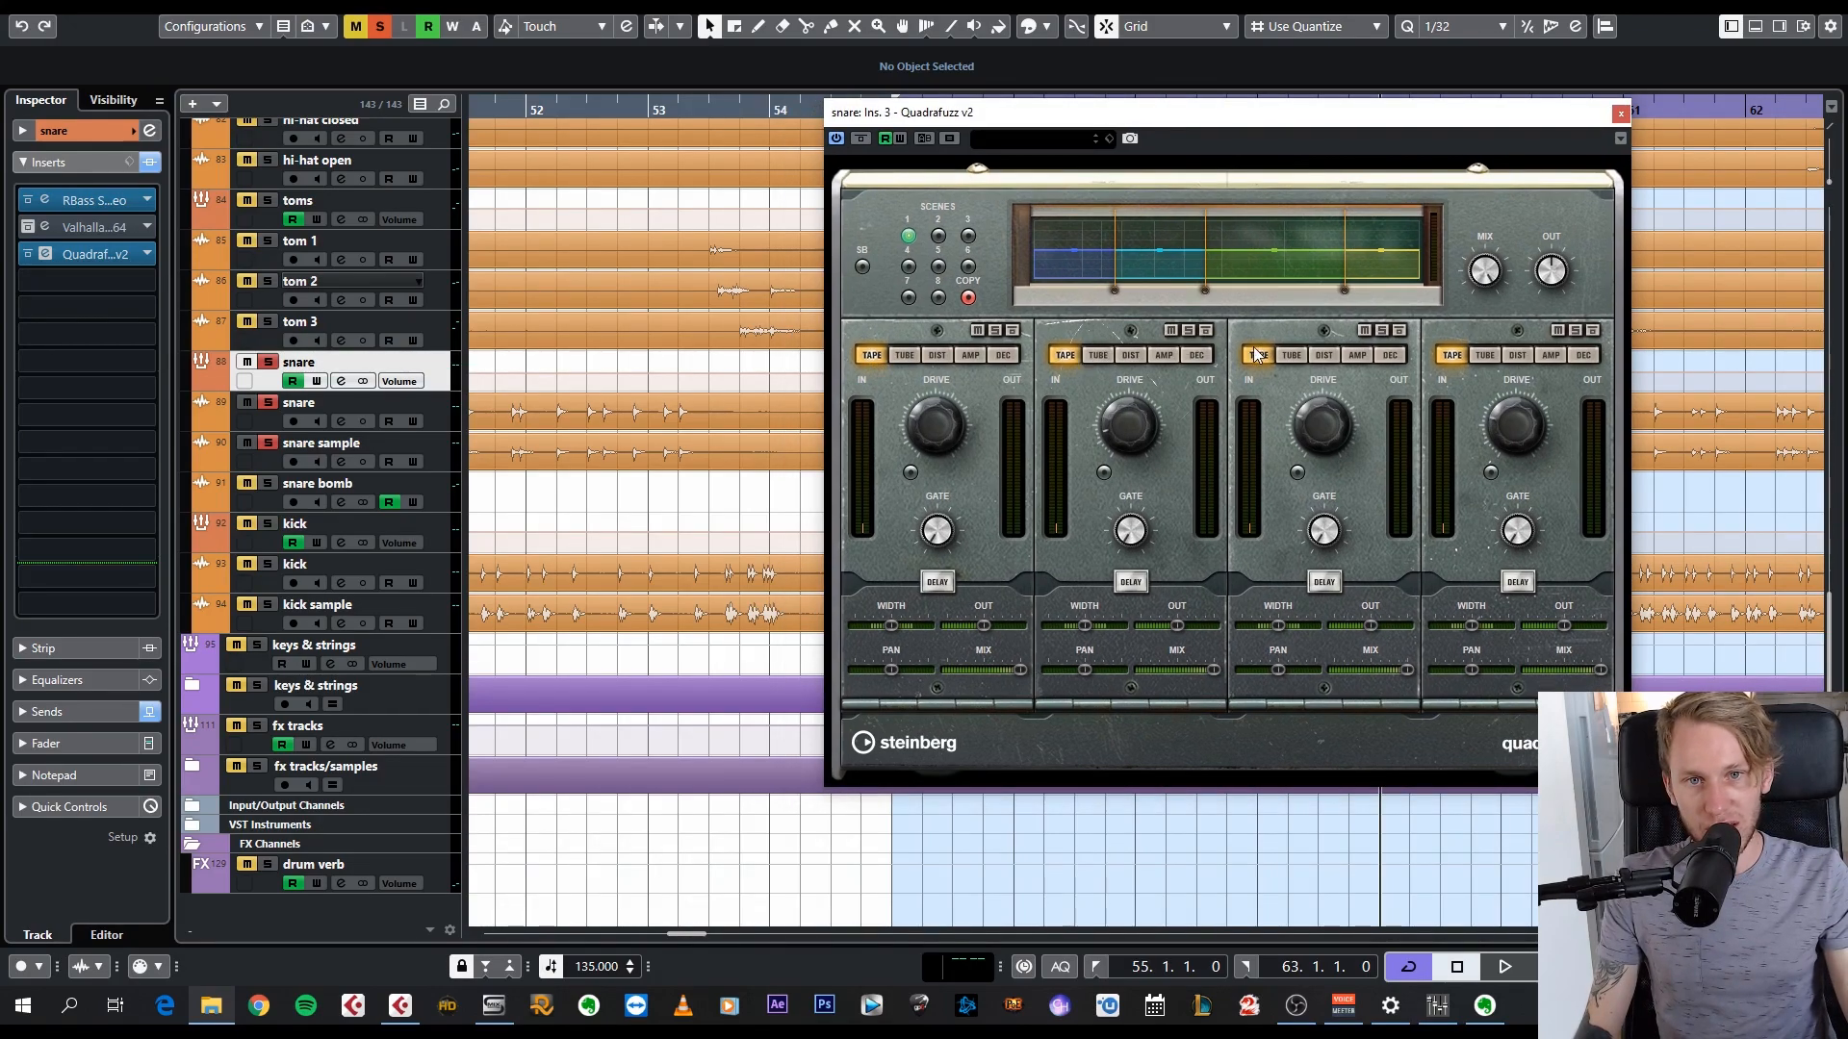
left_click_drag(1256, 121, 1266, 88)
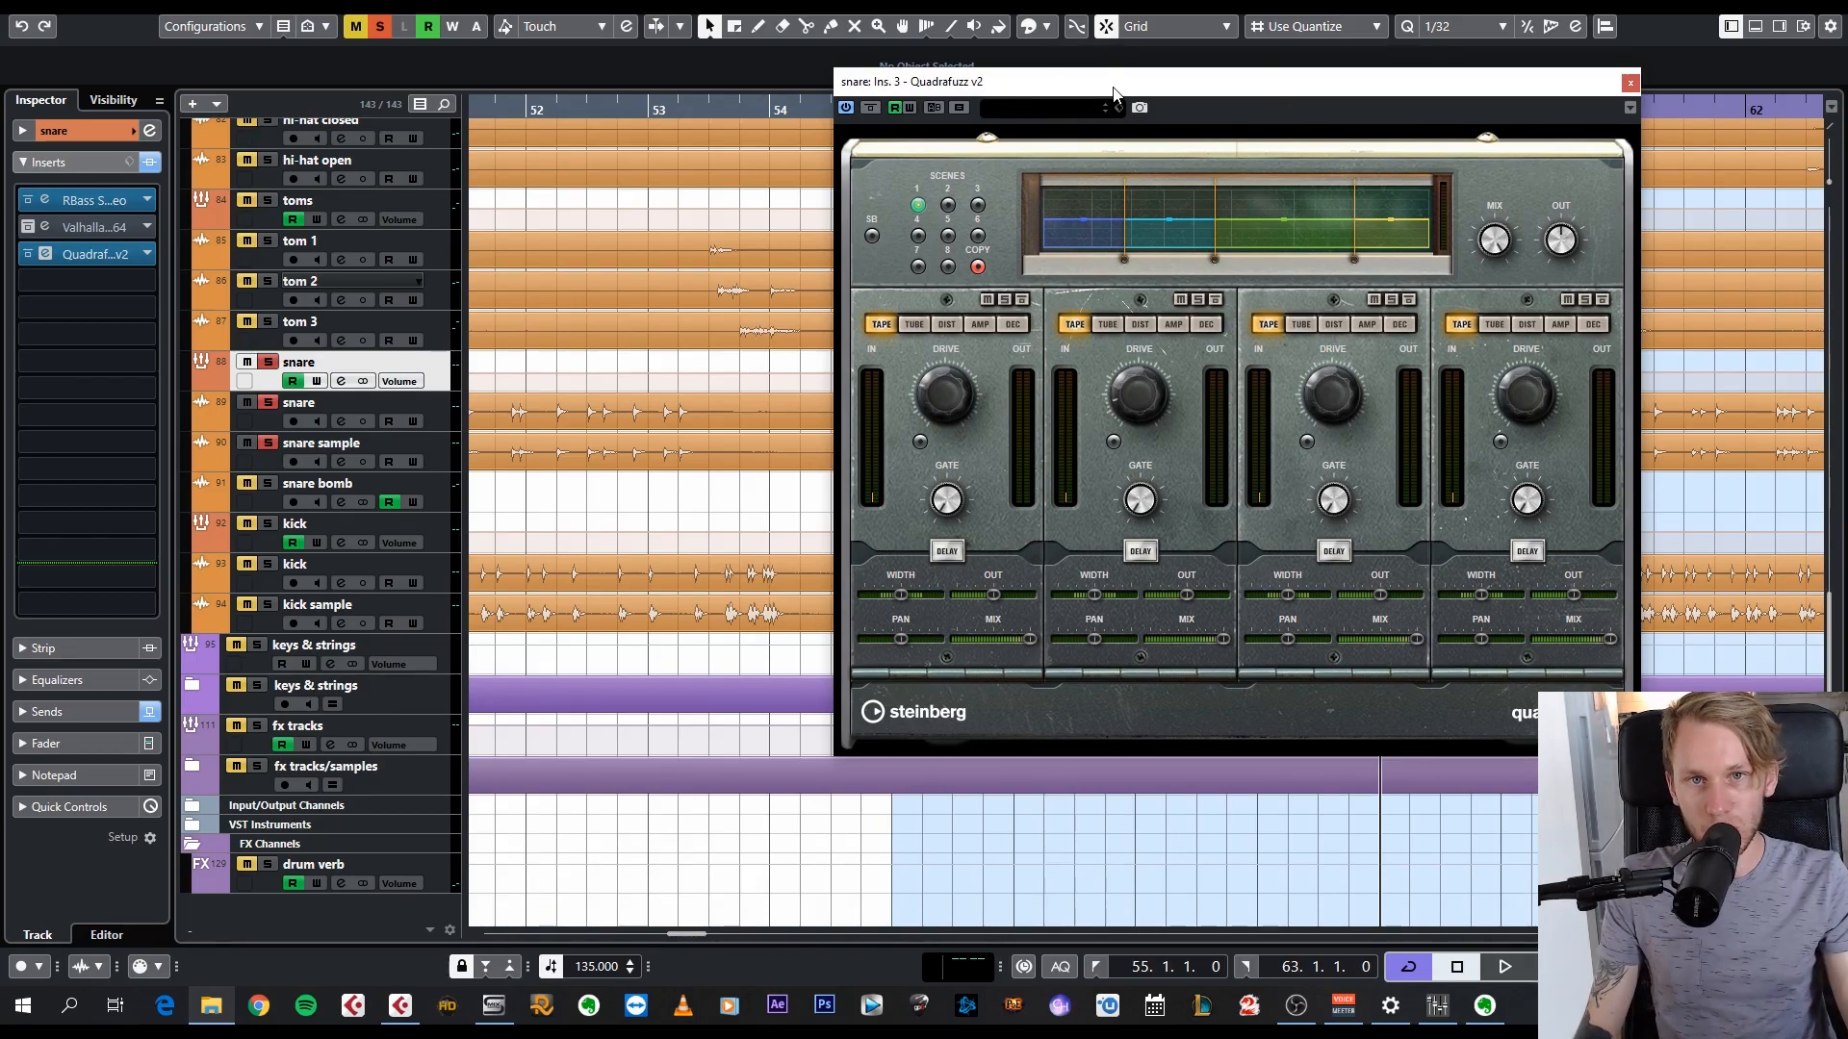
left_click_drag(1117, 82, 1195, 91)
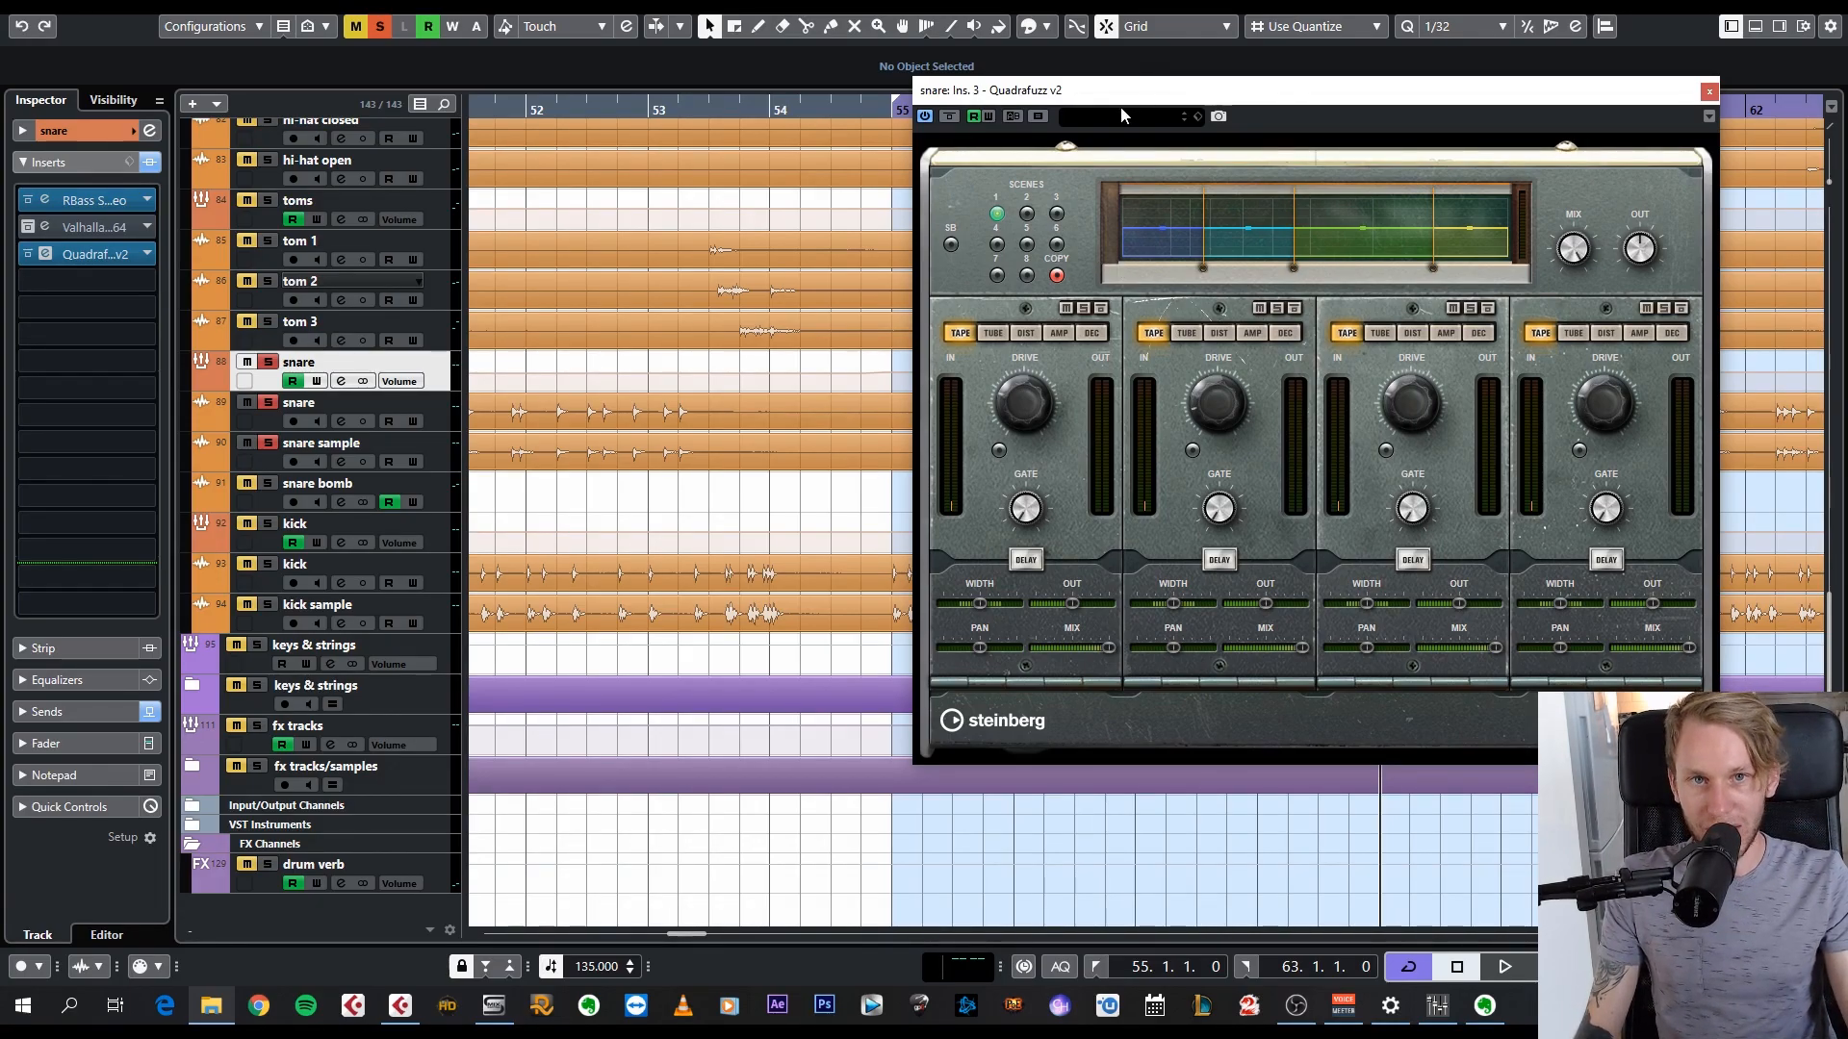
left_click_drag(1135, 92, 773, 66)
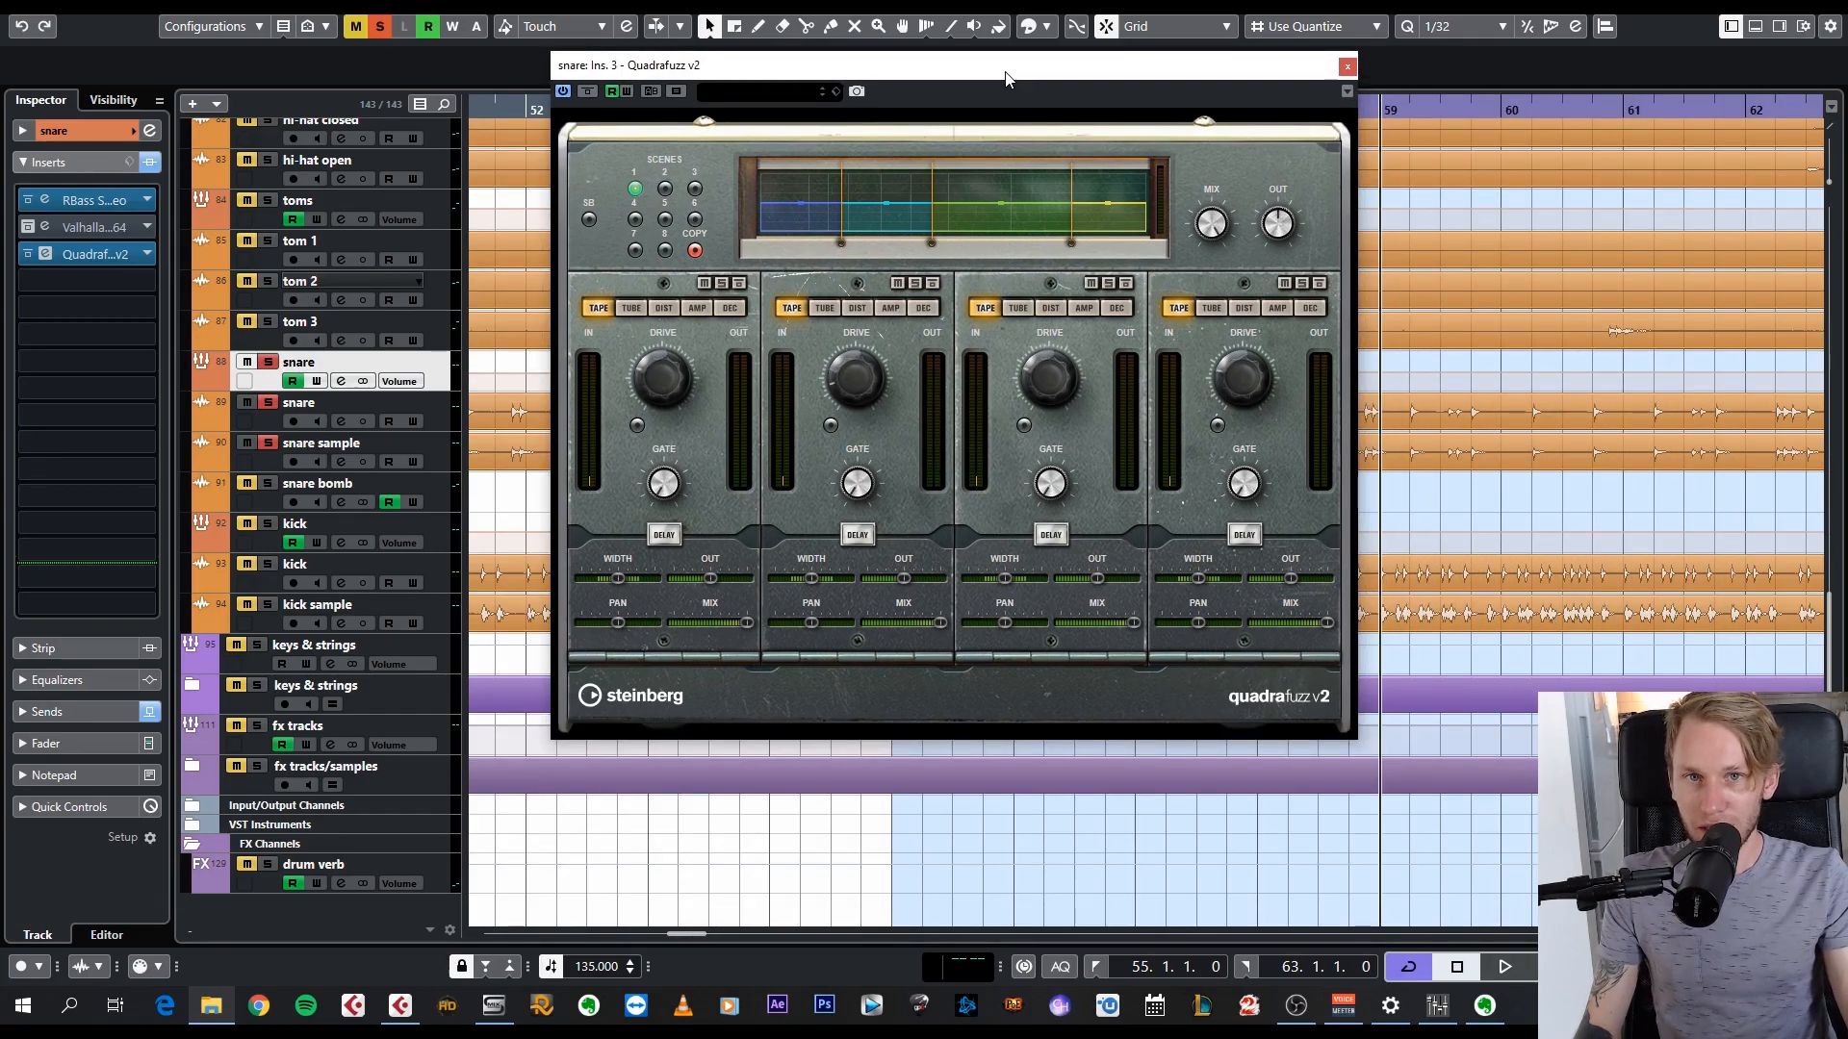
left_click_drag(968, 88, 846, 86)
scroll(1434, 301, "down", 1)
left_click_drag(1338, 306, 1596, 337)
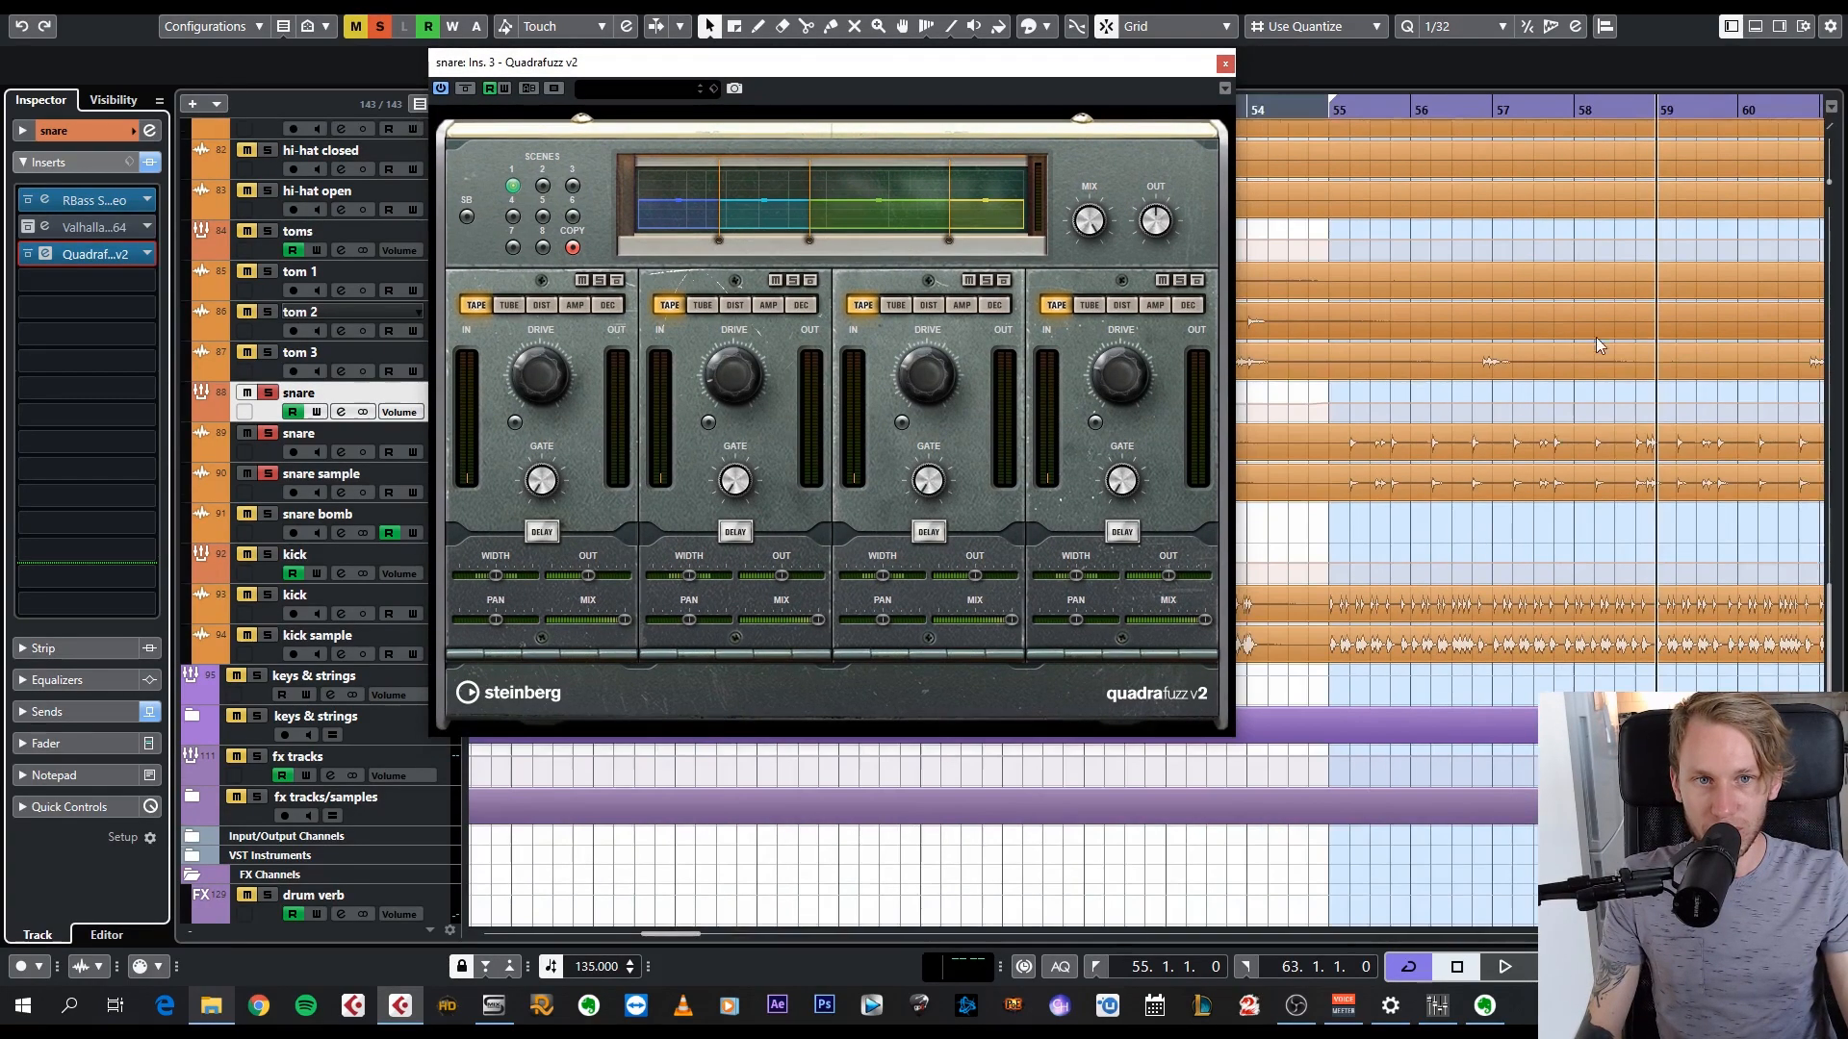
- Play the loop from its start at bar 55, soloing Quadrafuzz's first, second and third frequency bands in turn to hear each one
key("KP_1")
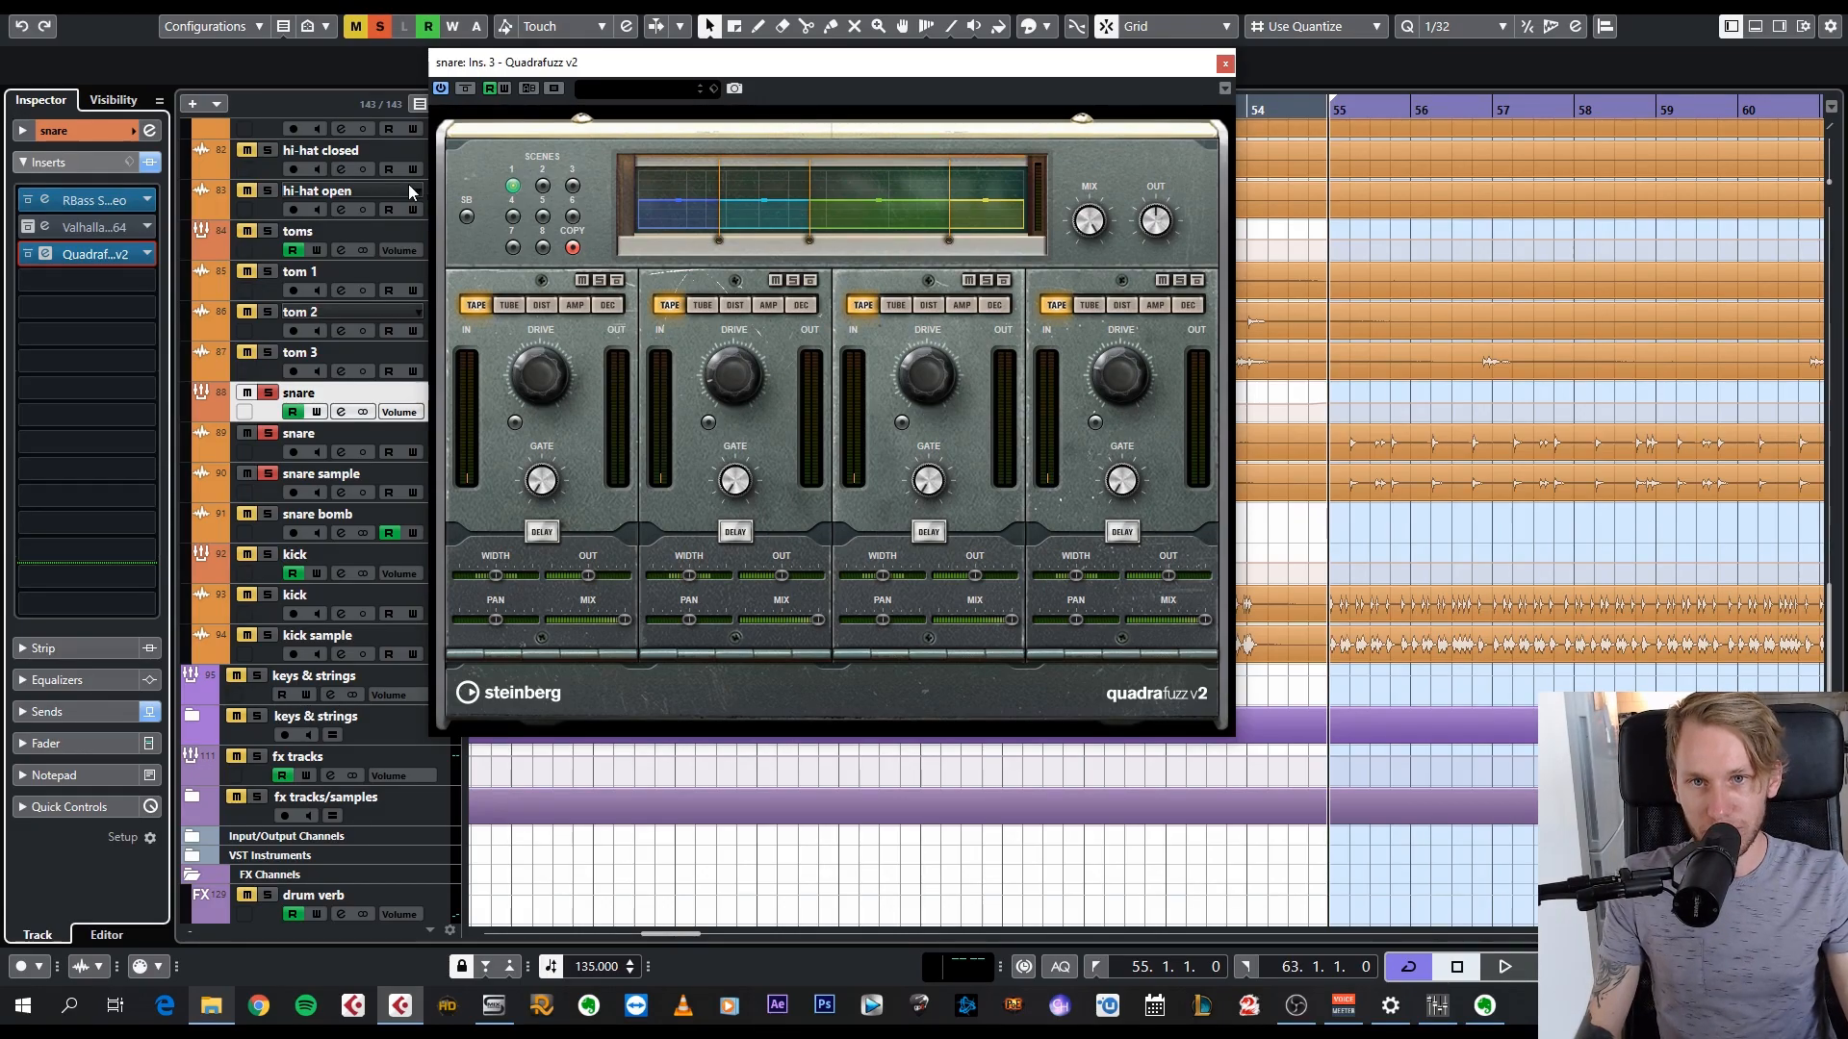
left_click_drag(770, 62, 1199, 99)
left_click_drag(996, 104, 310, 50)
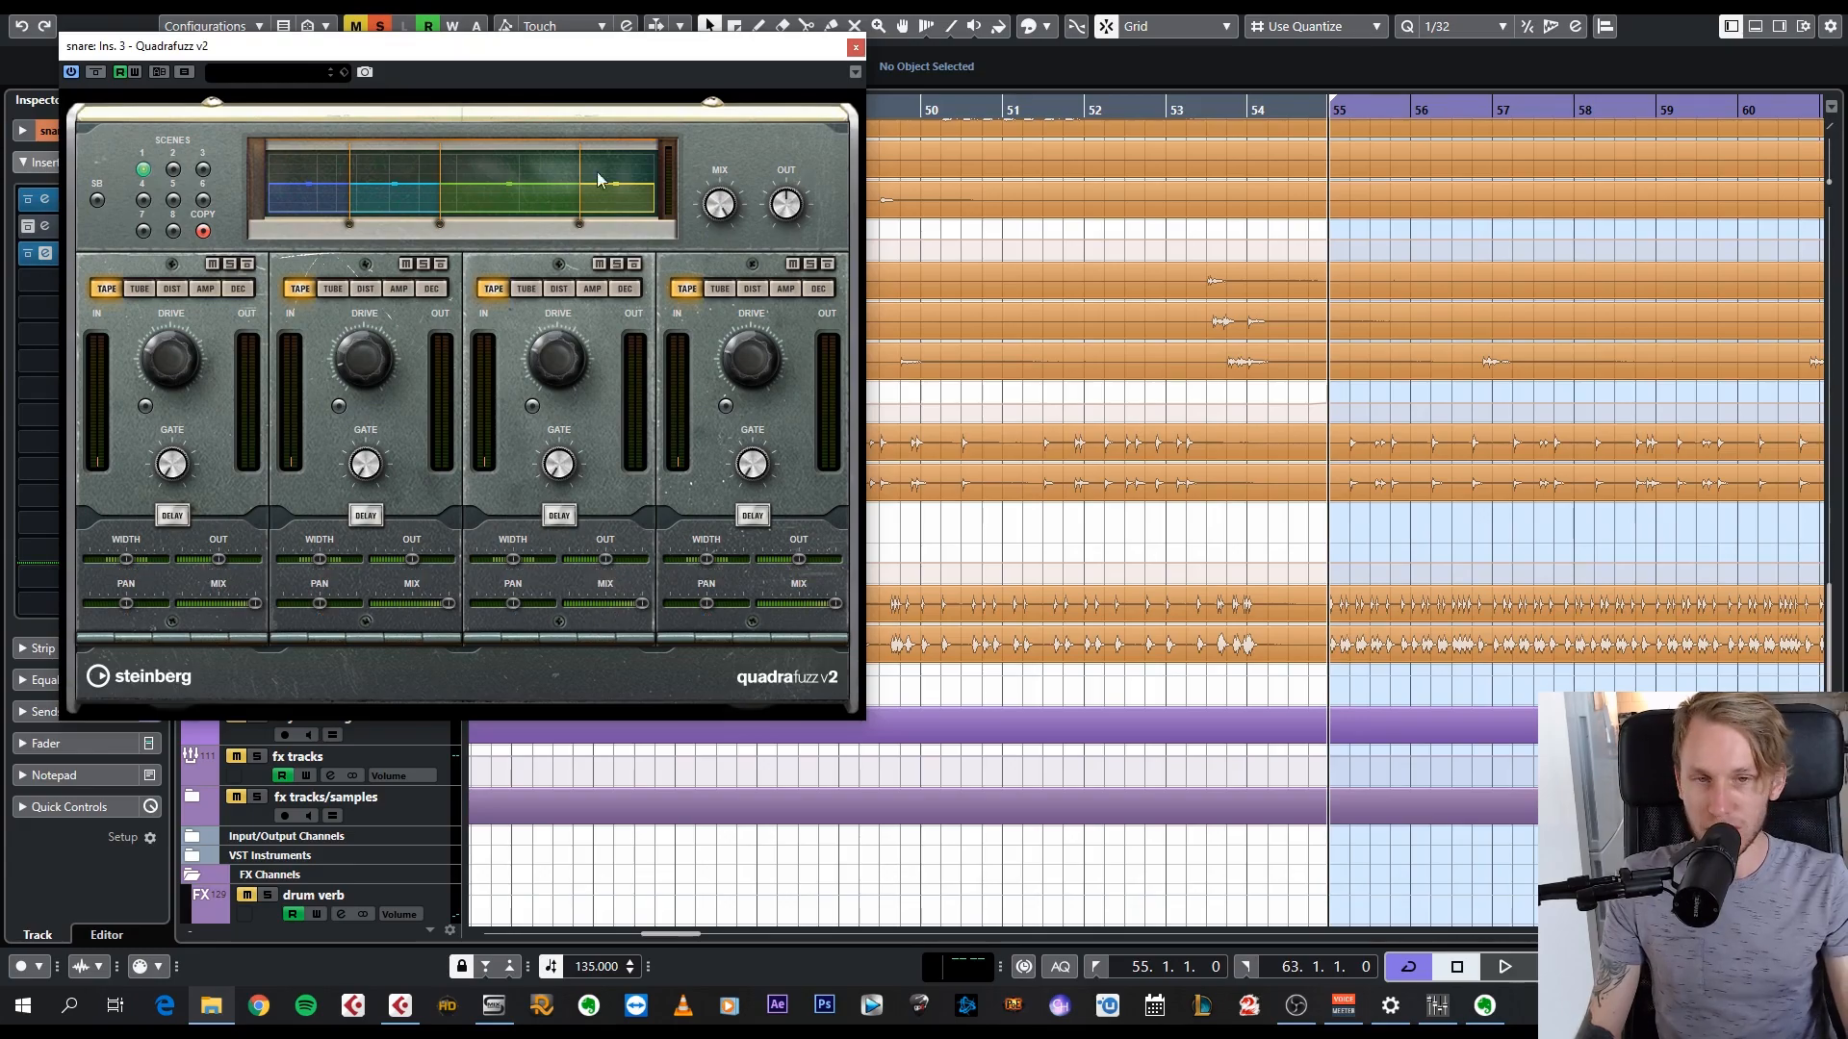
left_click(231, 265)
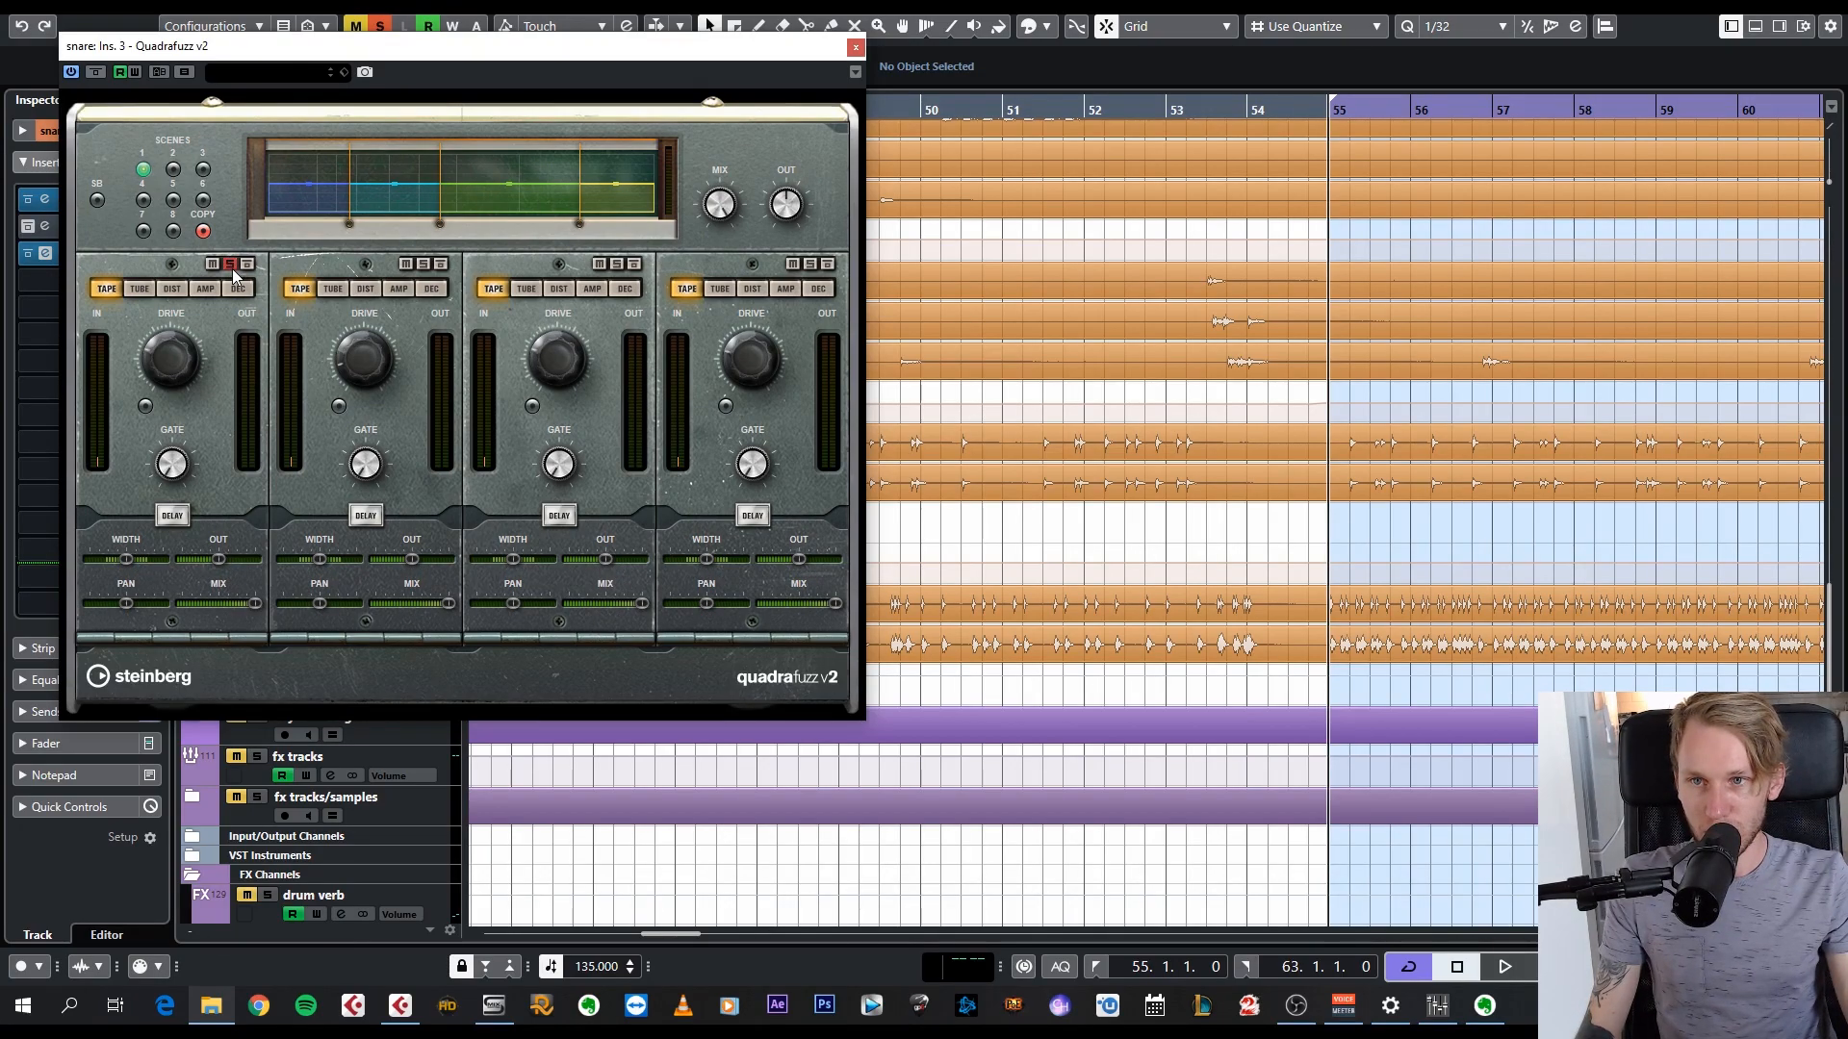
key("space")
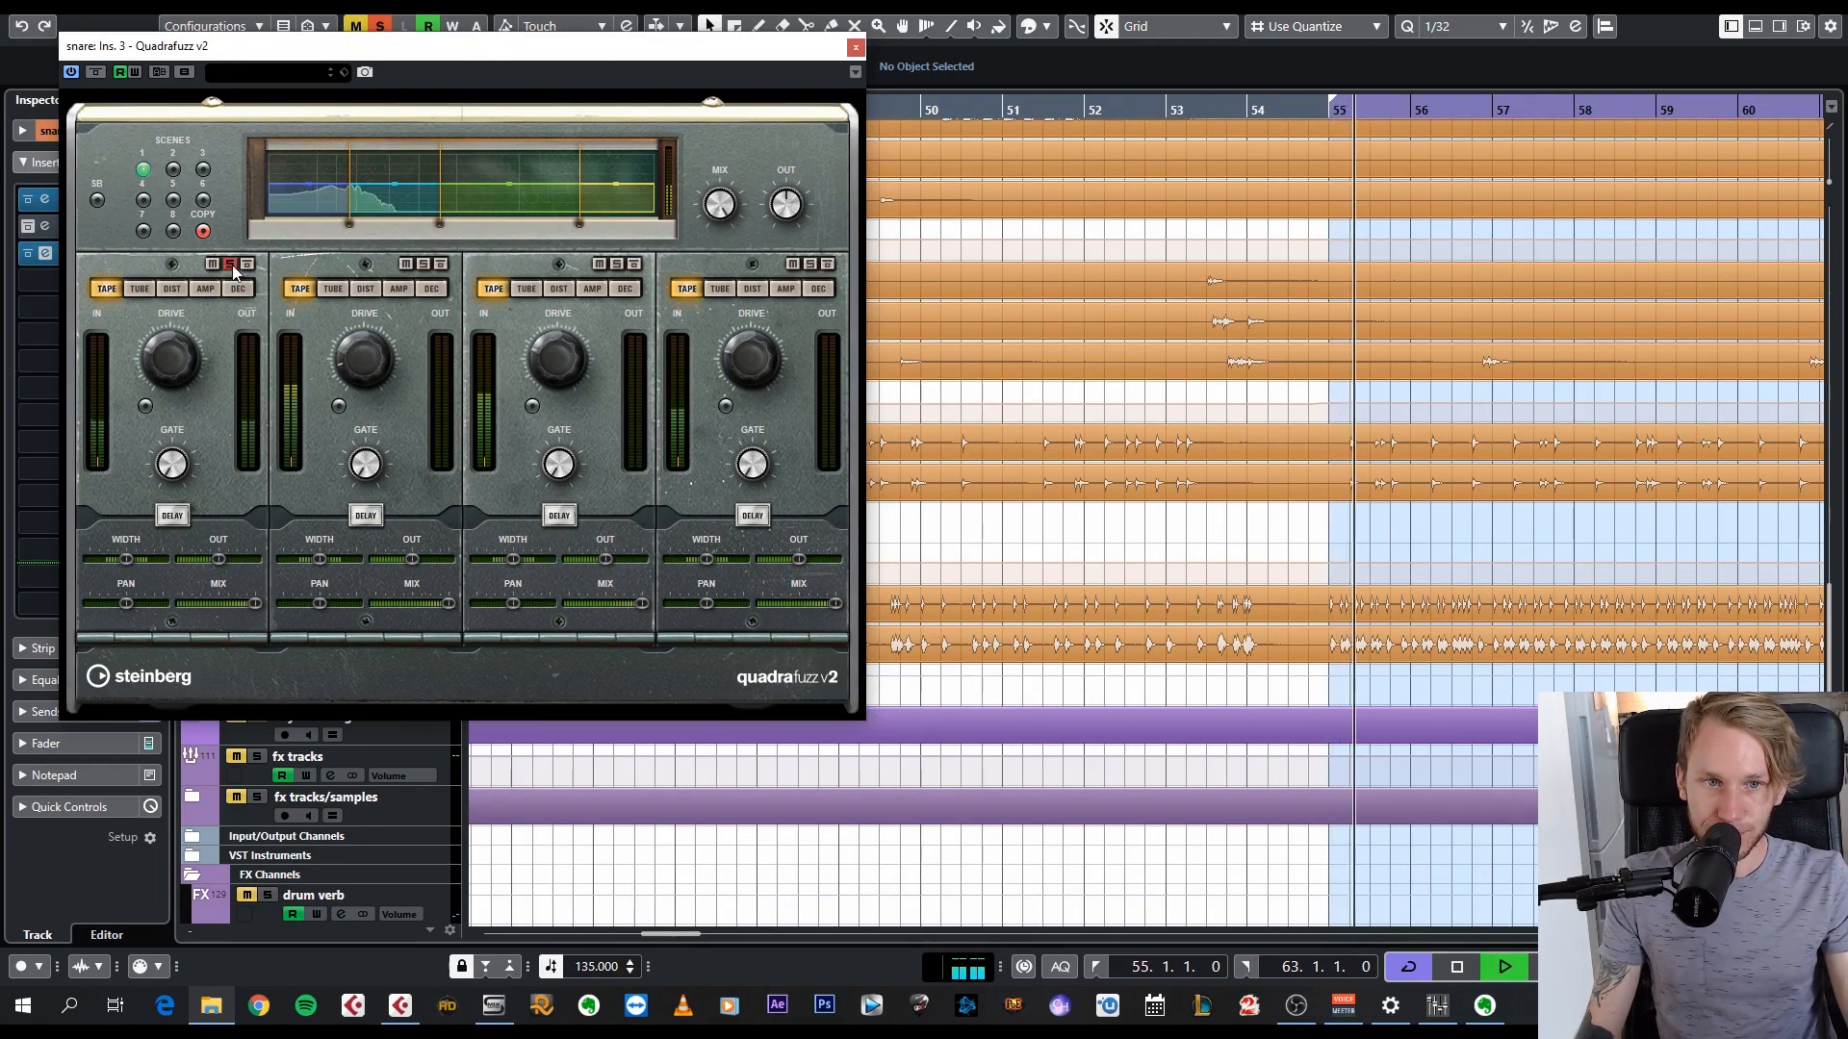
left_click(233, 264)
left_click(424, 263)
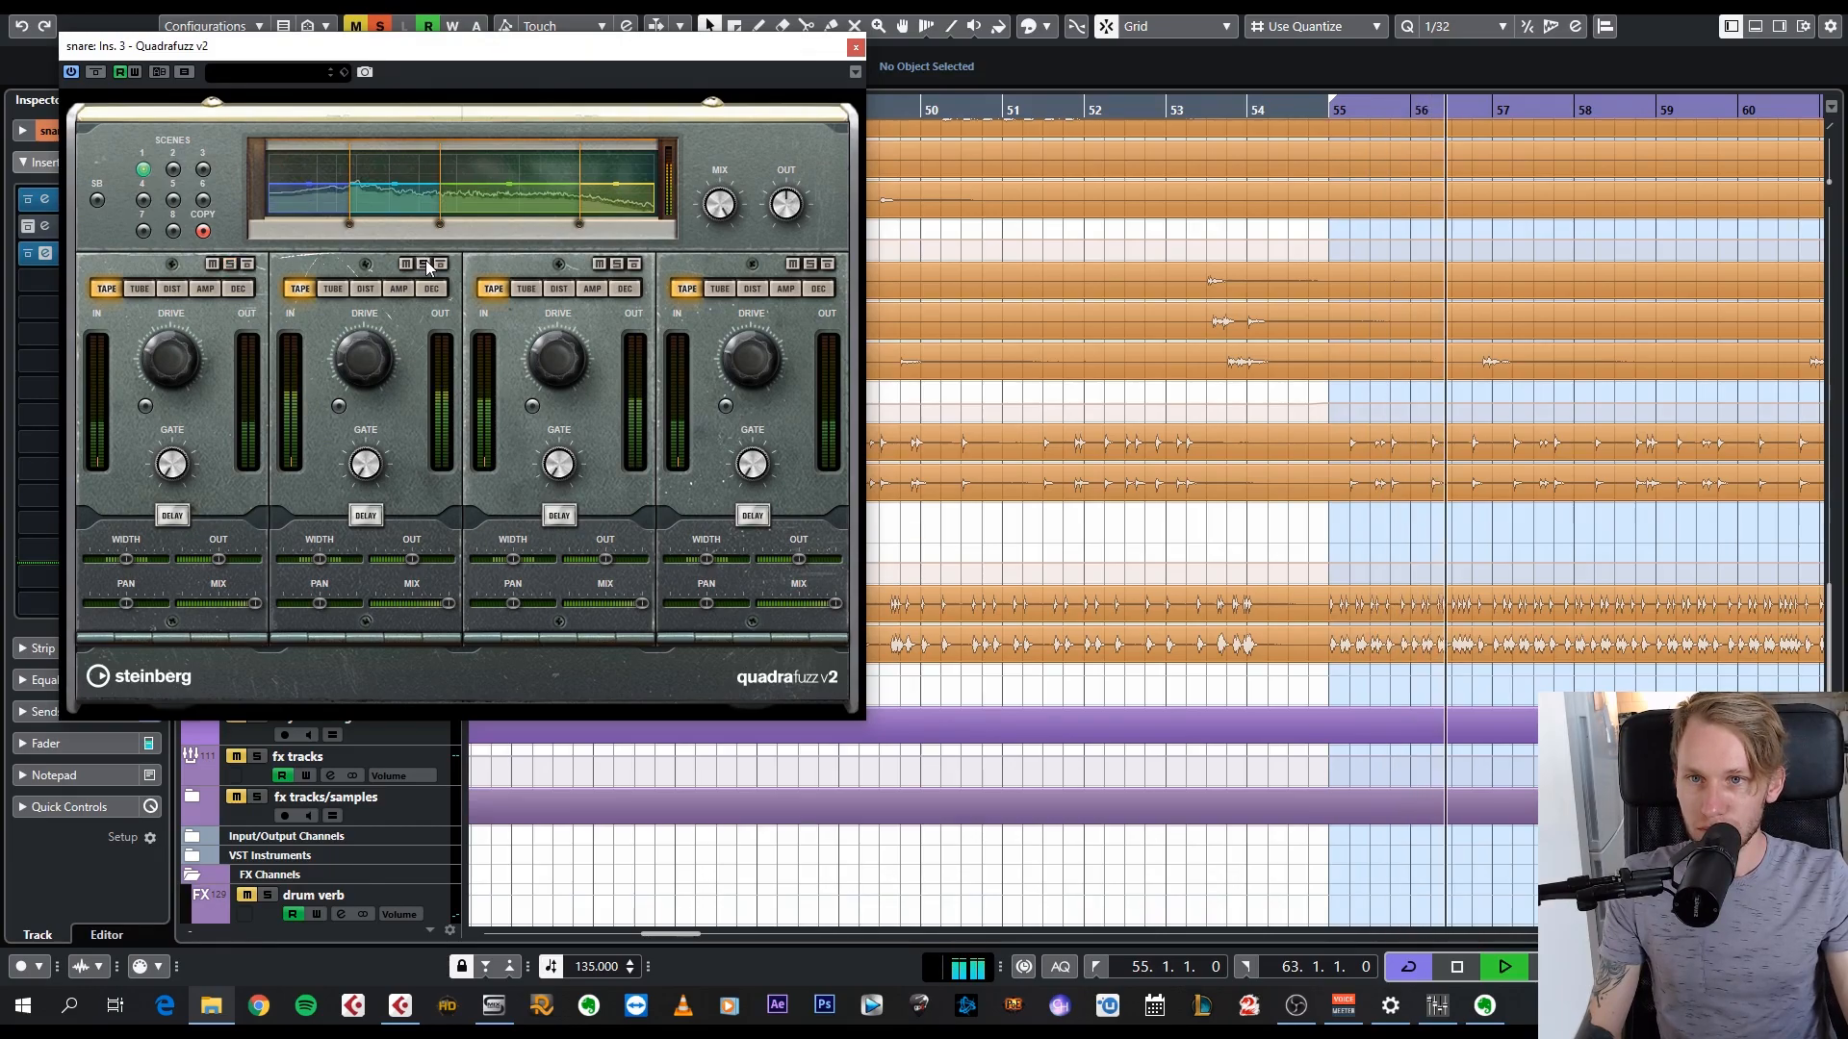
left_click(617, 264)
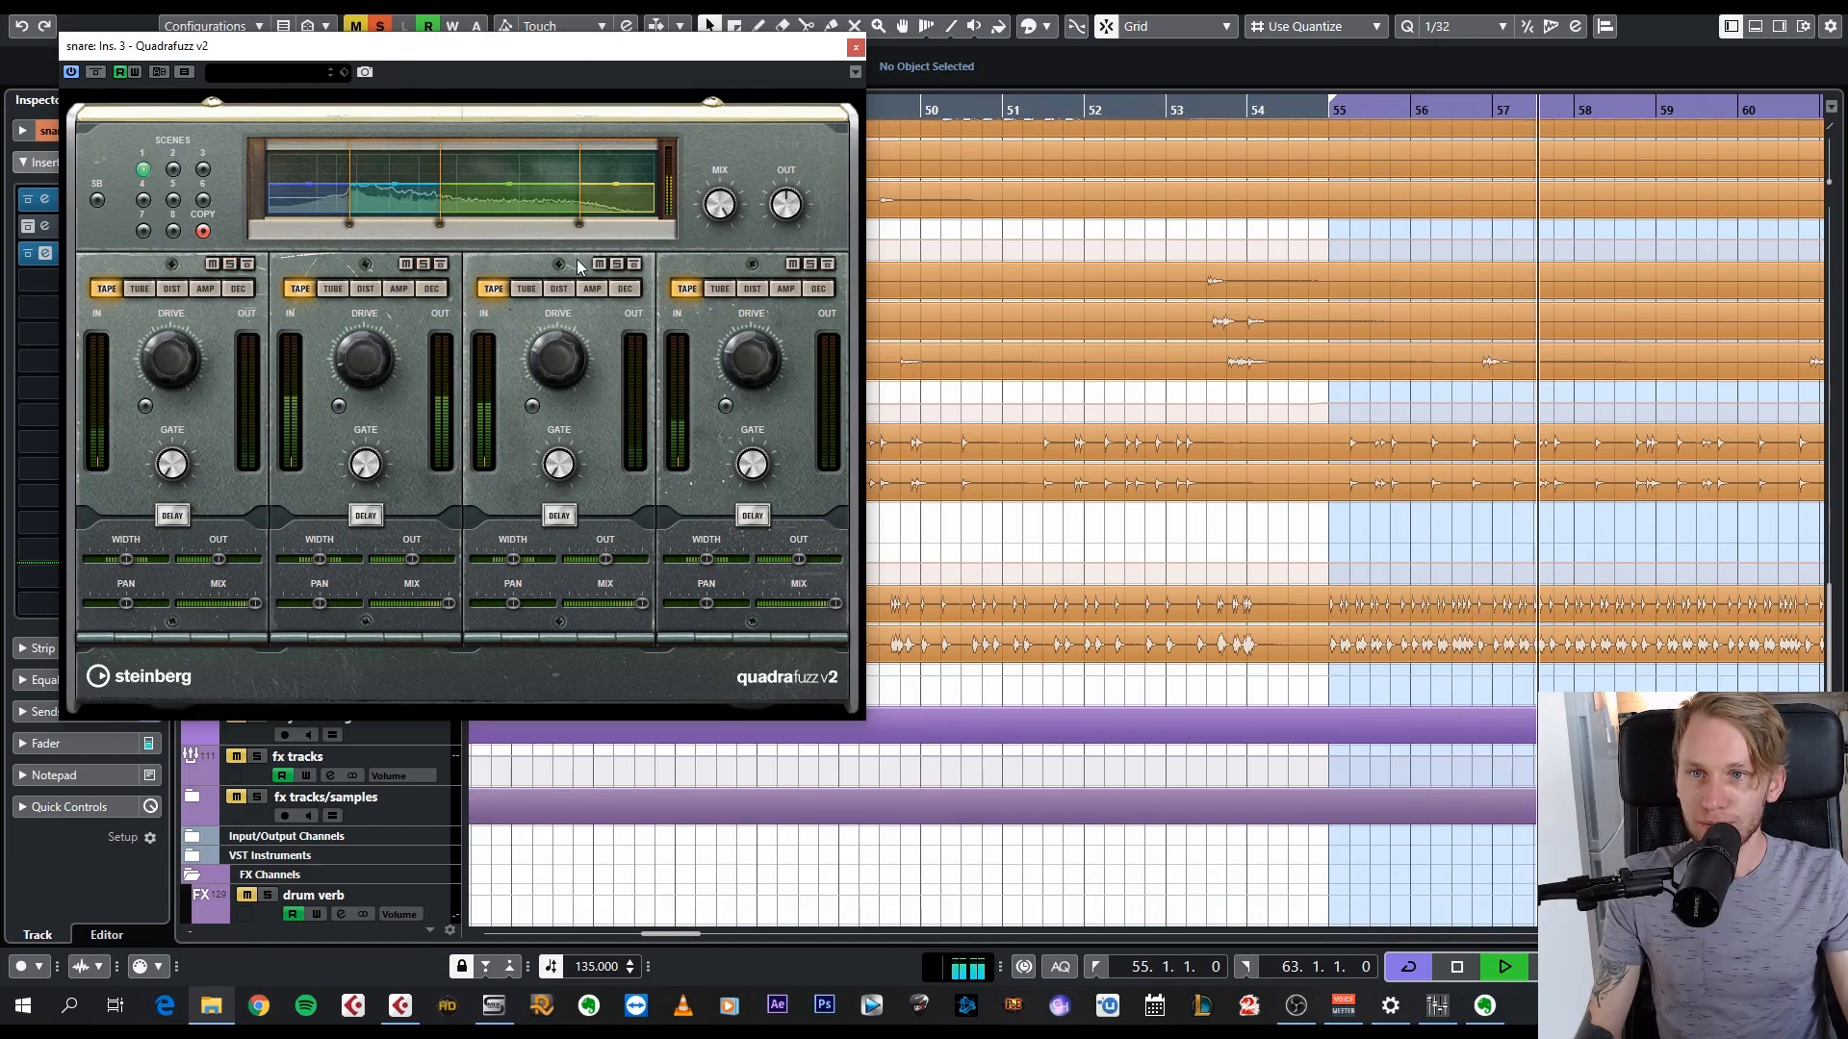
left_click(617, 264)
key("space")
left_click_drag(639, 65, 1097, 64)
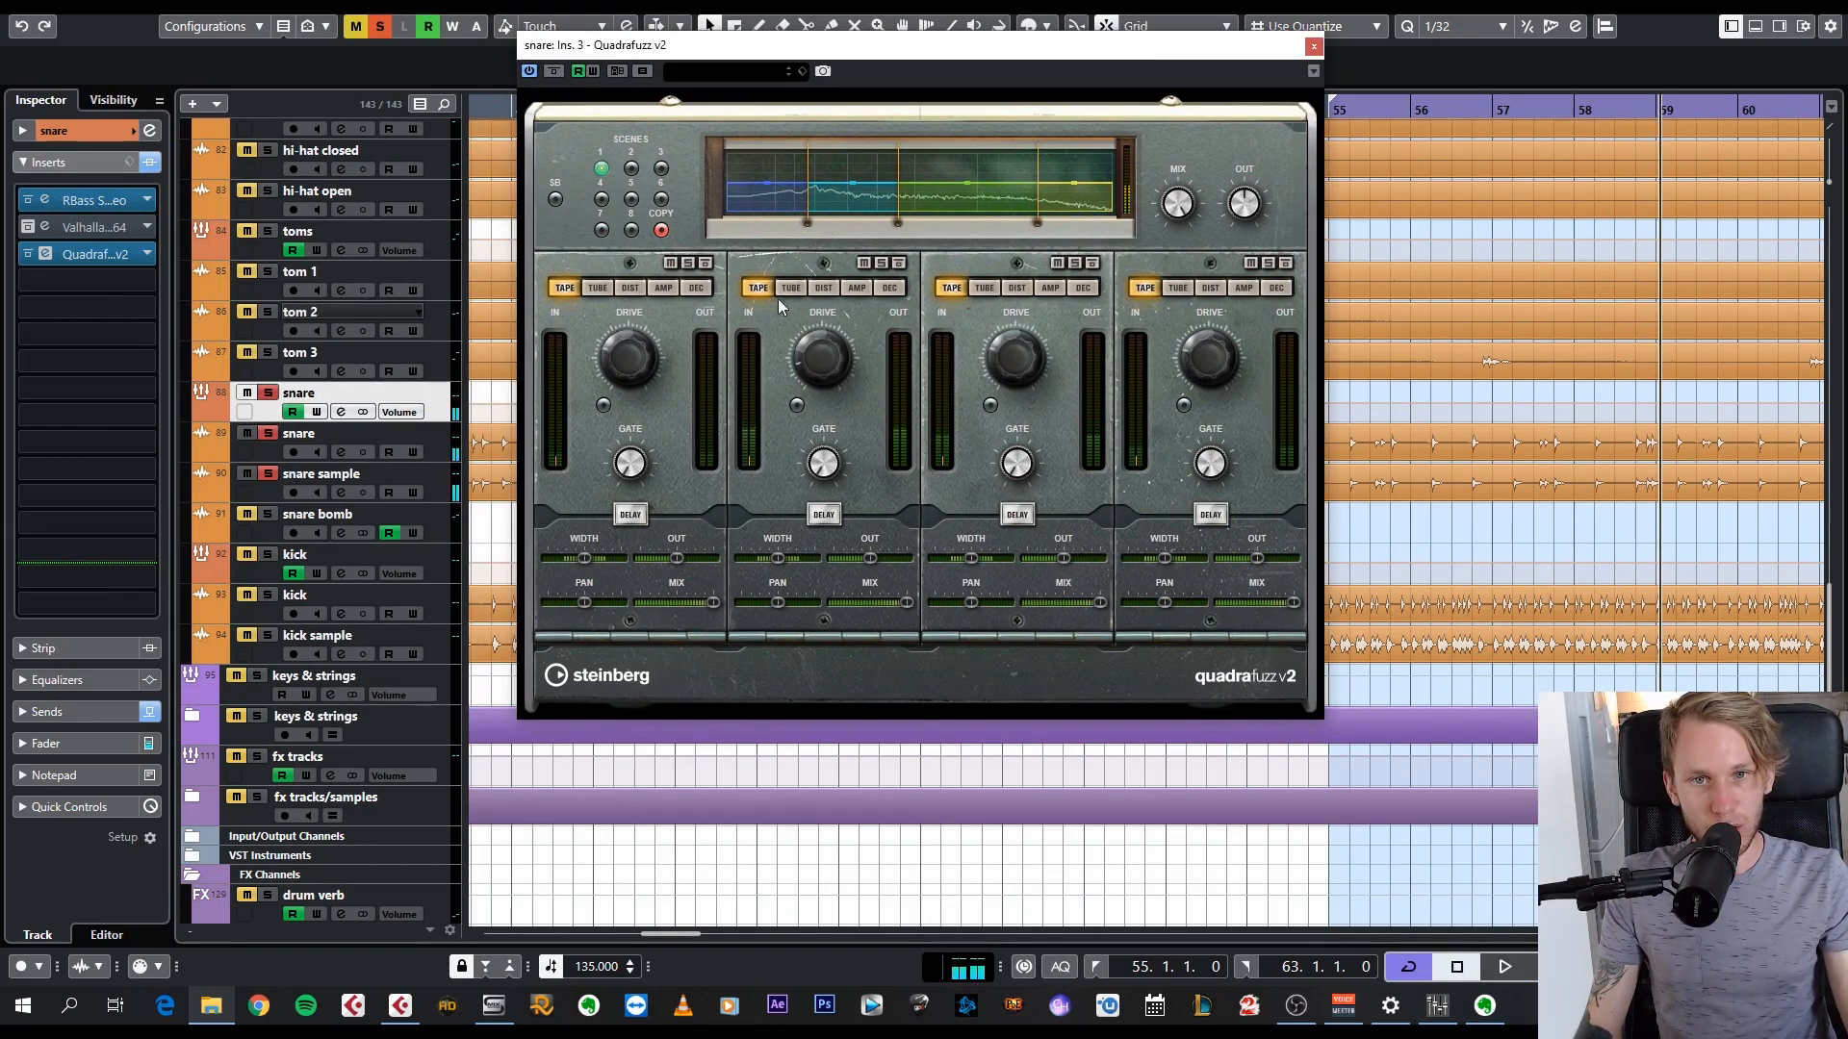
left_click_drag(633, 49, 1050, 70)
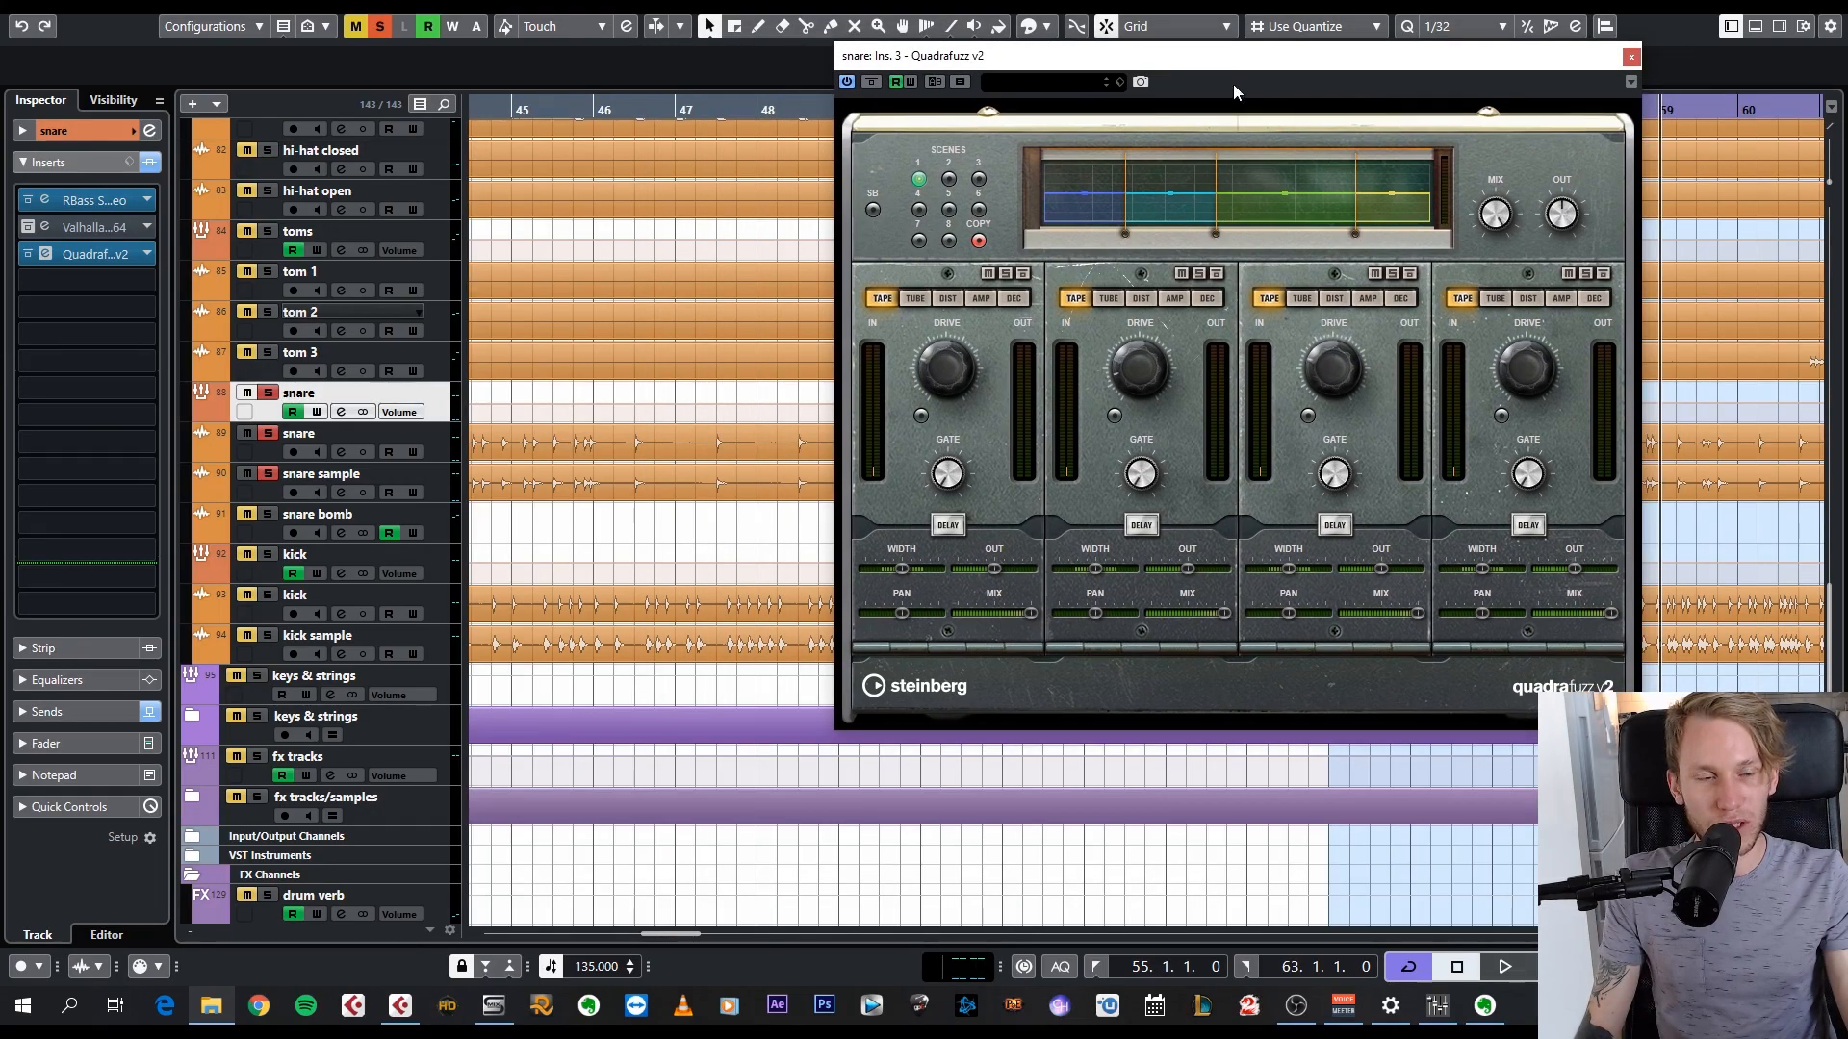
left_click_drag(1203, 67, 1073, 113)
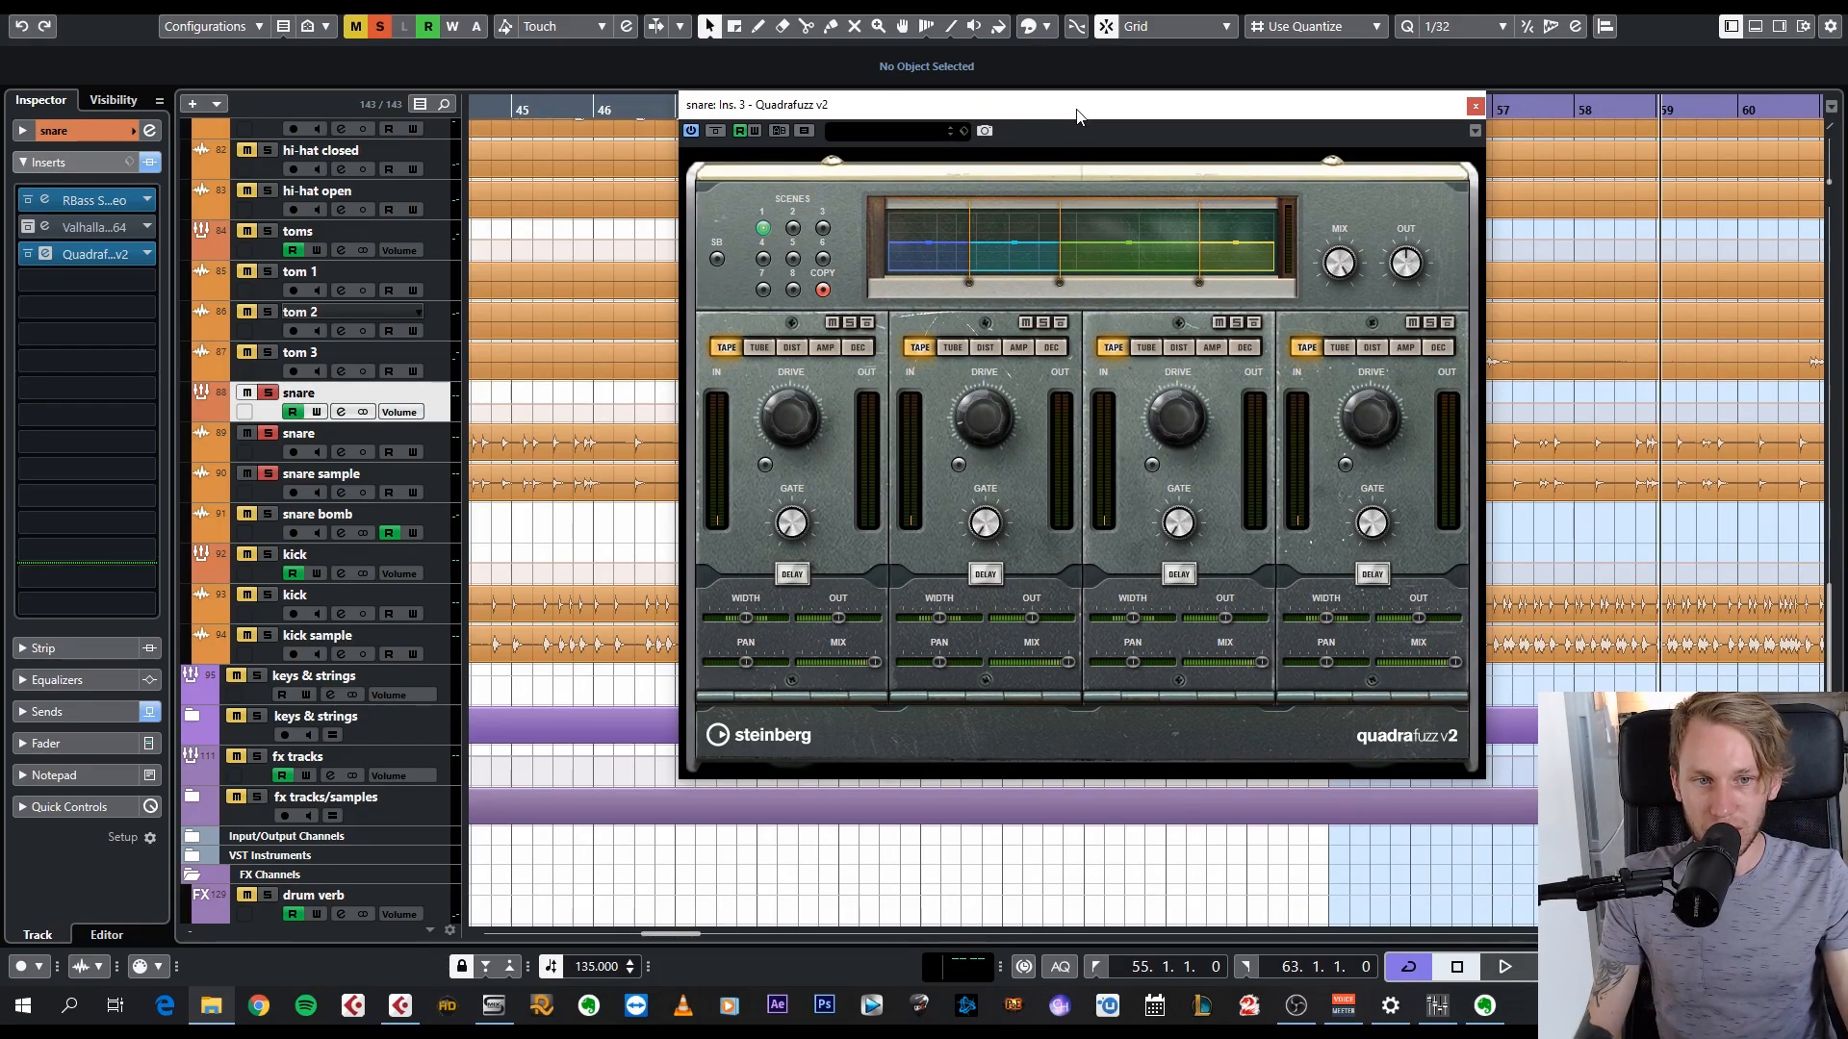
left_click_drag(919, 116, 1078, 120)
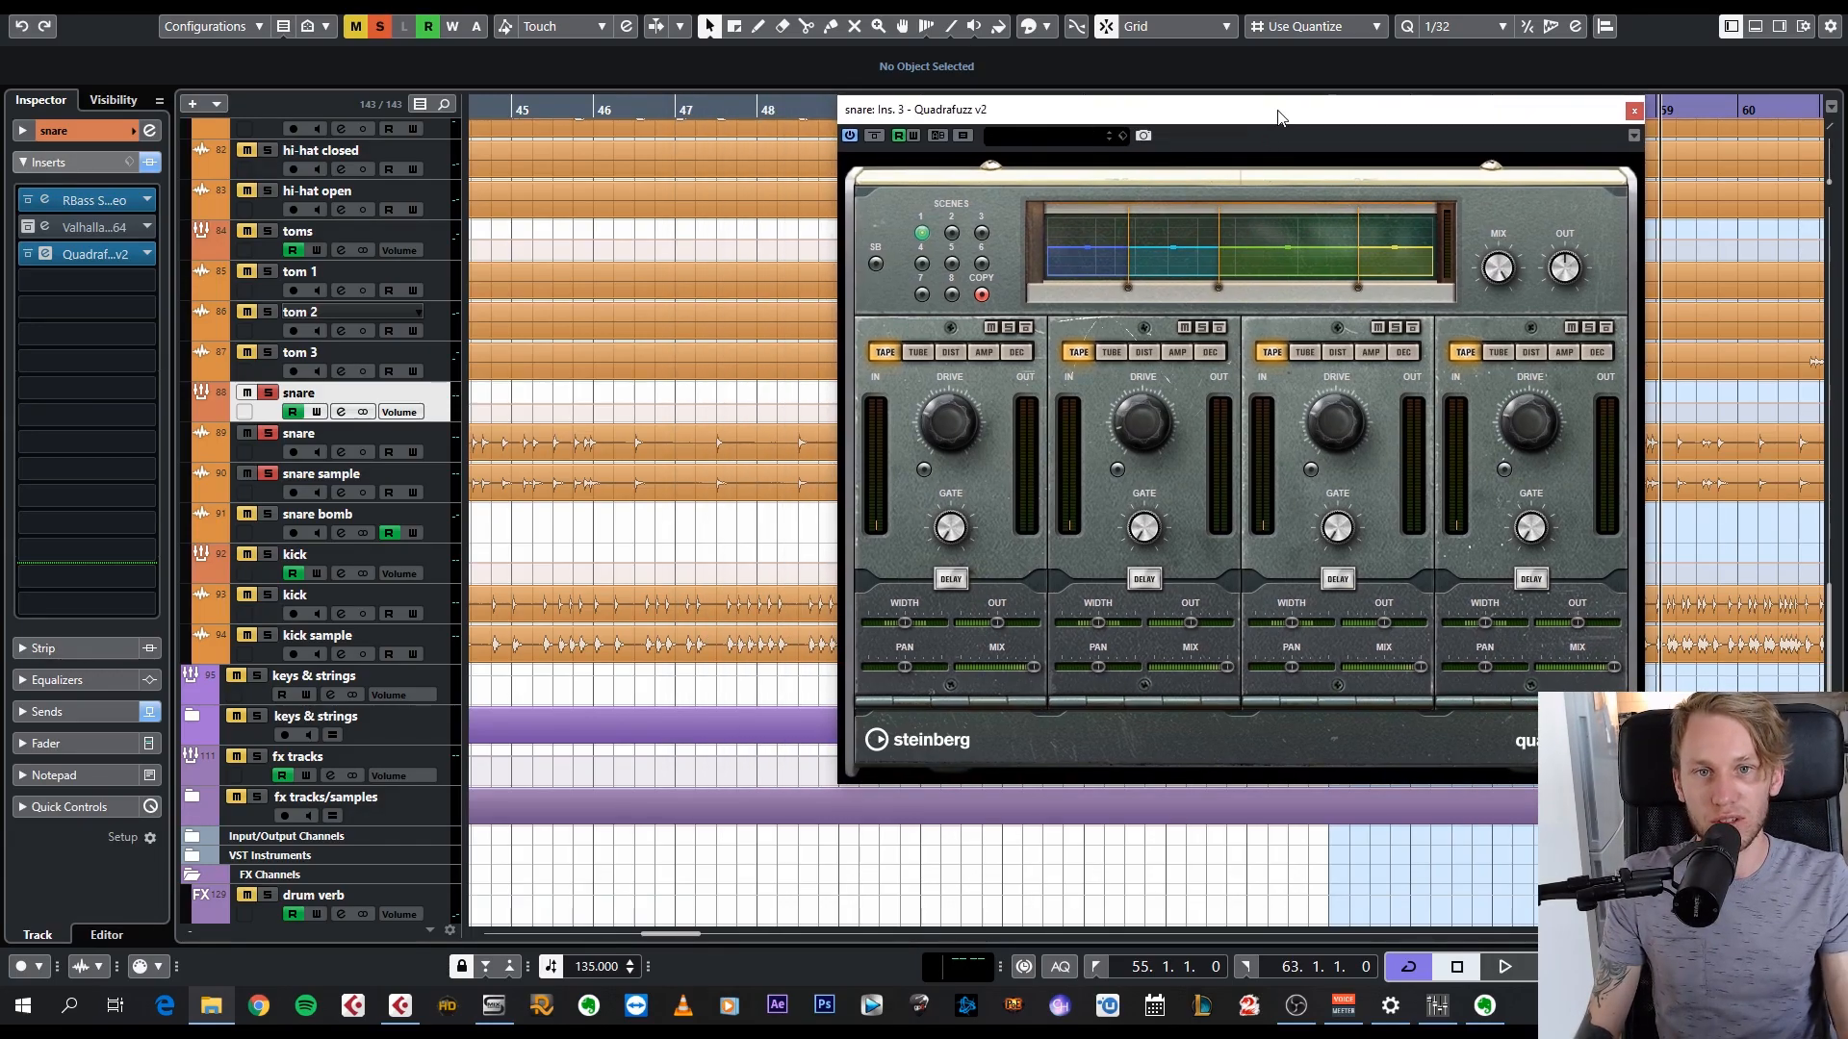
left_click_drag(1278, 116, 1178, 109)
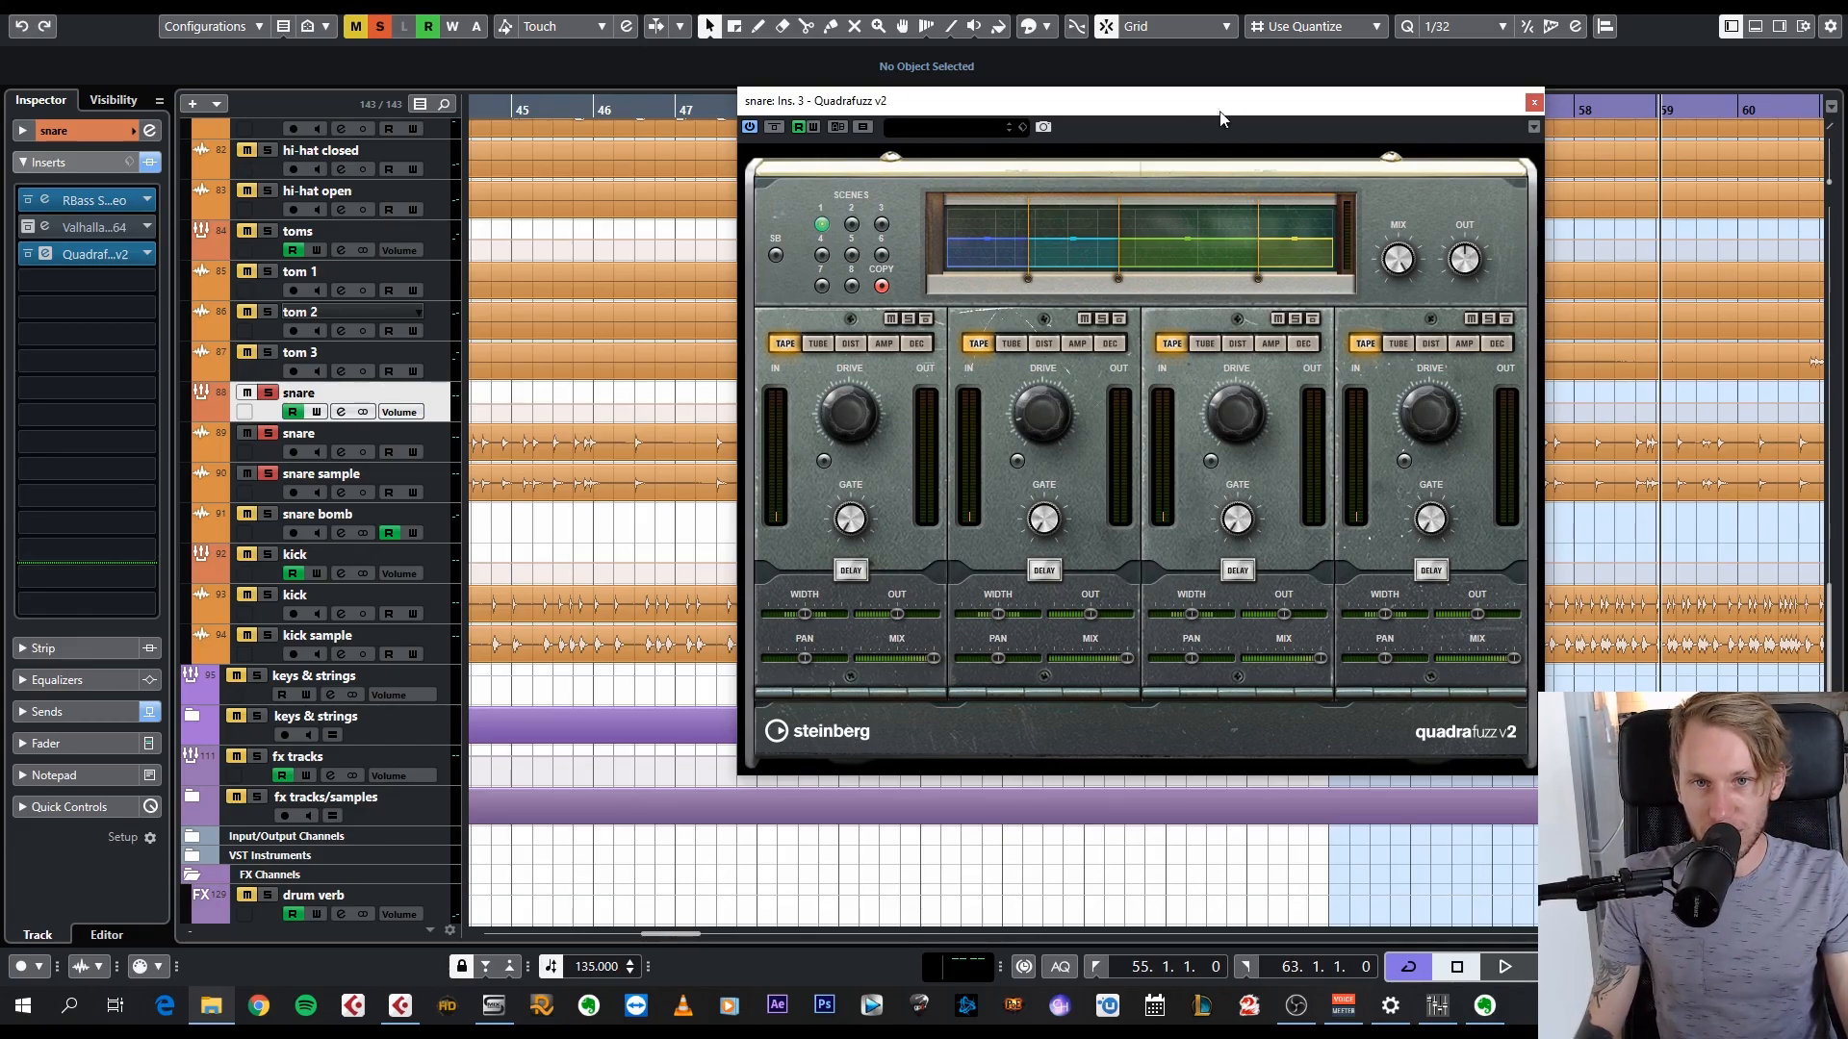
left_click_drag(1241, 112, 1104, 97)
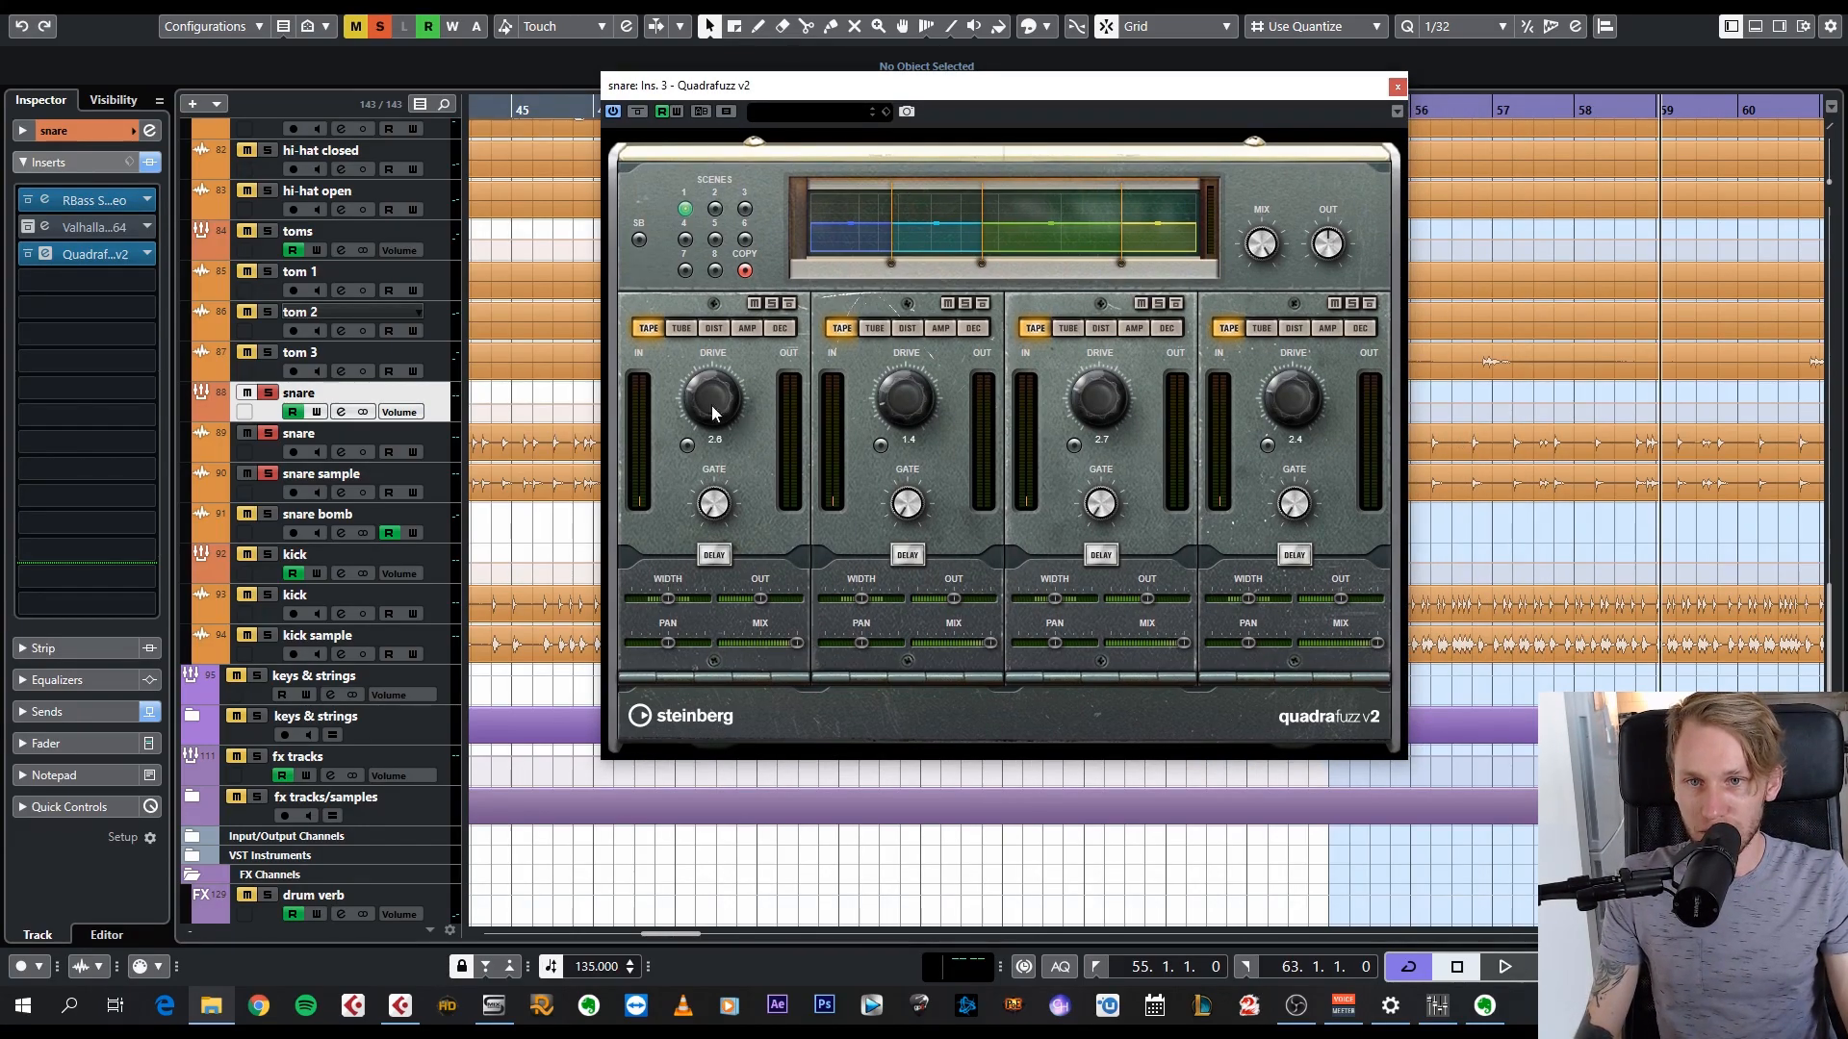
- Play the loop while toggling the Quadrafuzz bypass to compare the snare group with and without the distortion
left_click_drag(1247, 98, 680, 118)
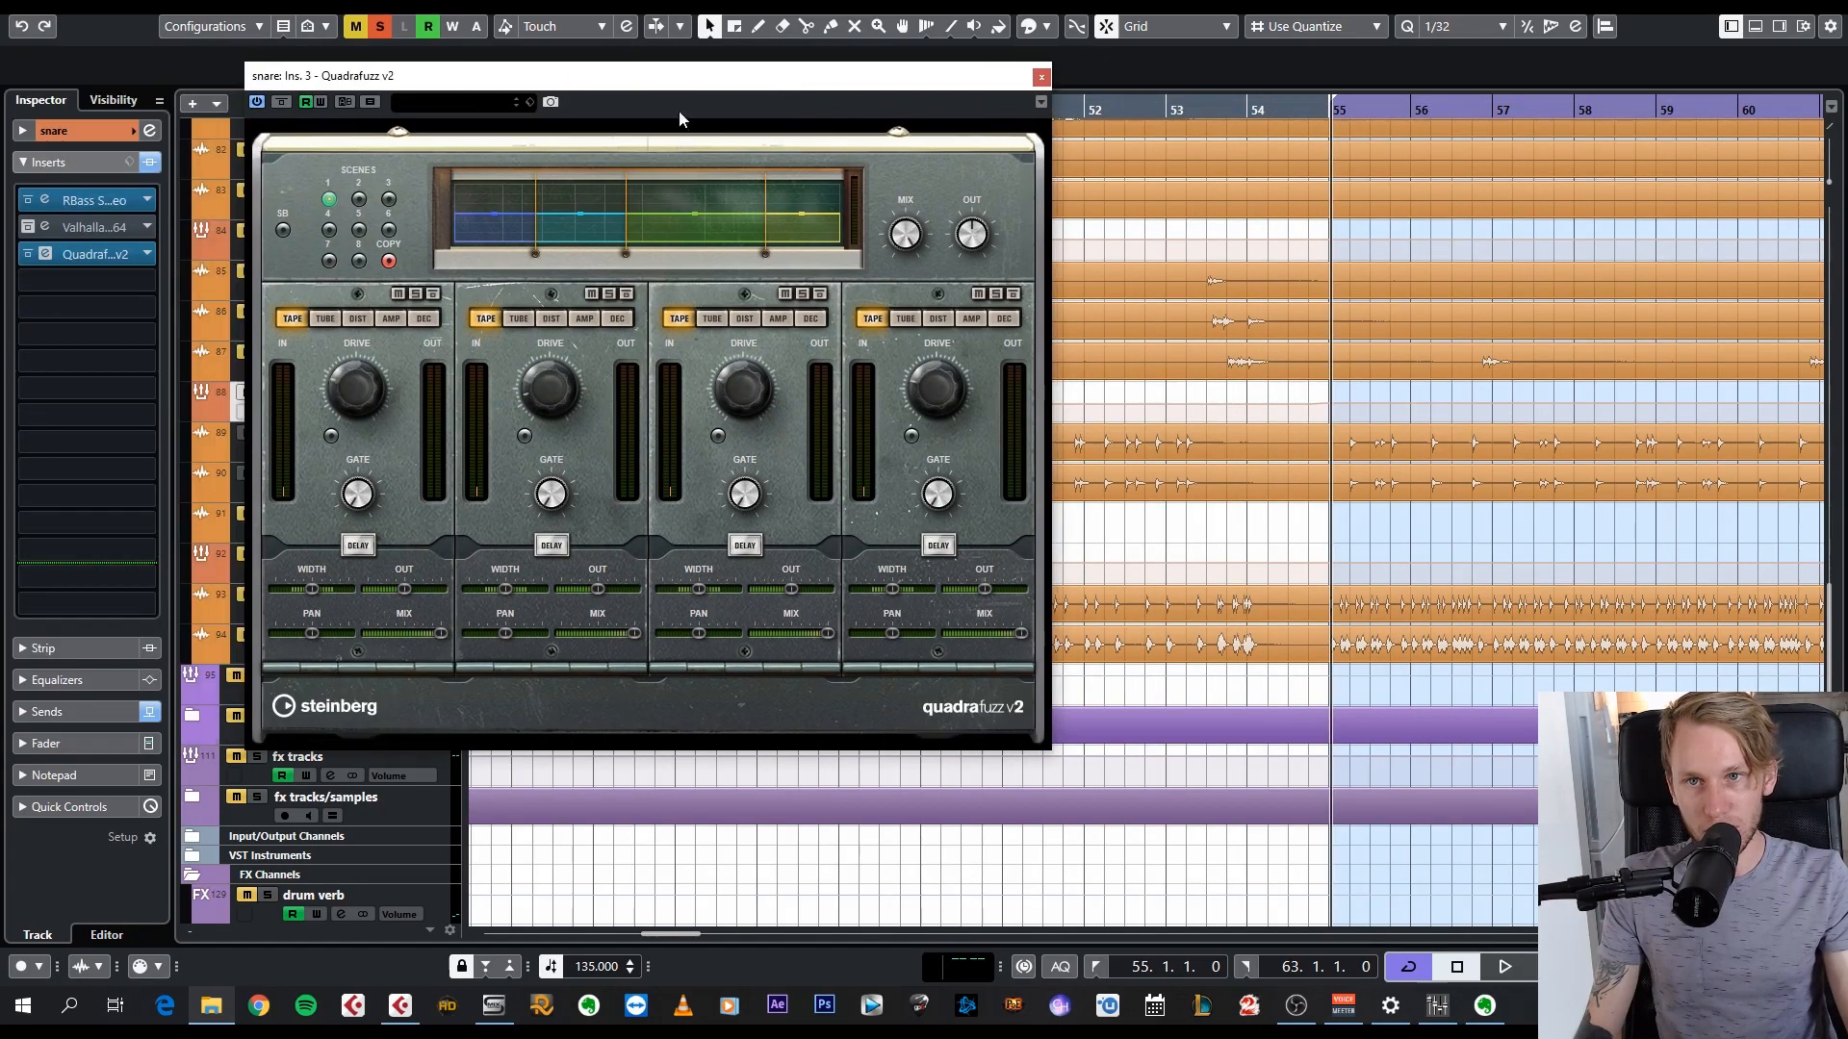
left_click(285, 104)
key("space")
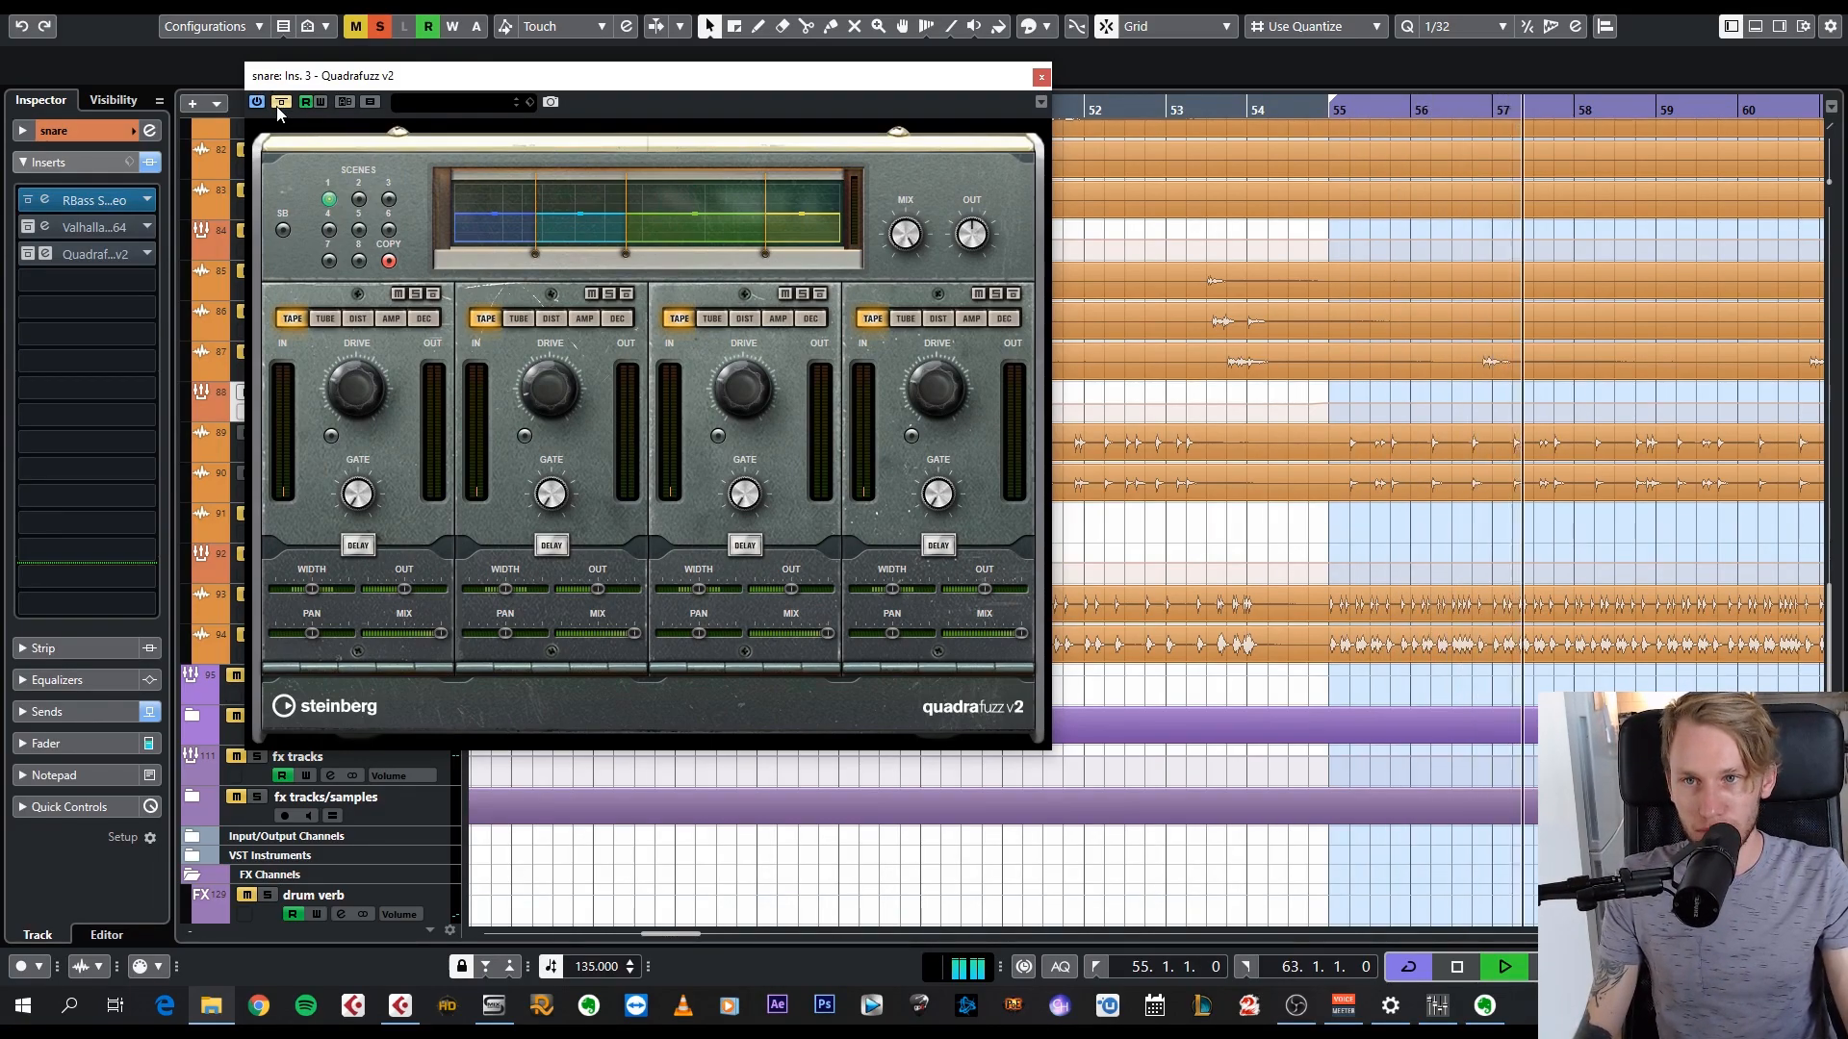
left_click(279, 108)
key("space")
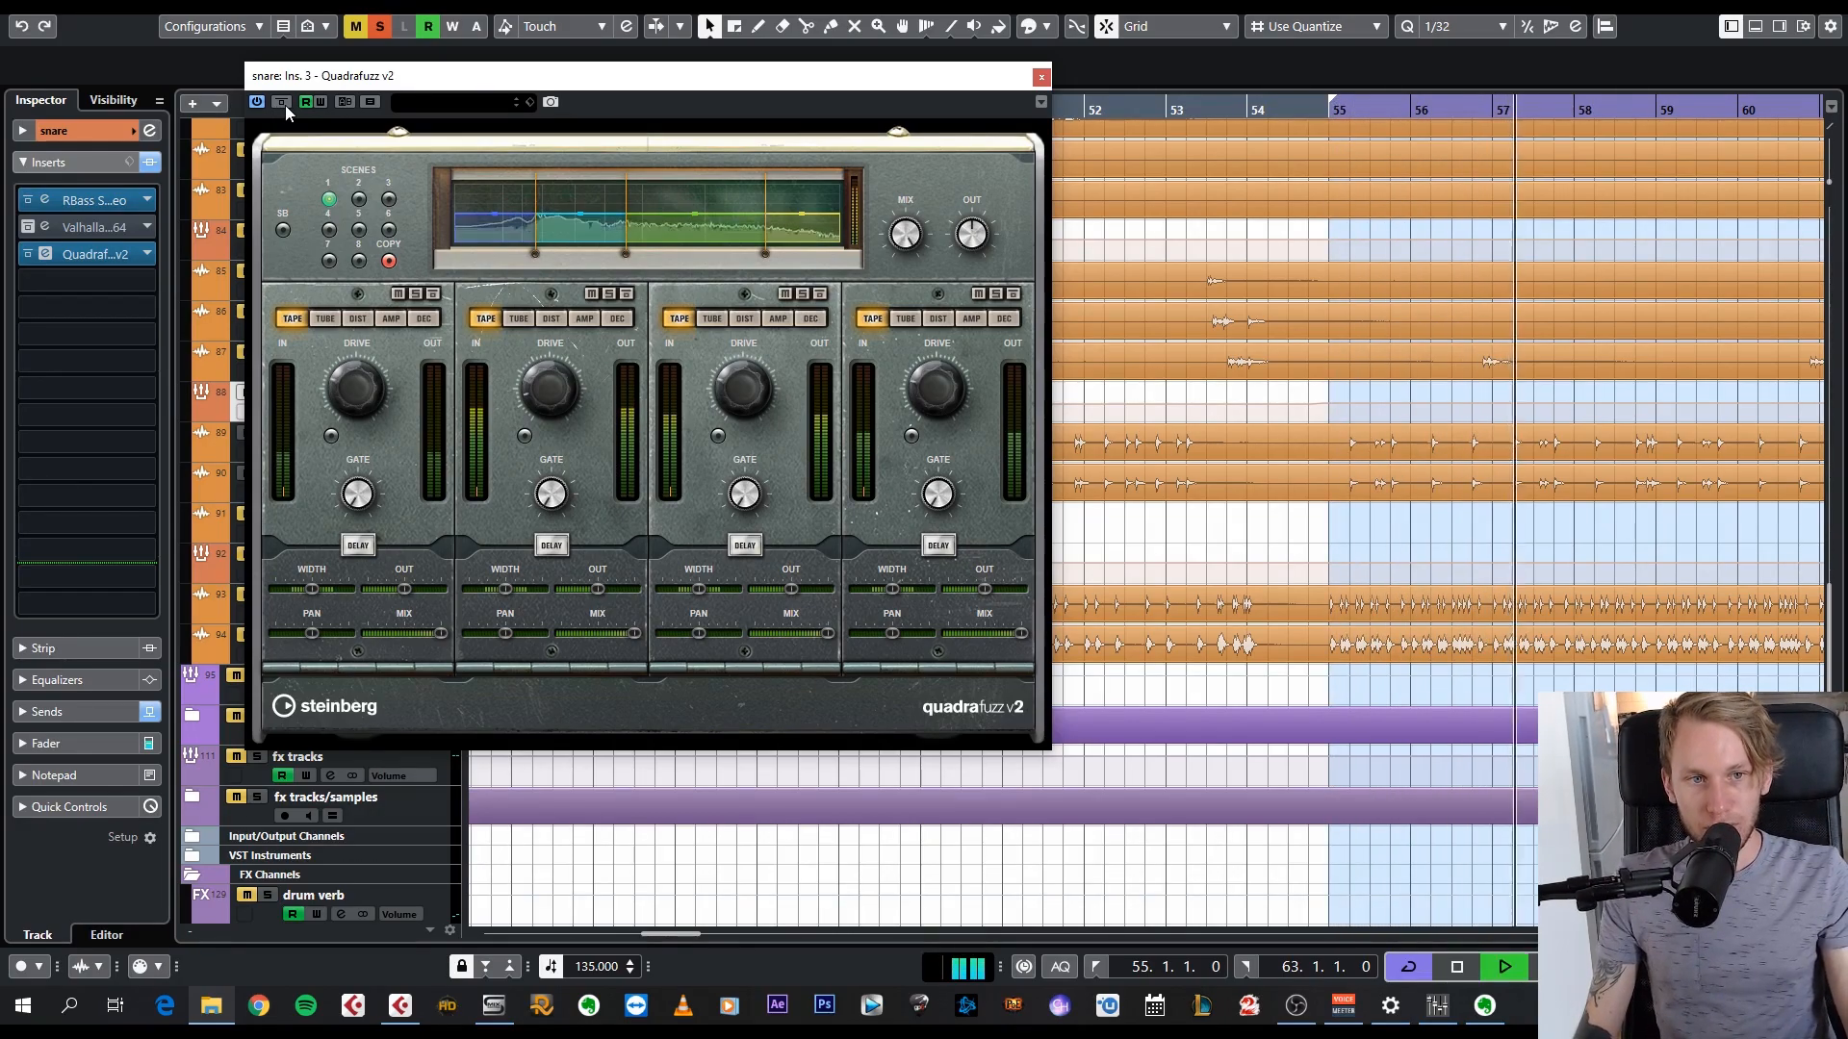
key("space")
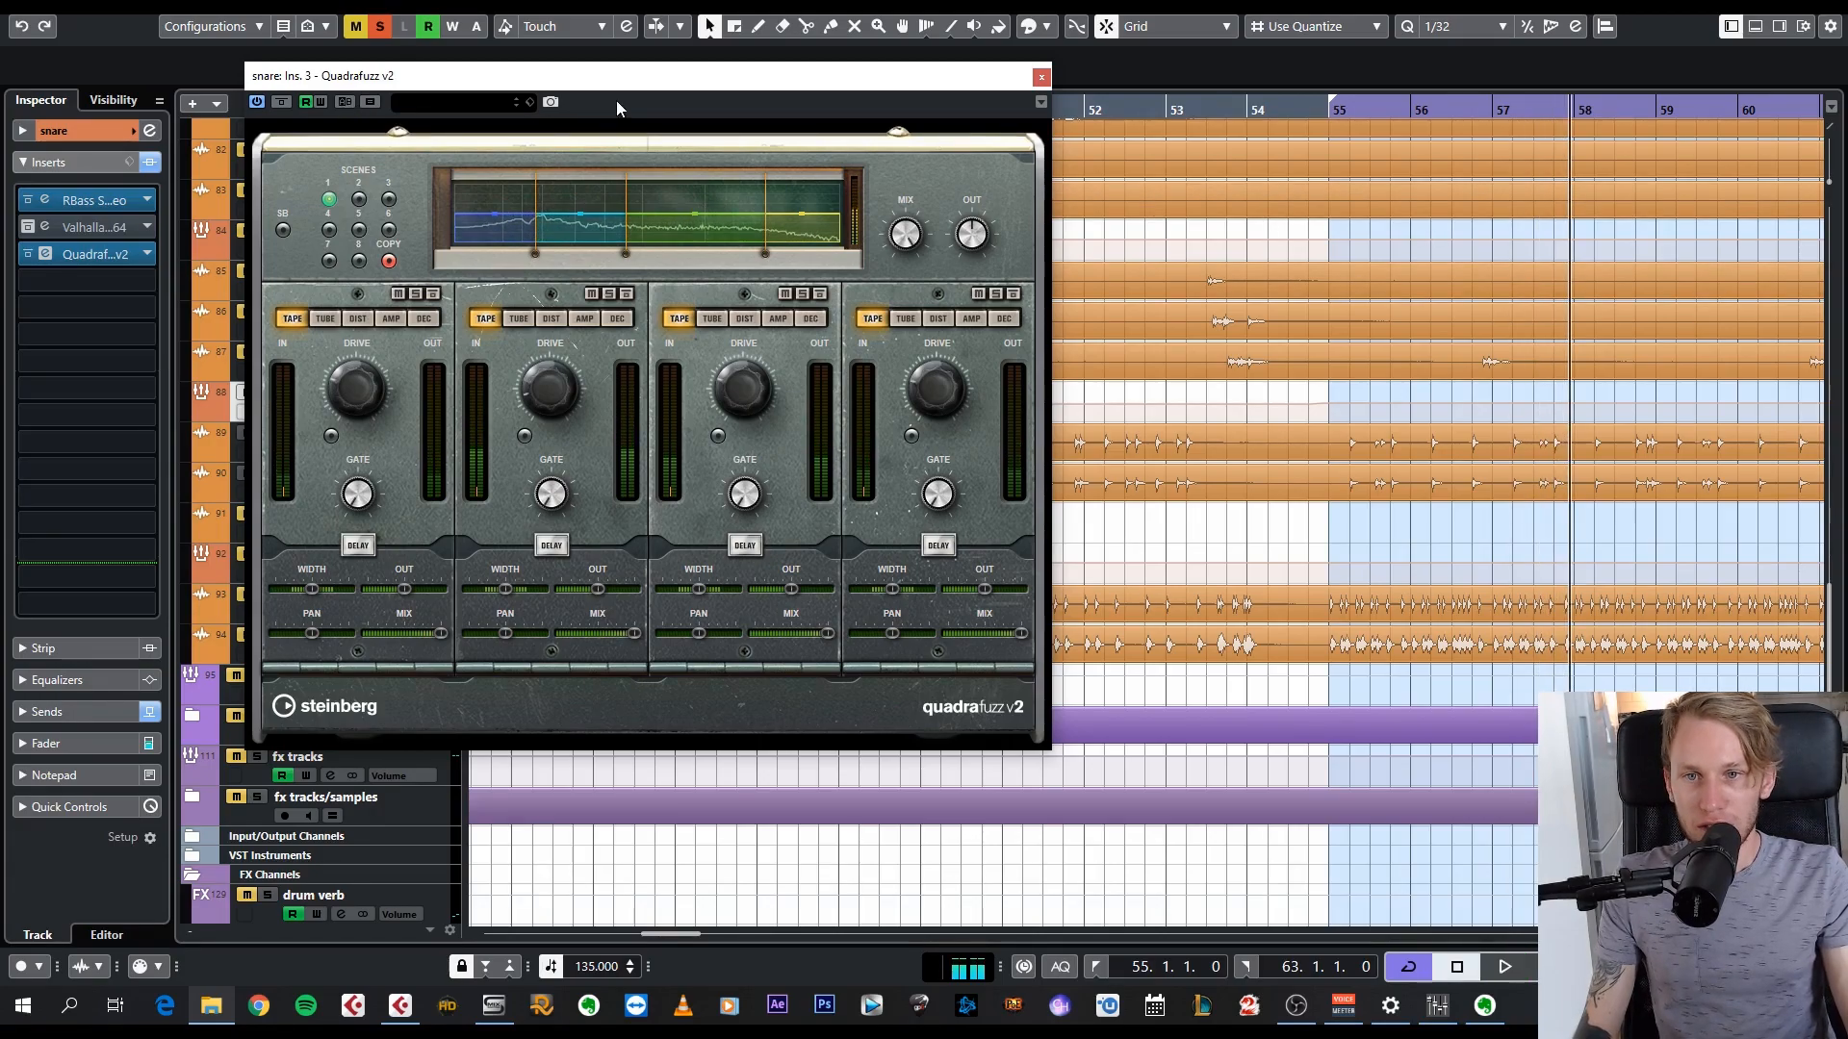
left_click_drag(634, 81, 862, 98)
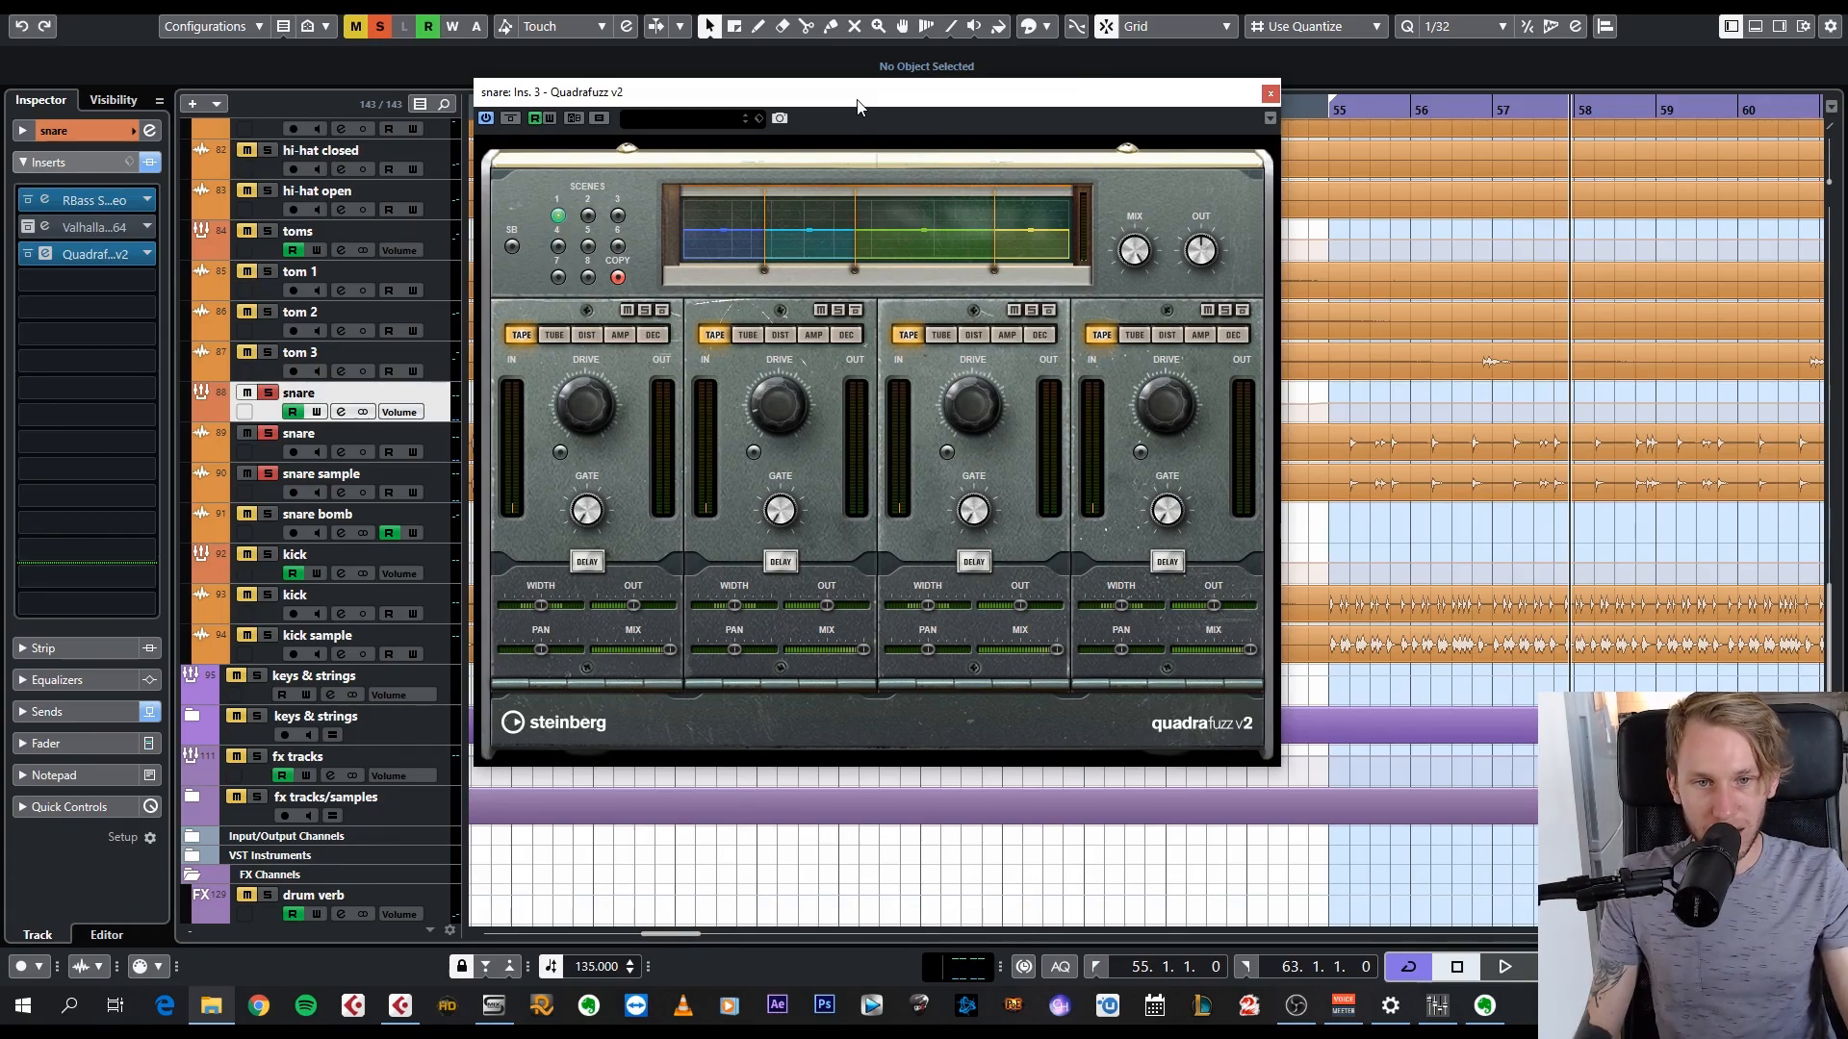
left_click_drag(859, 106, 731, 77)
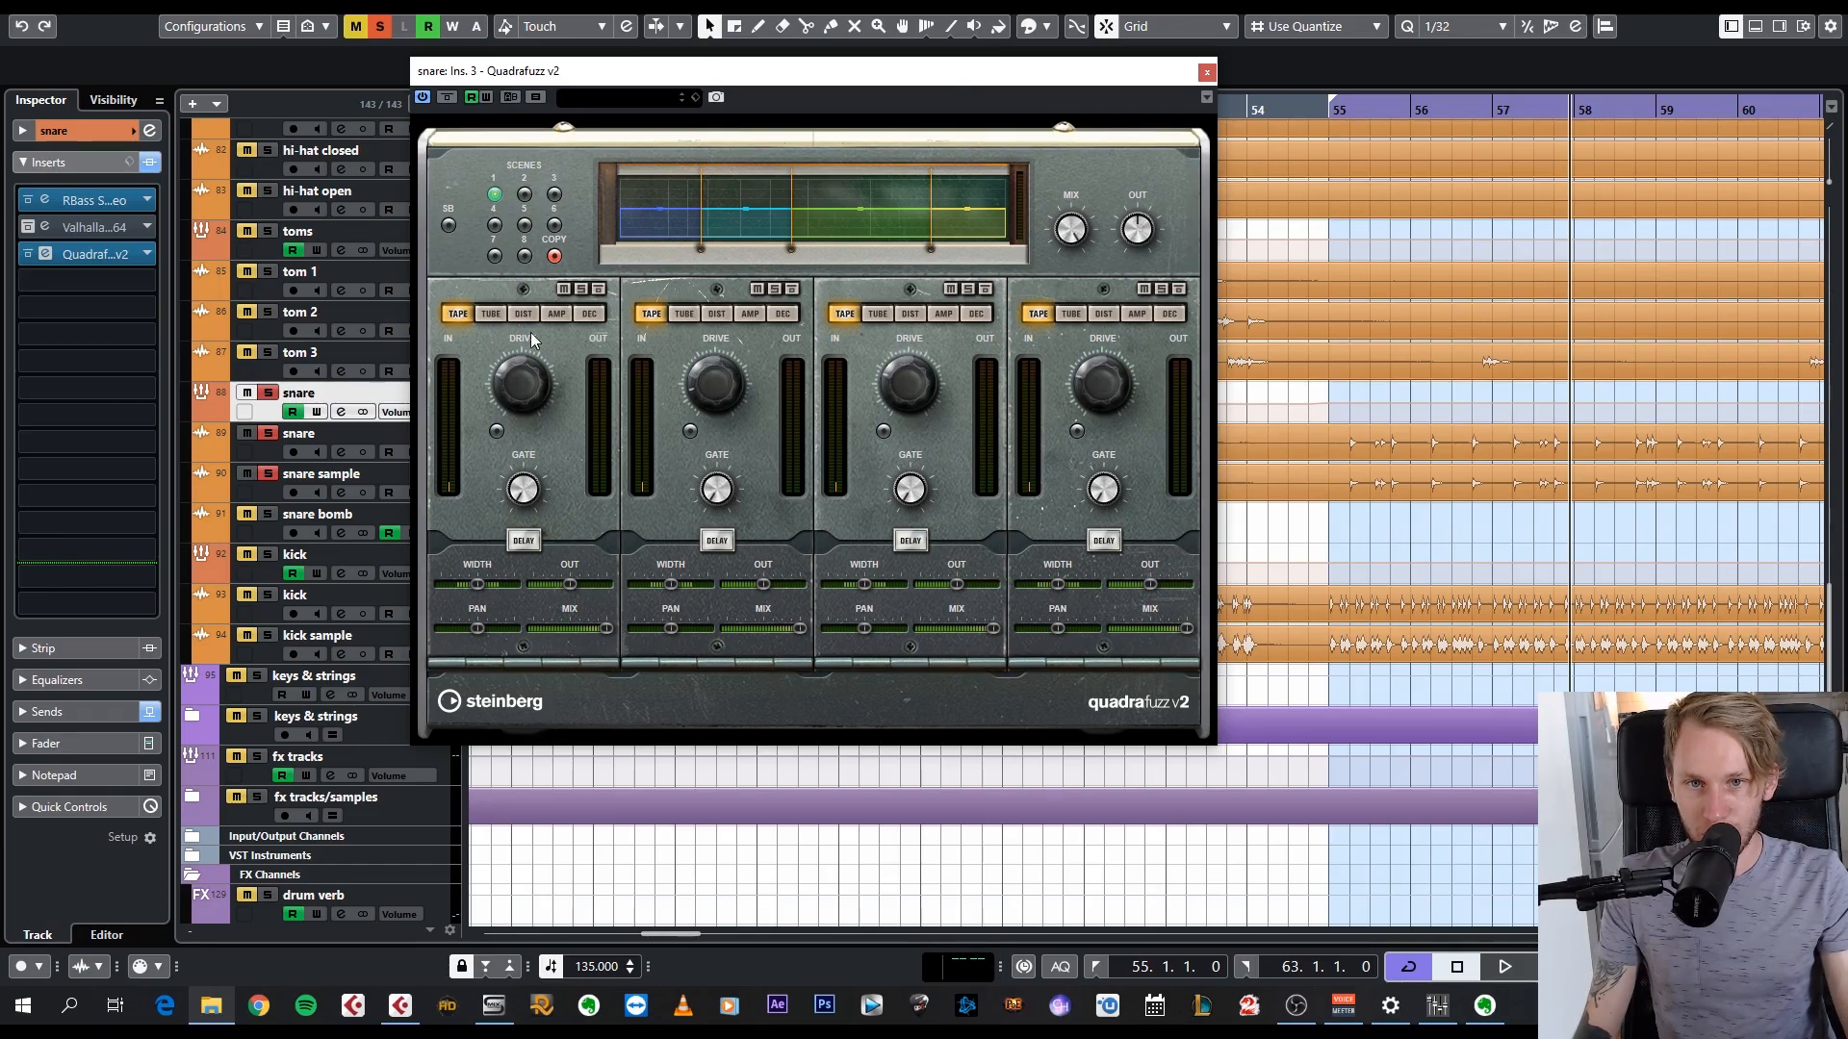
left_click_drag(796, 80, 863, 89)
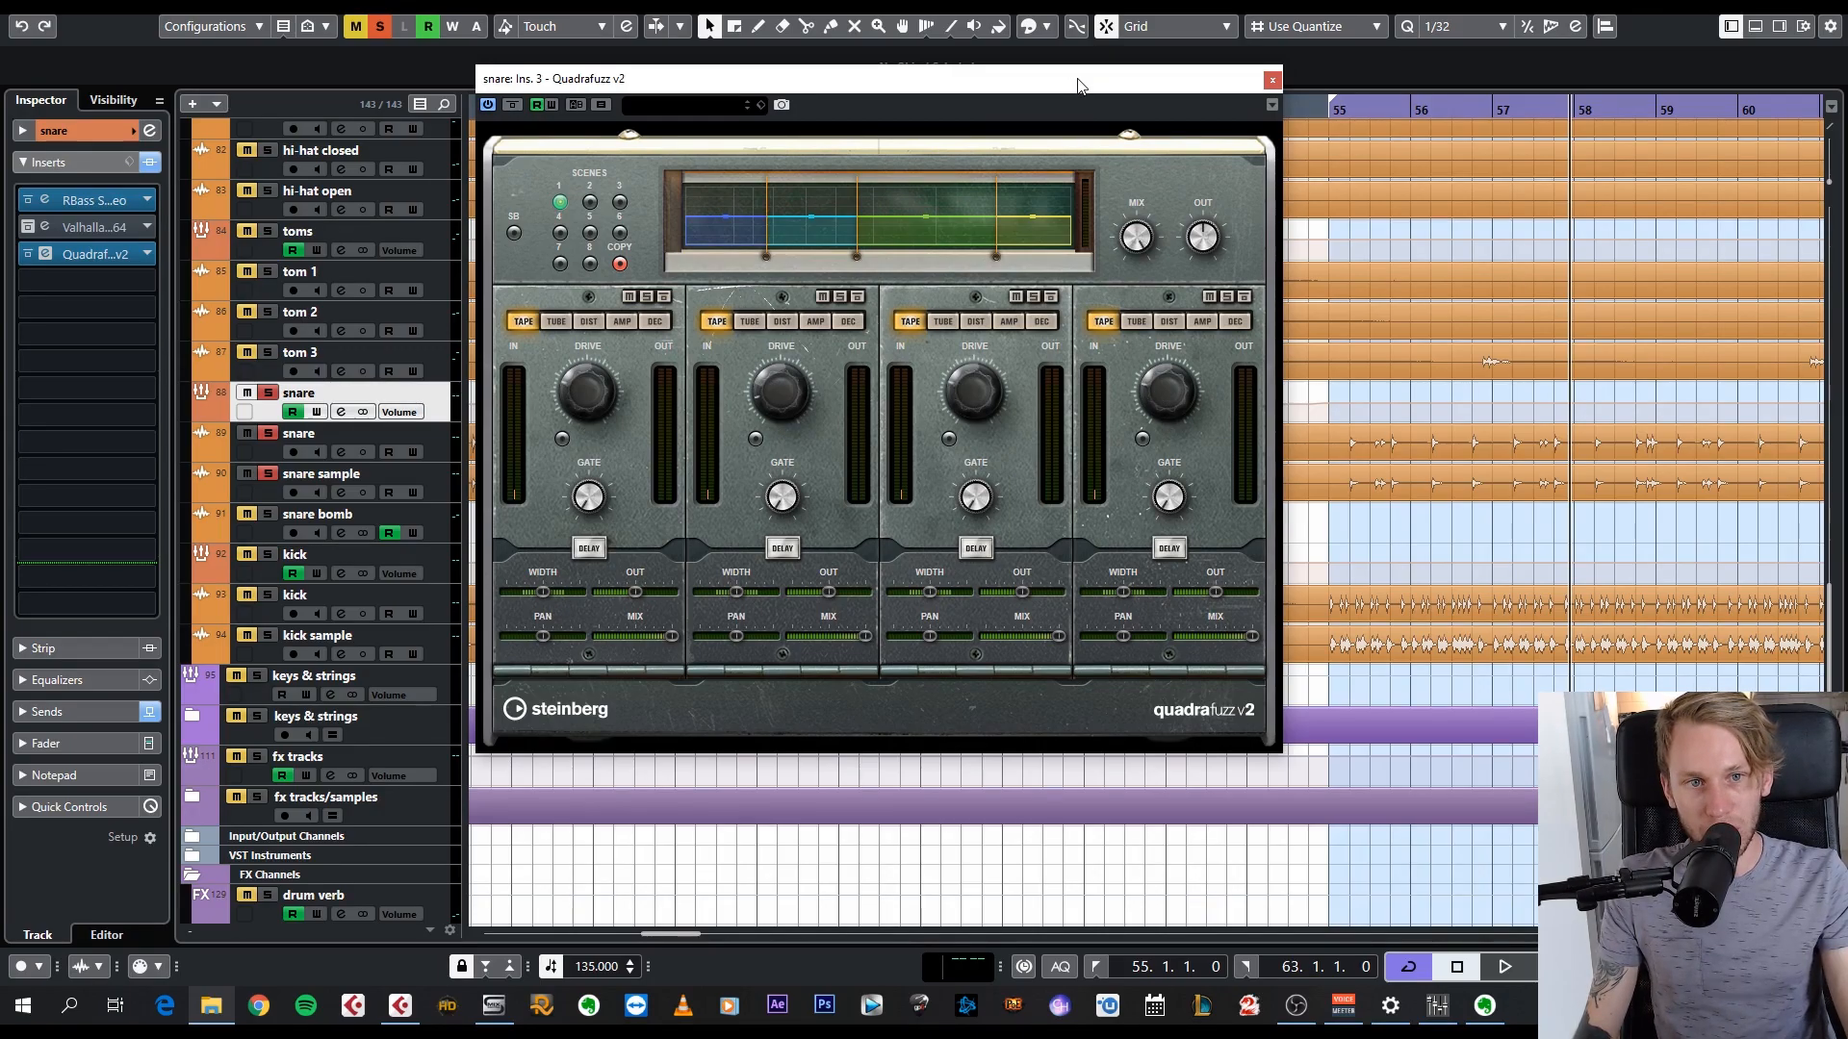
left_click_drag(1078, 84, 1095, 88)
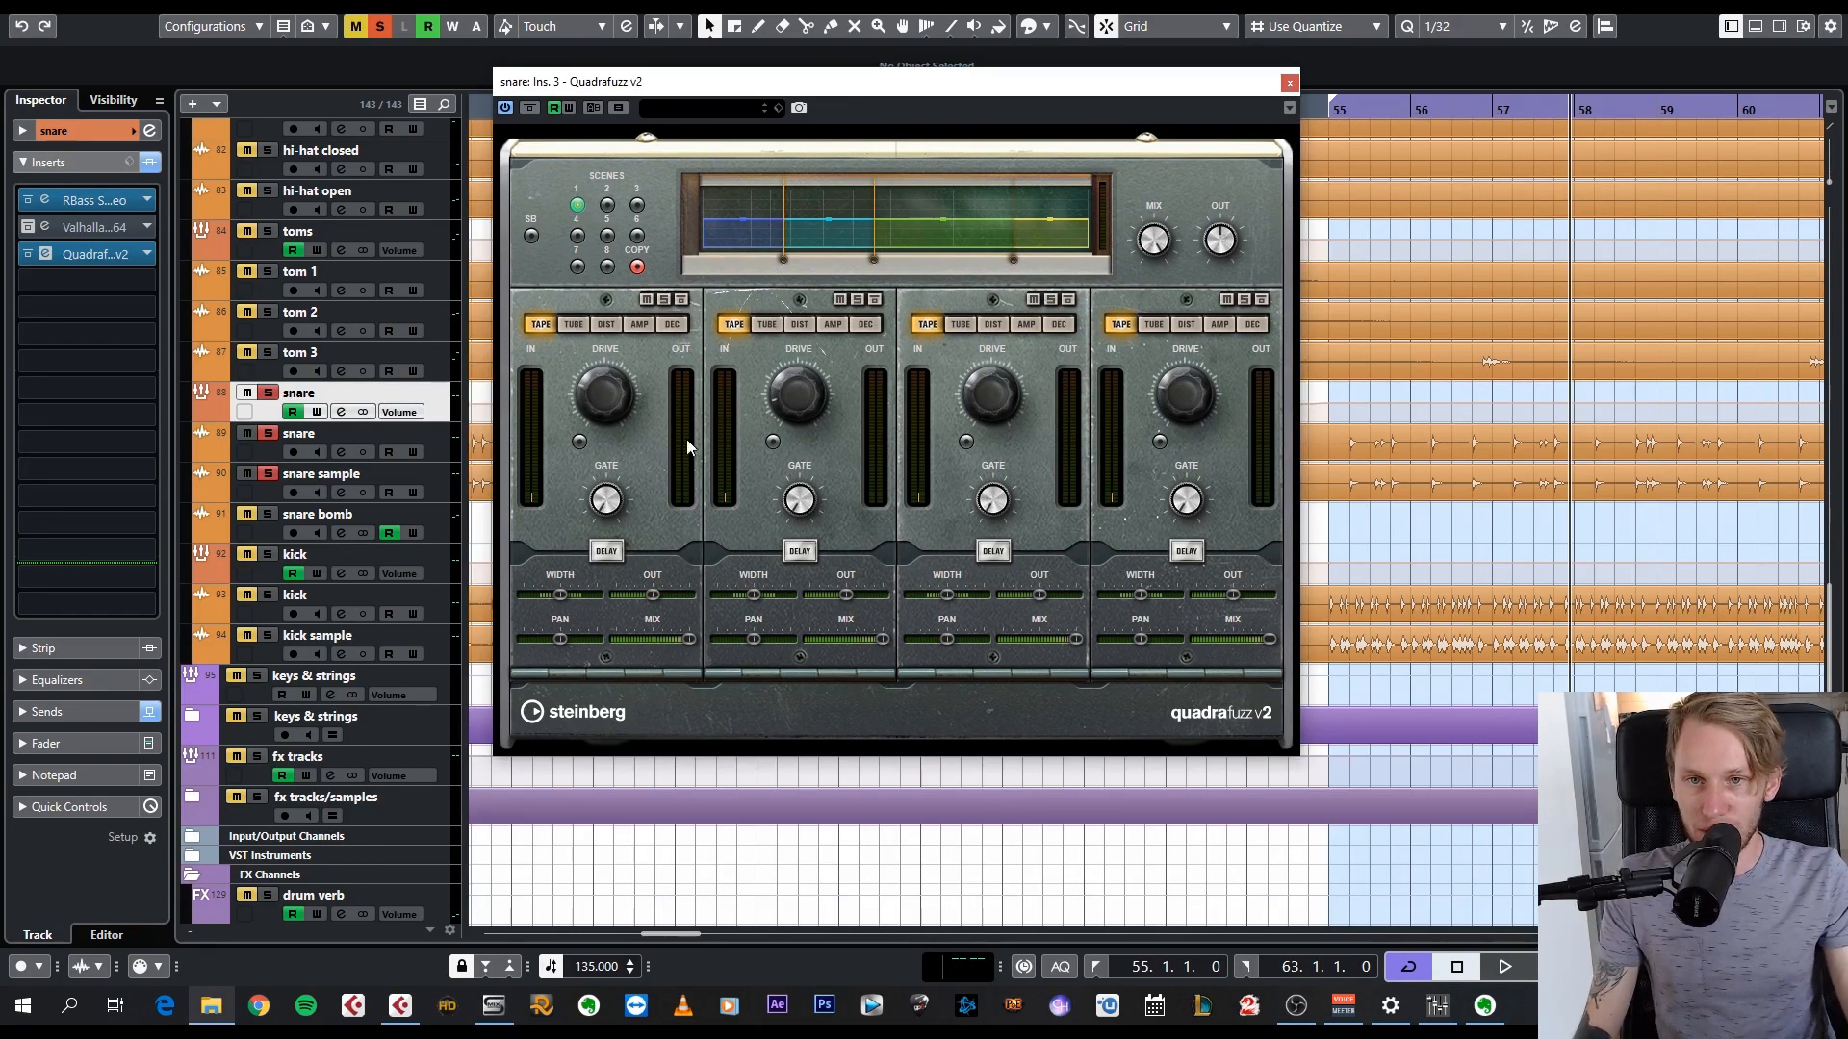
mouse_move(974, 412)
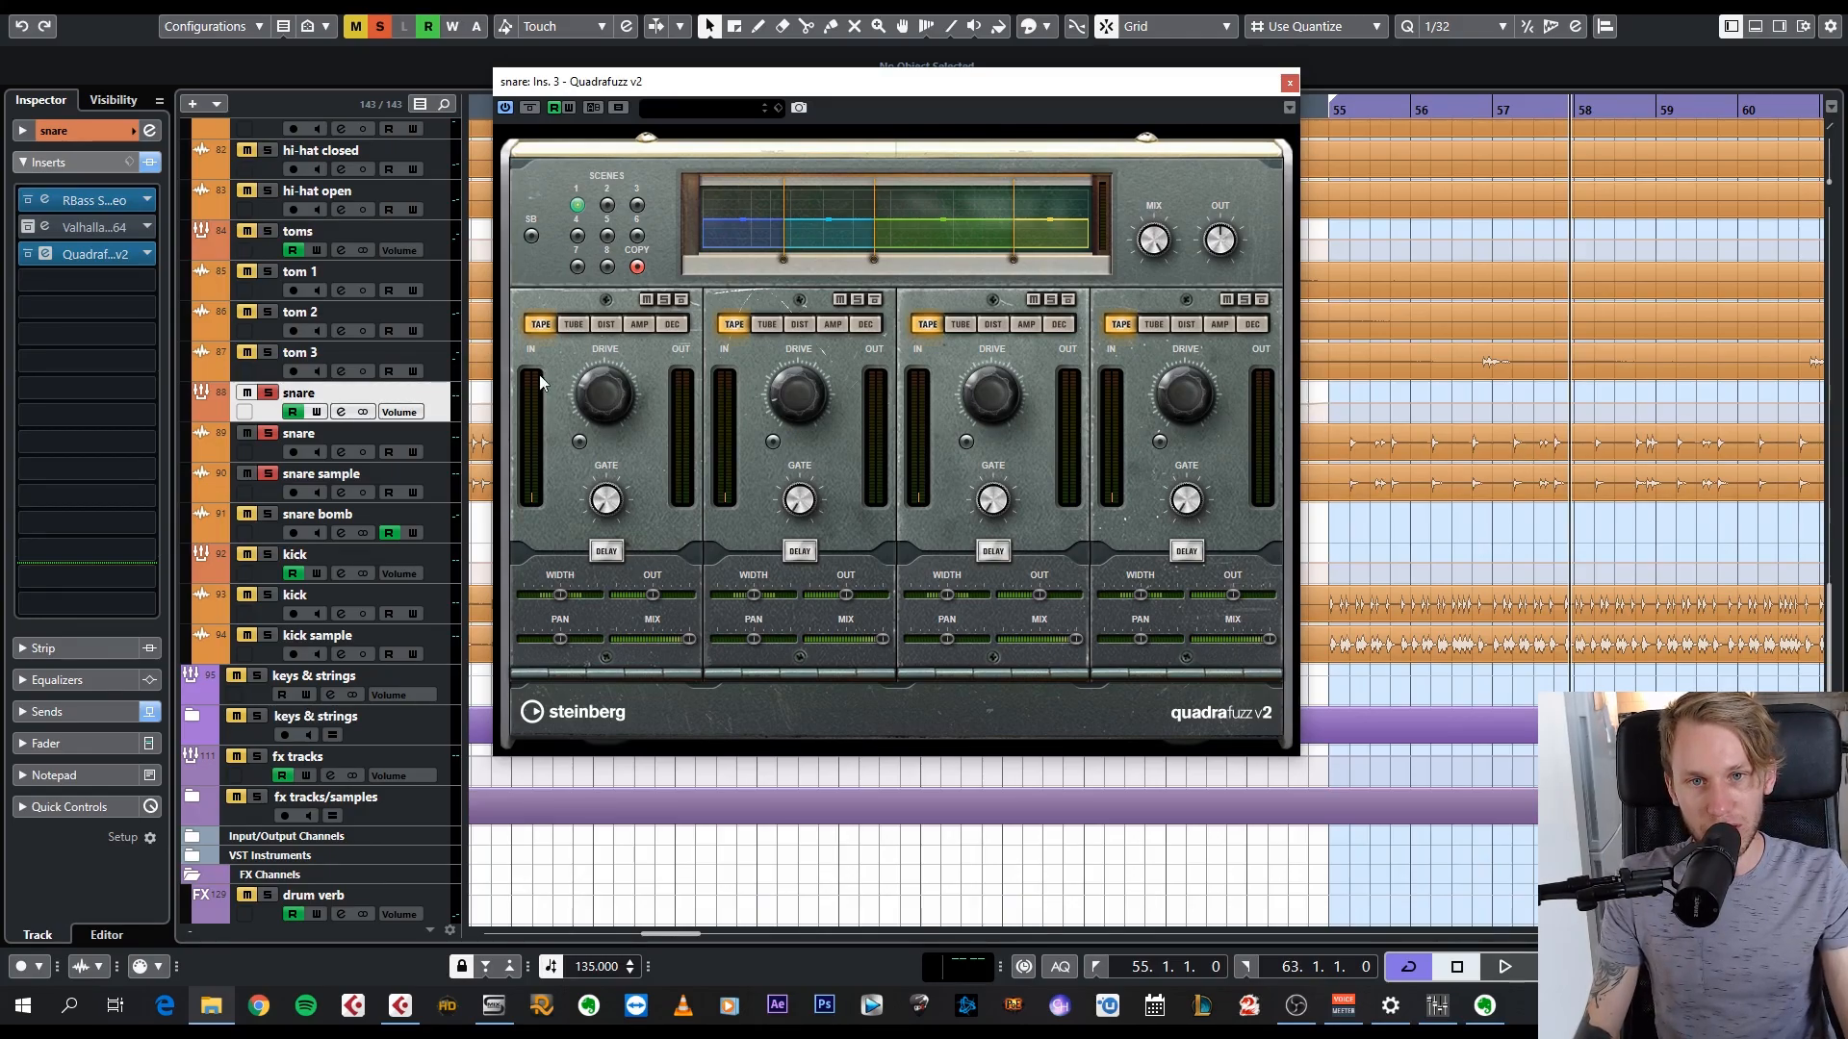
- Close the Quadrafuzz editor, and re-enable and open the snare group's ValhallaVintageVerb insert
left_click(1288, 84)
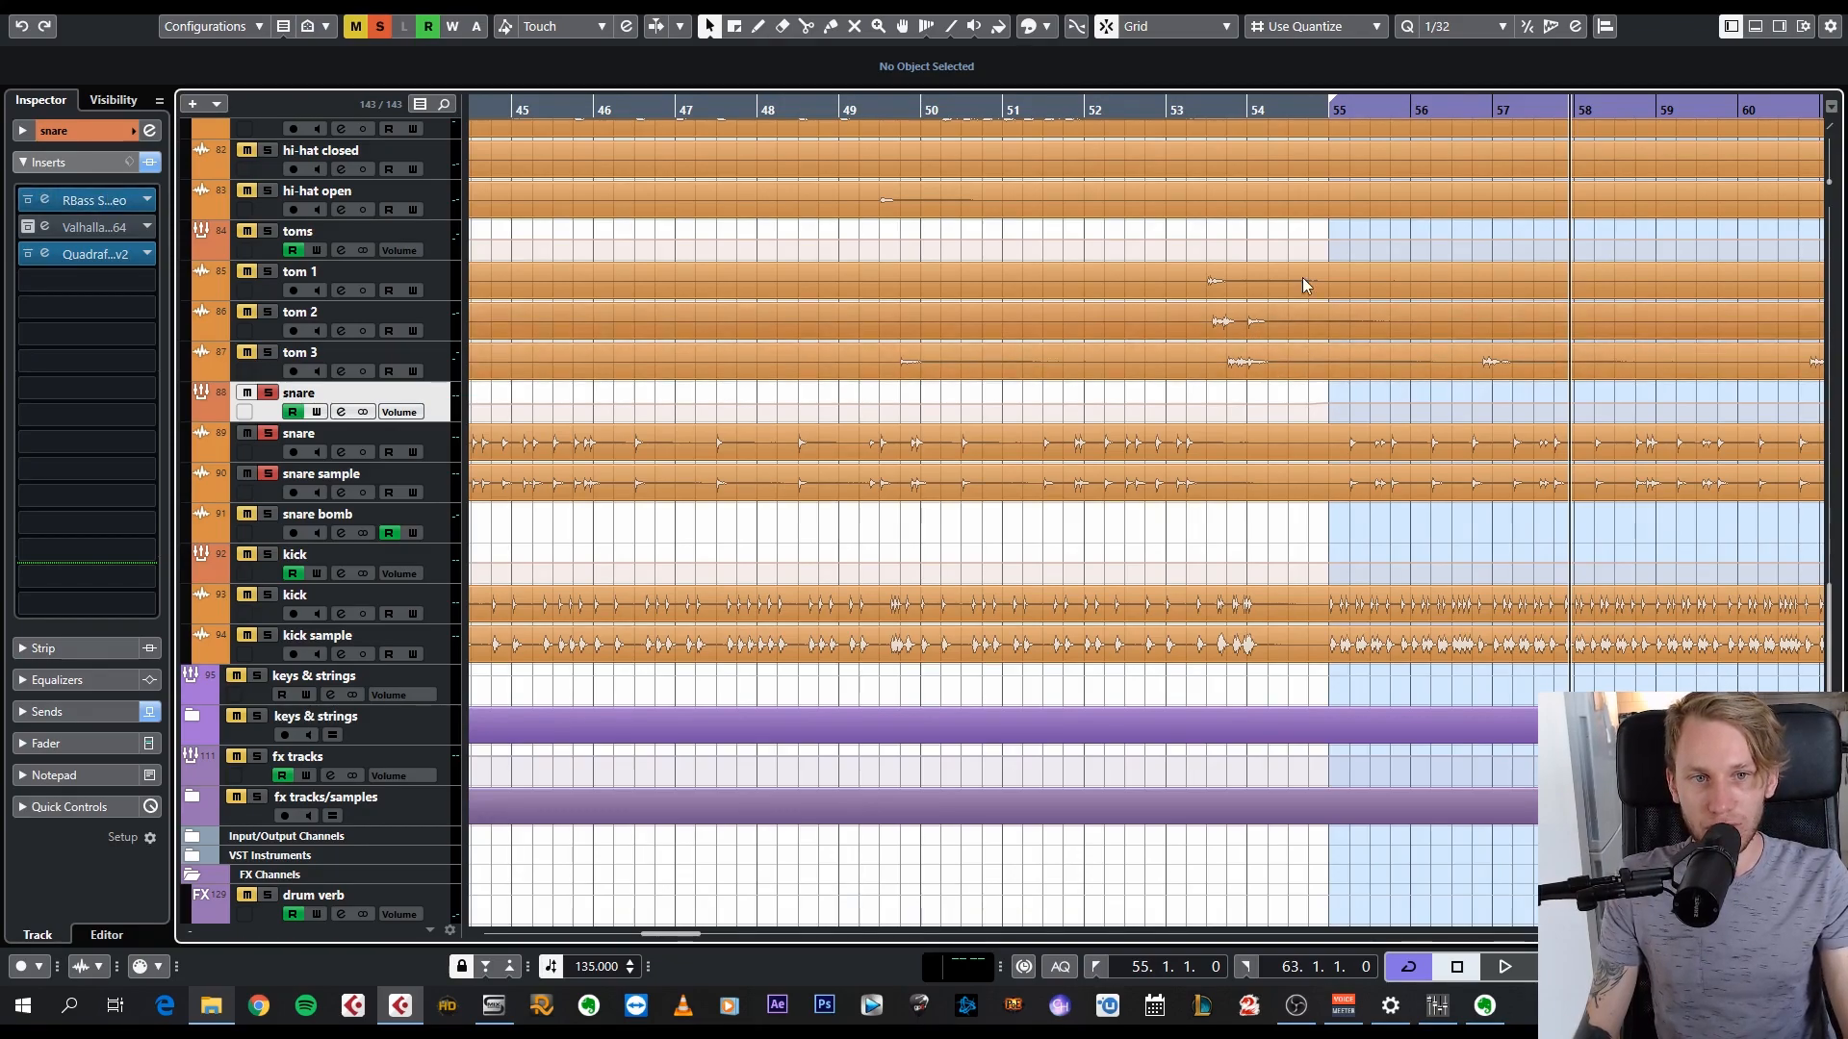
key("KP_1")
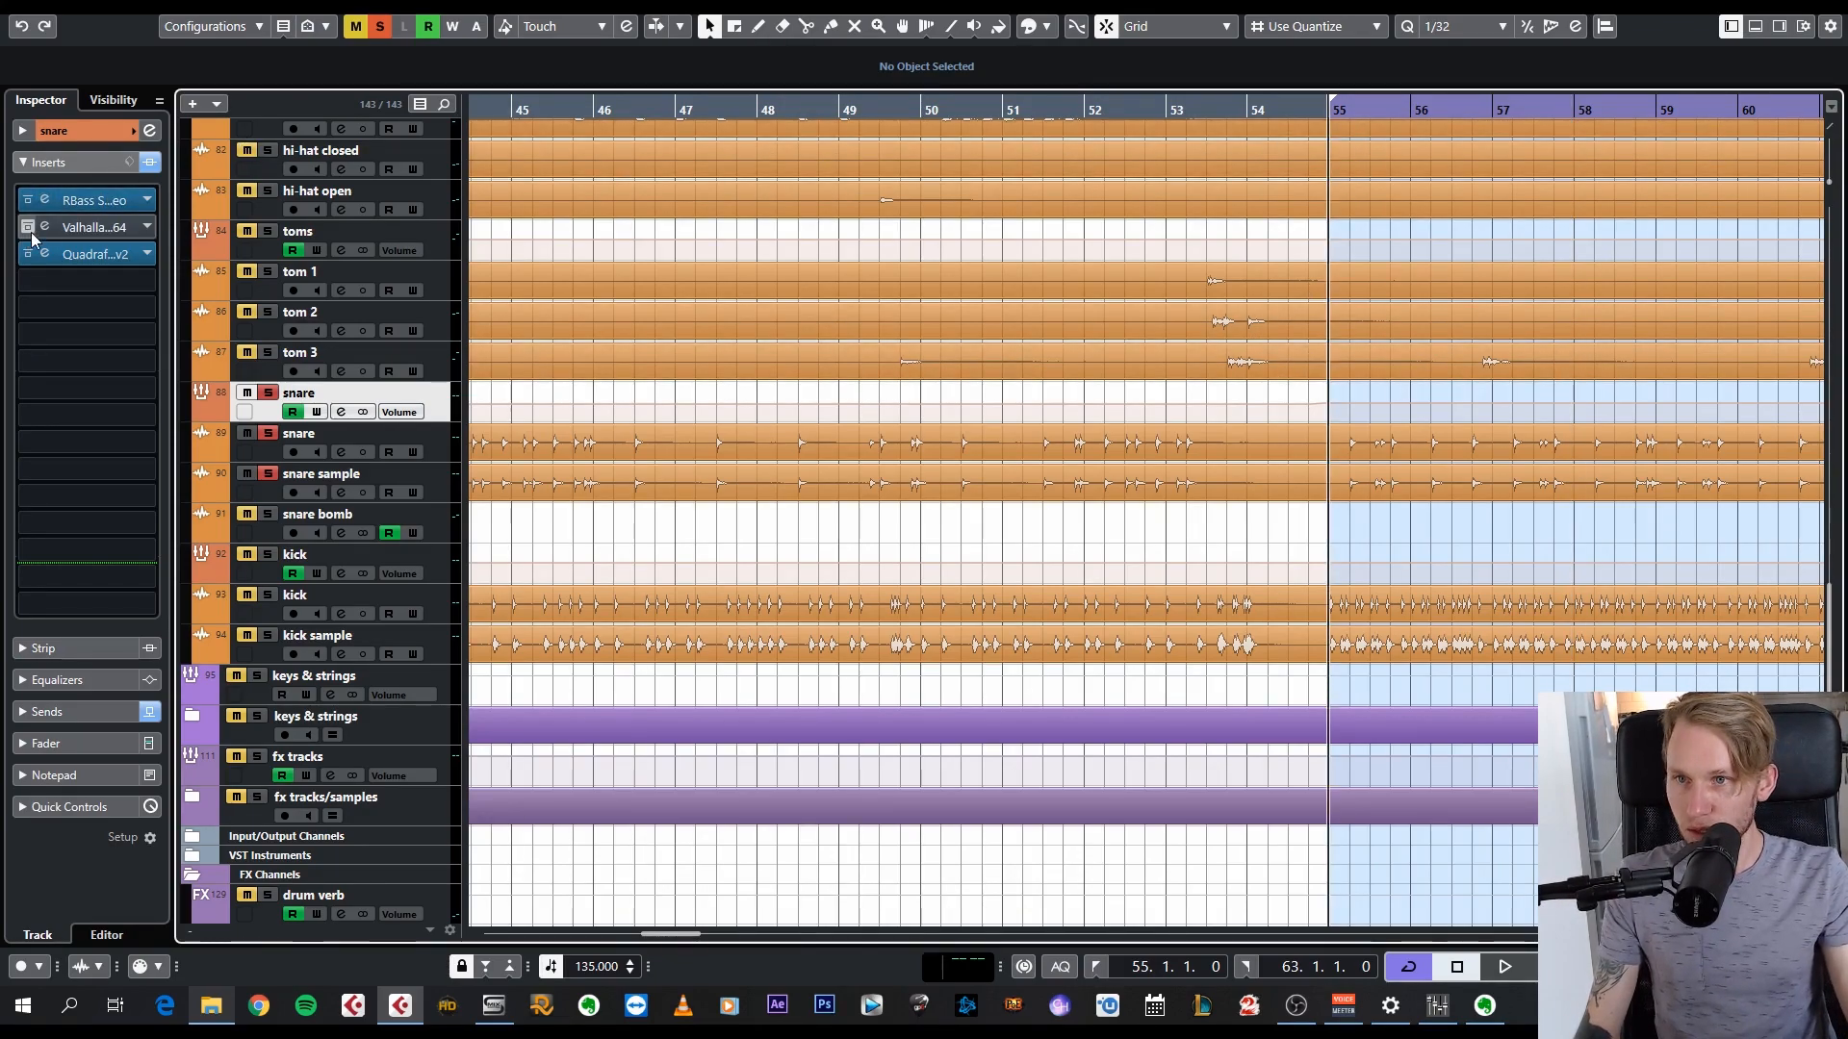
scroll(1383, 473, "down", 4)
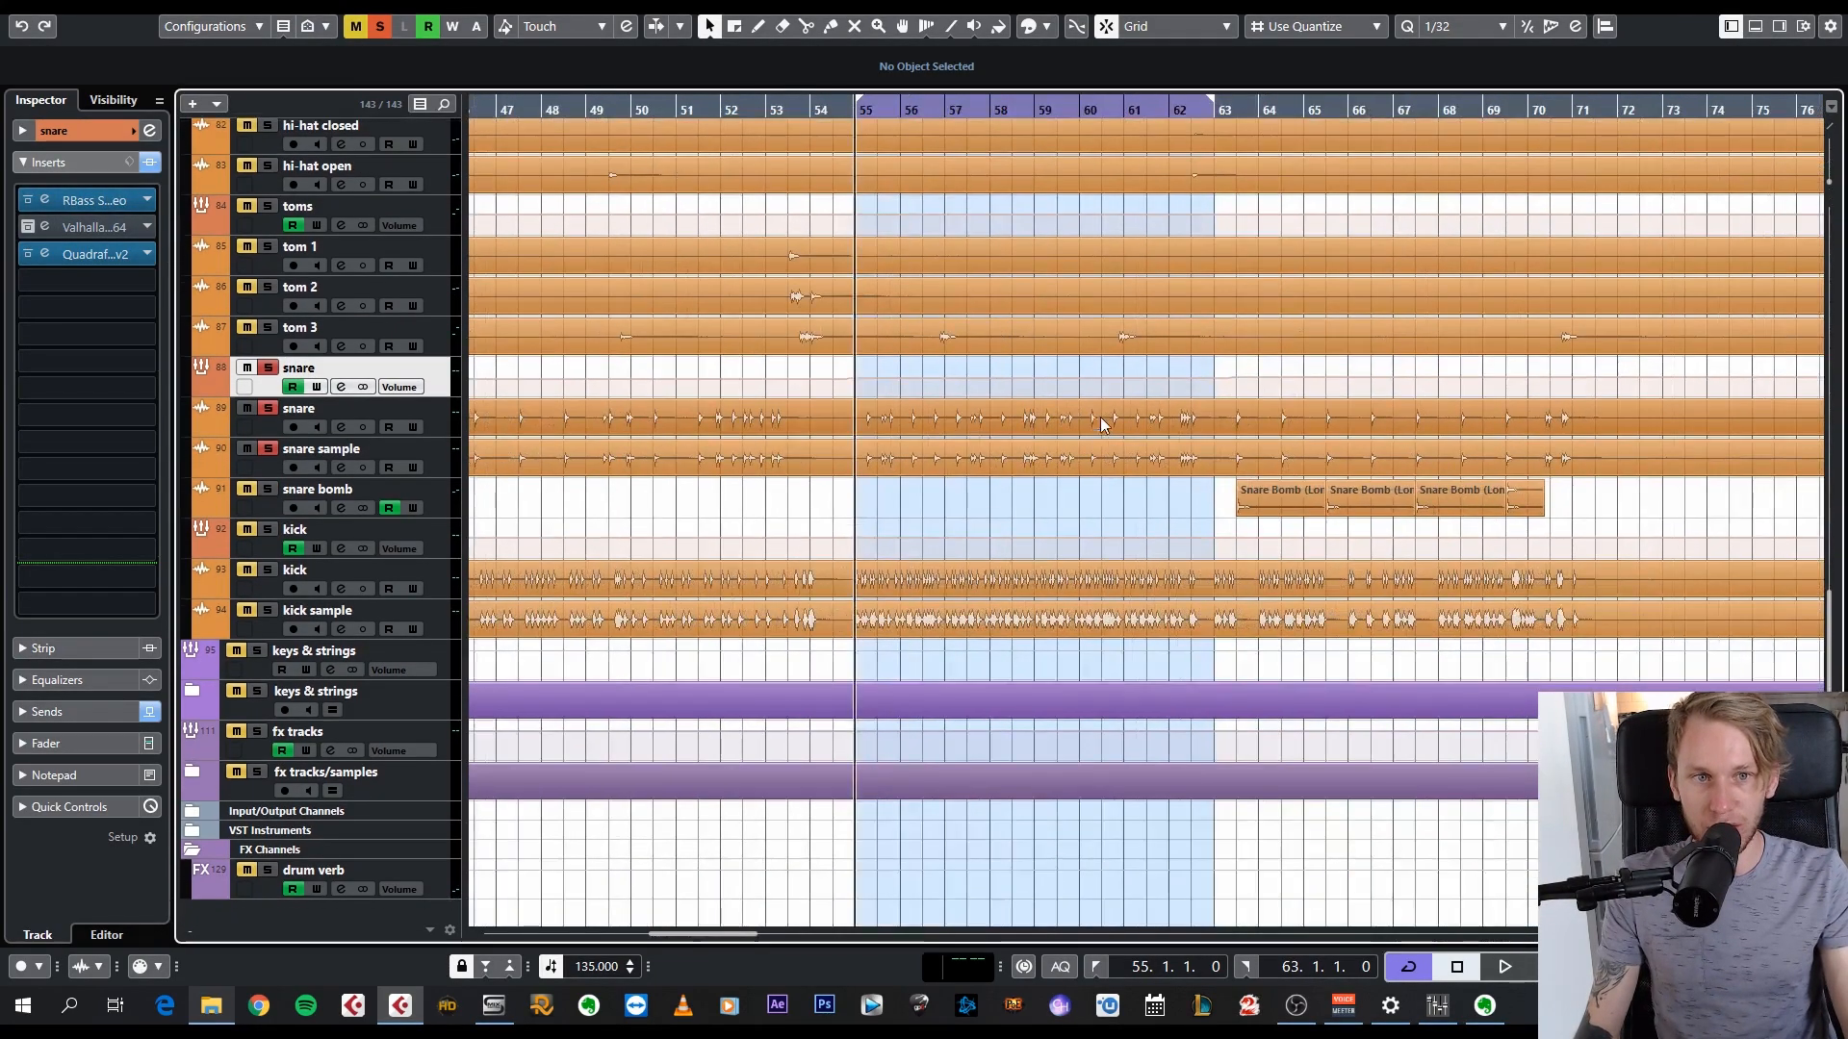
scroll(1105, 364, "up", 4)
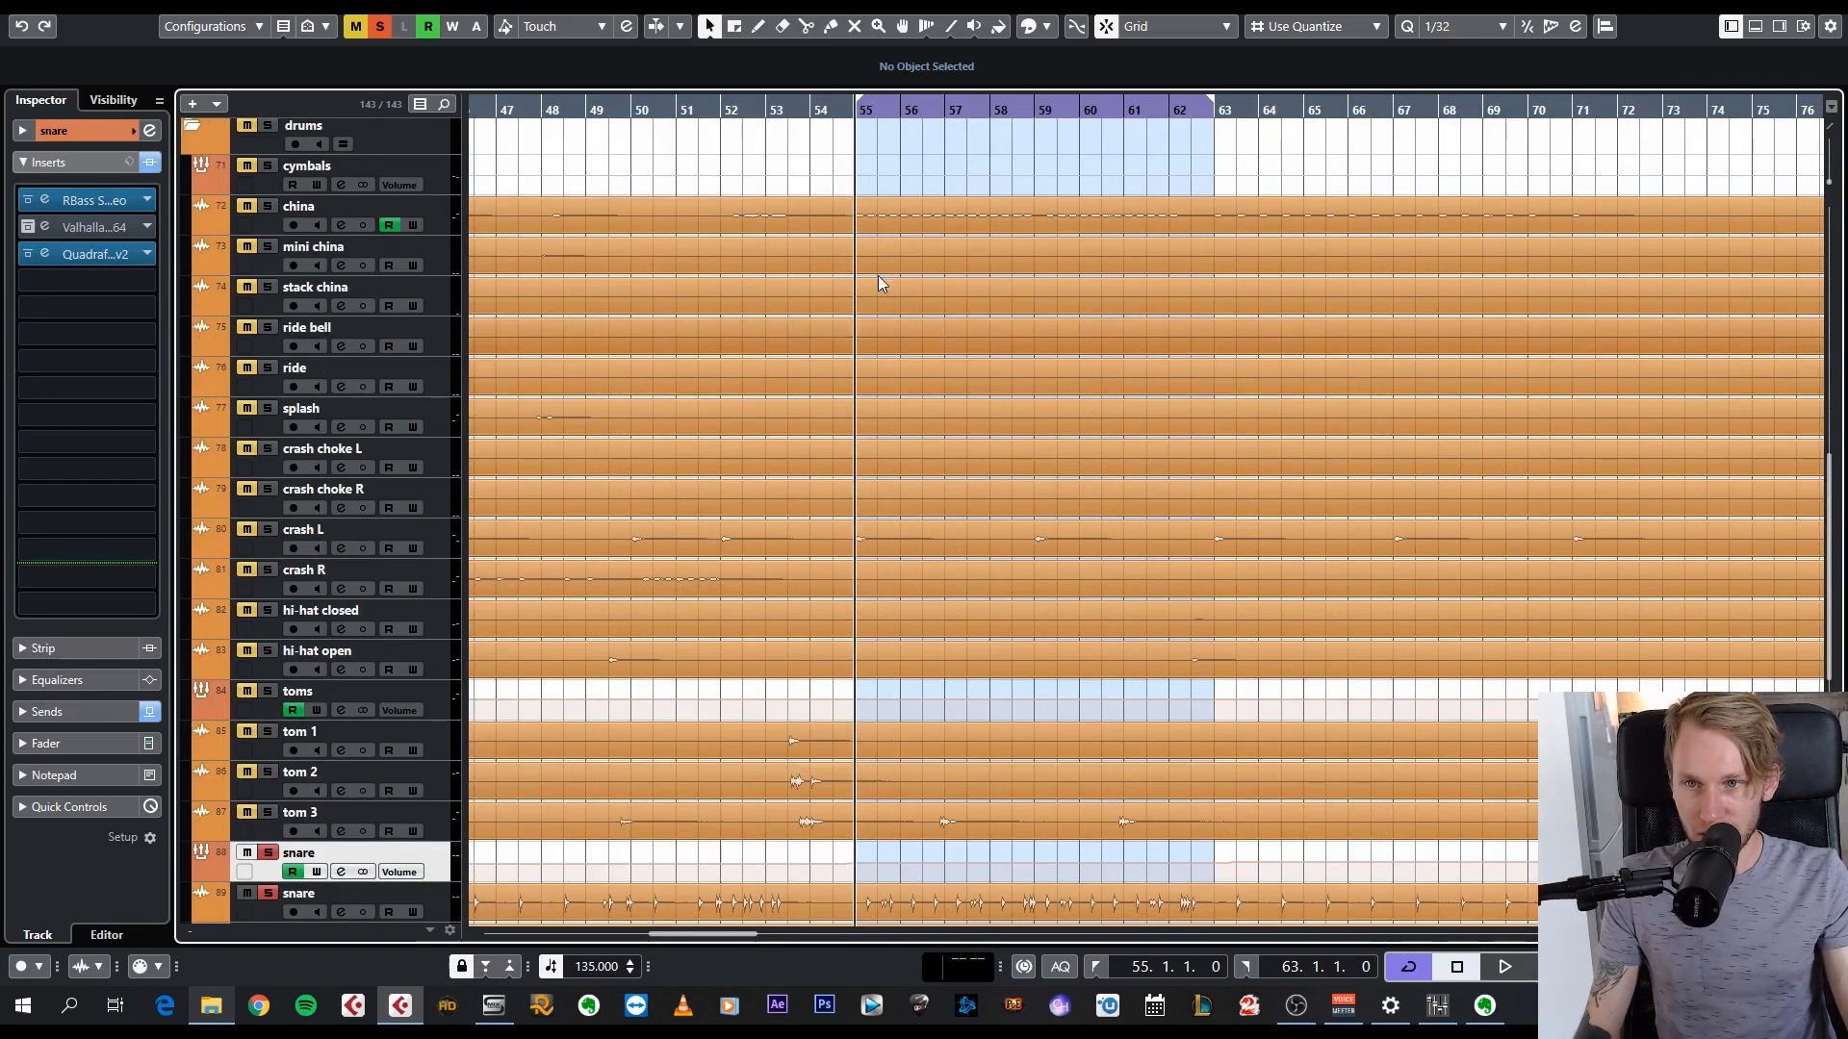
scroll(1235, 446, "down", 4)
scroll(643, 394, "up", 2)
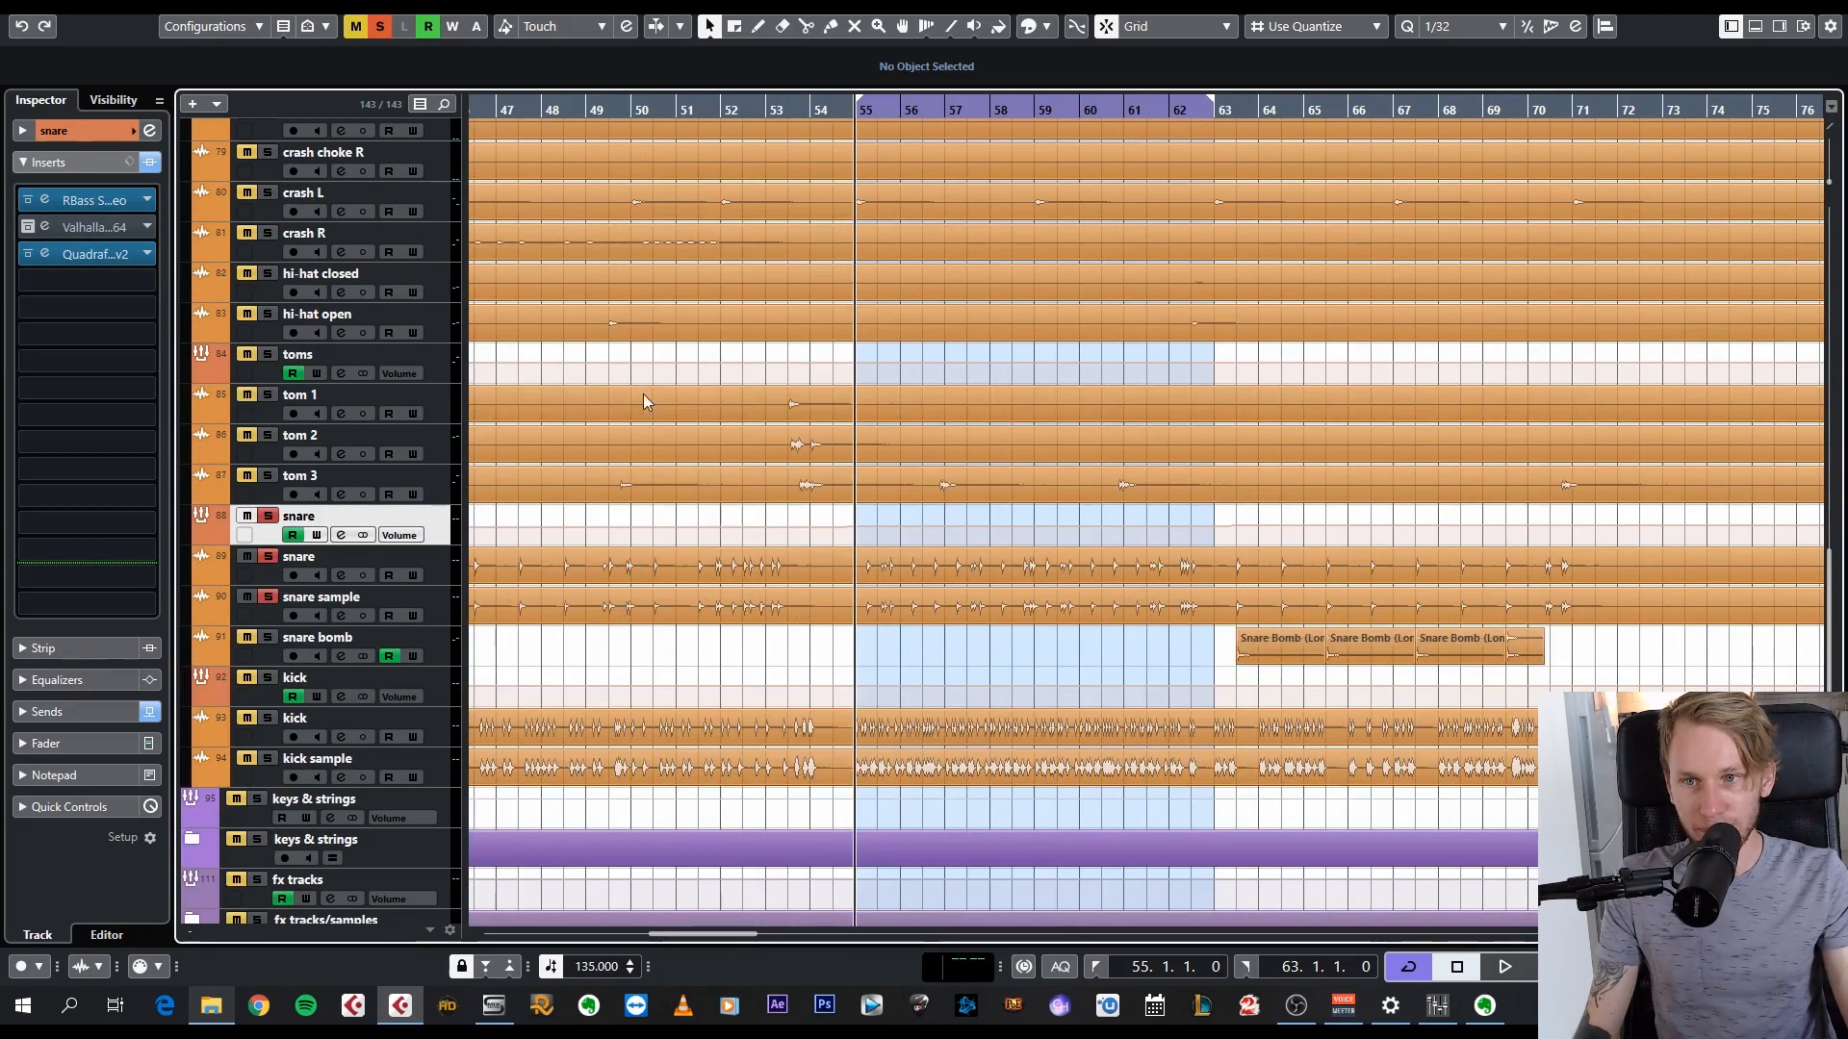
left_click(27, 227)
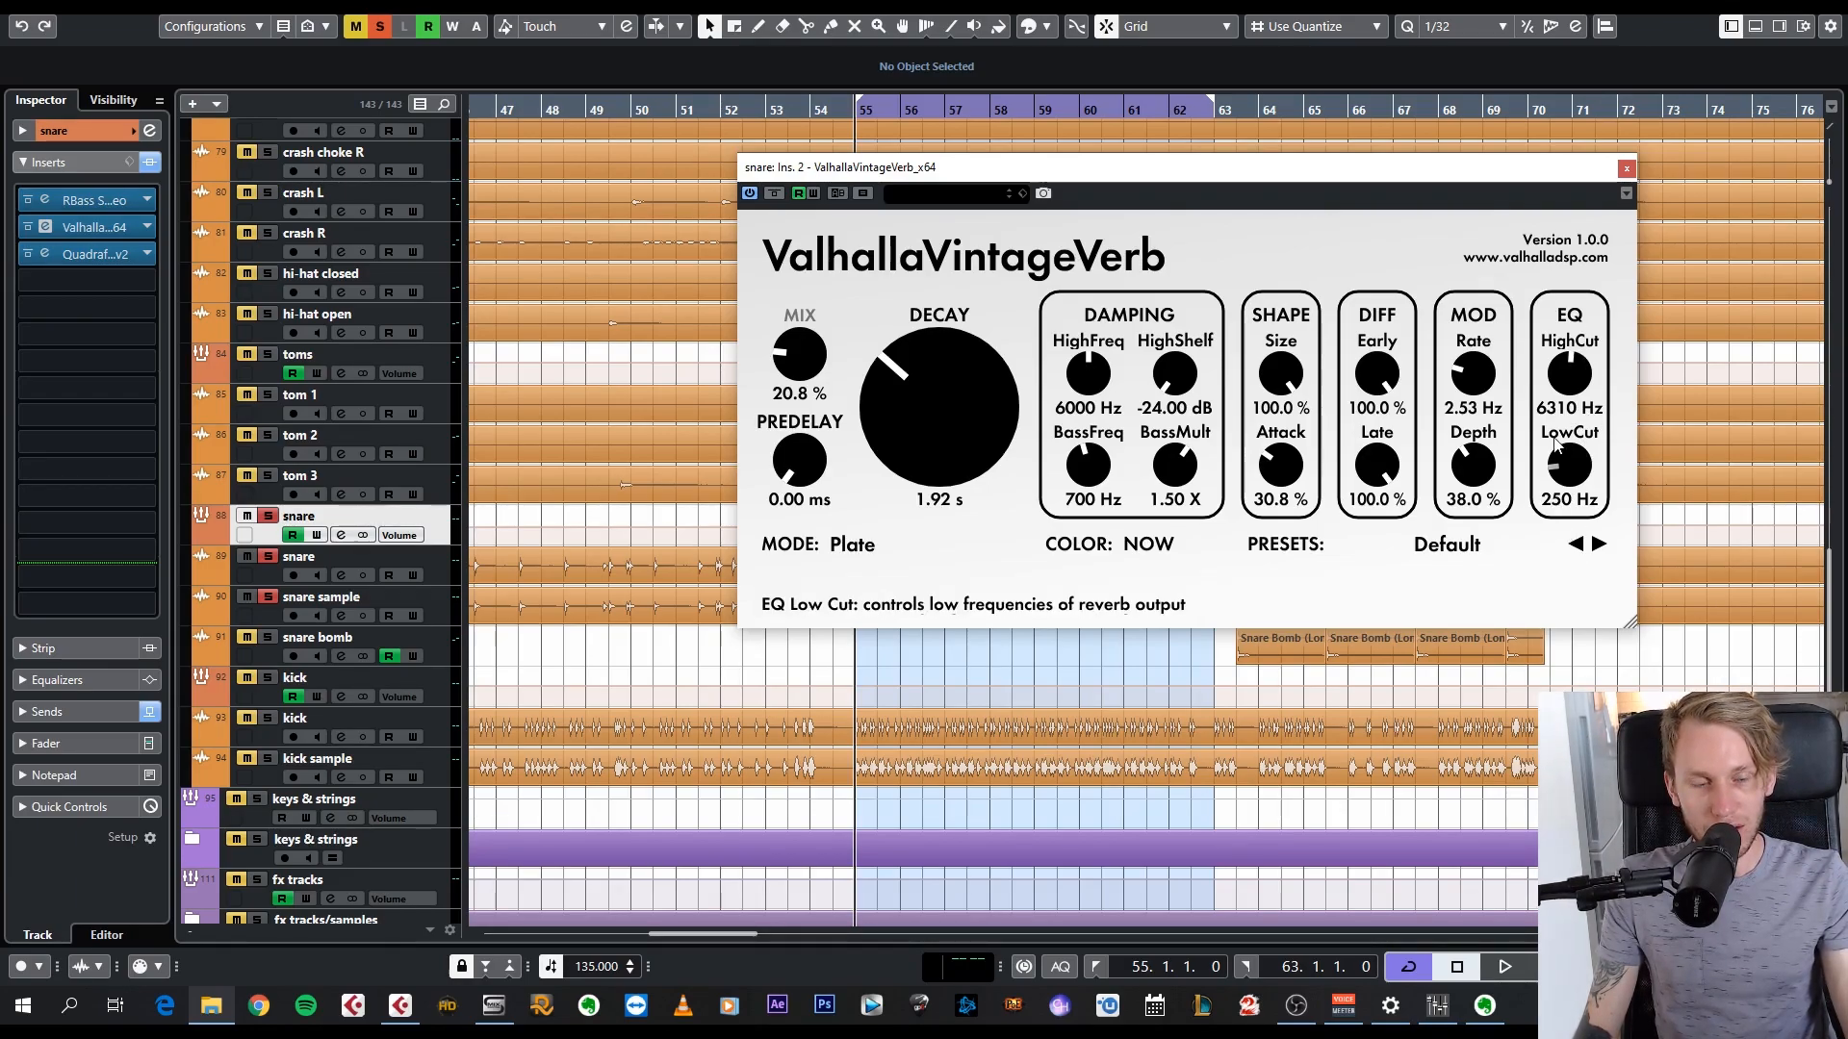
left_click_drag(1294, 172, 1144, 154)
left_click_drag(886, 147, 1219, 174)
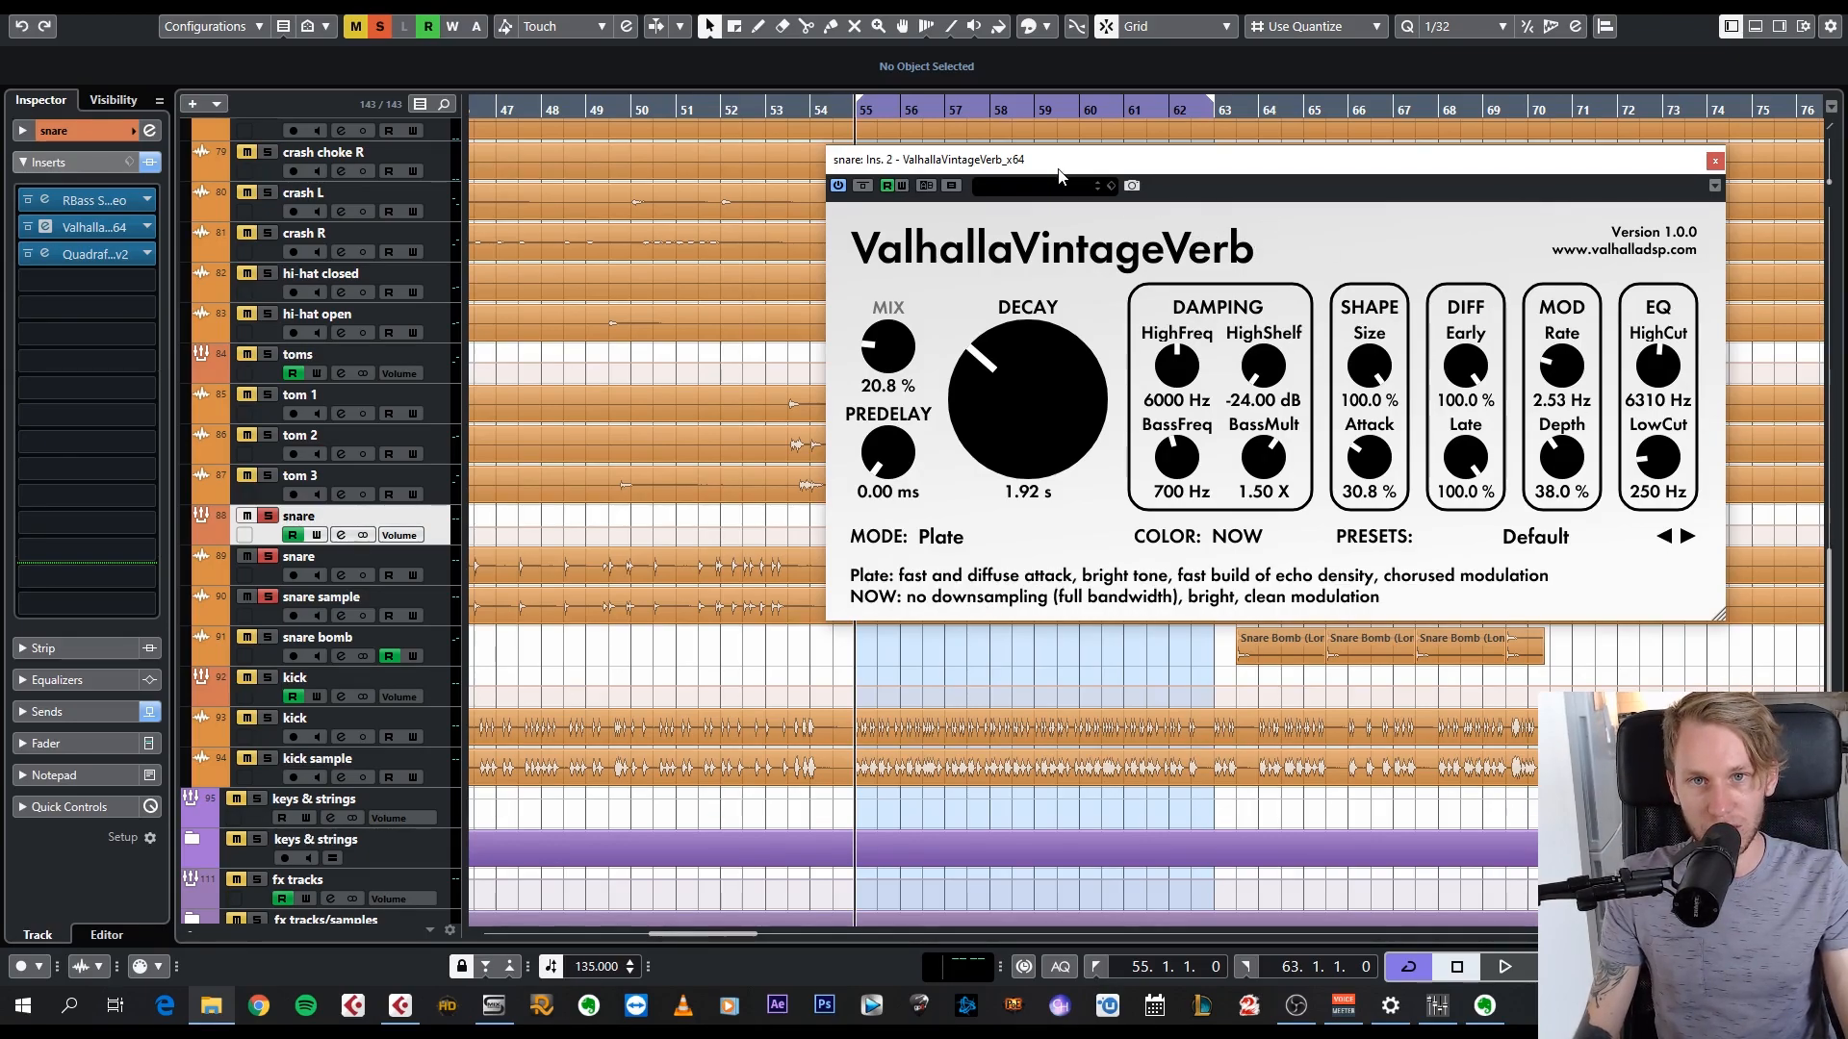
- Move the ValhallaVintageVerb editor clear of the snare tracks, bypass the reverb and play the loop from bar 55
left_click_drag(1058, 169, 1002, 160)
left_click_drag(816, 160, 1048, 173)
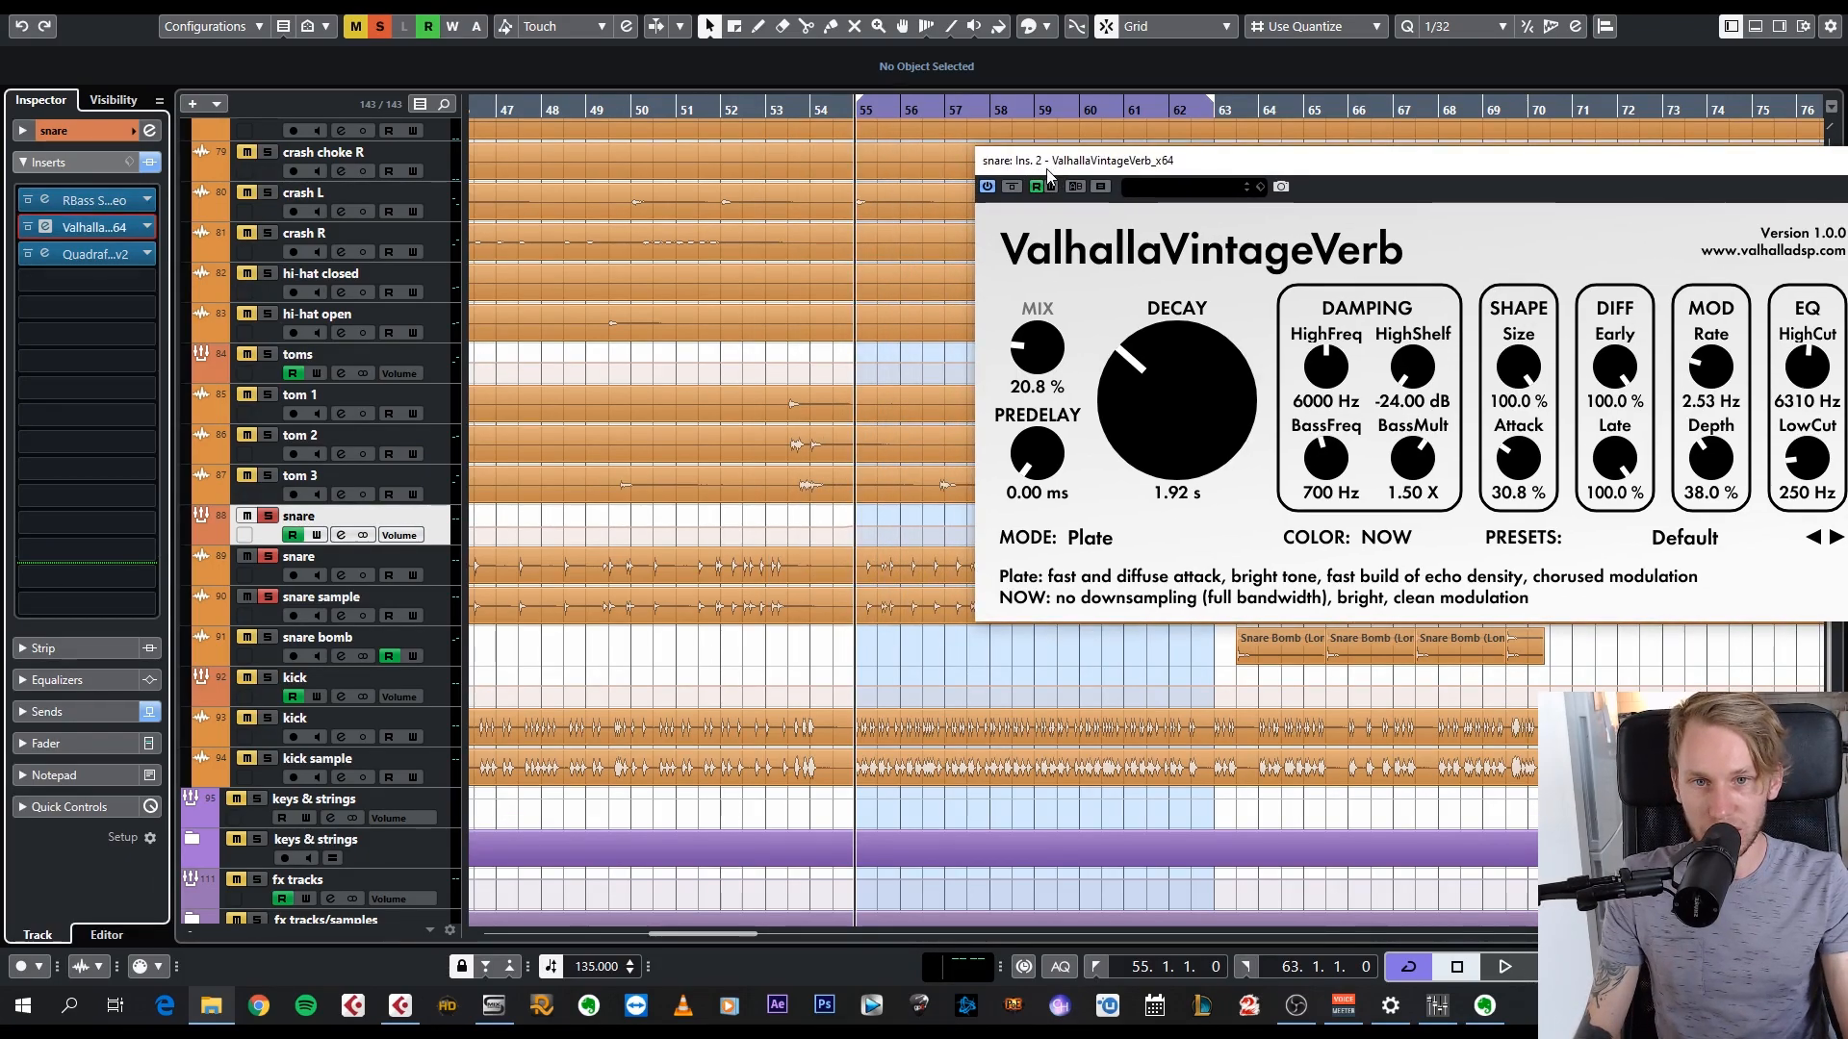
left_click_drag(1352, 176, 1024, 129)
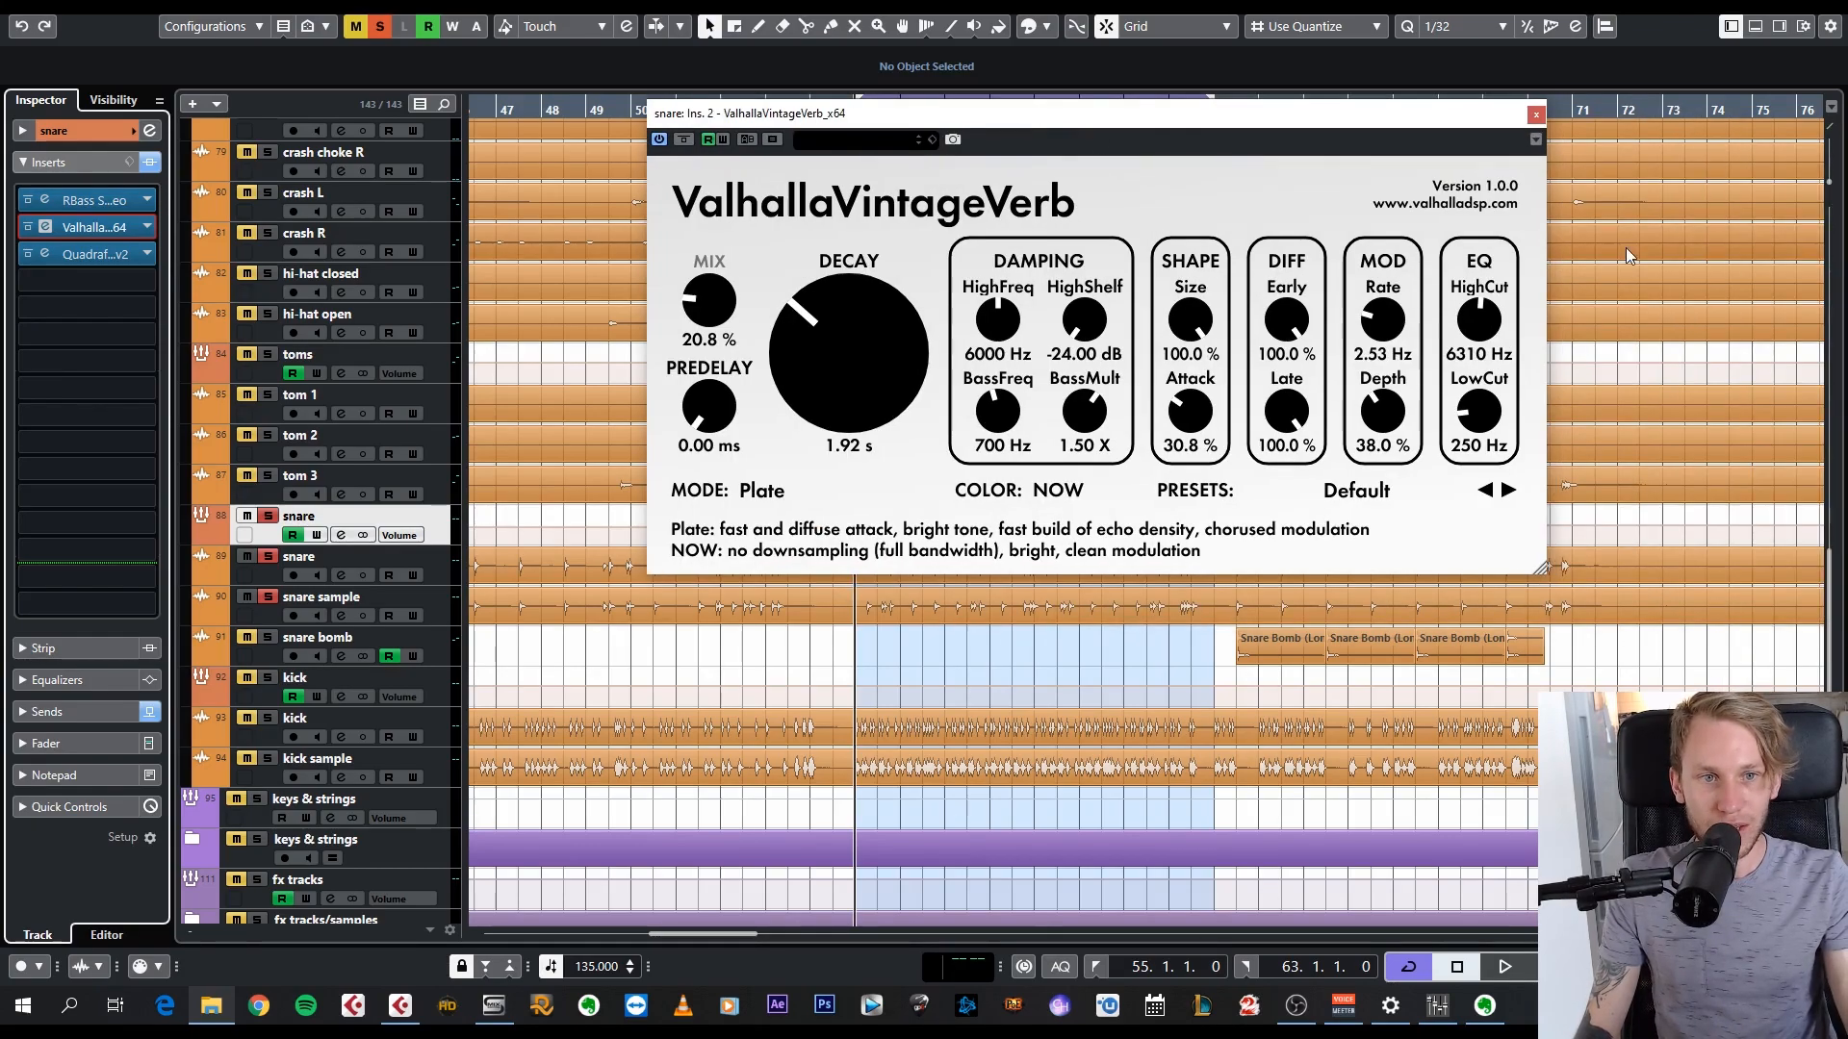
left_click_drag(672, 108, 786, 122)
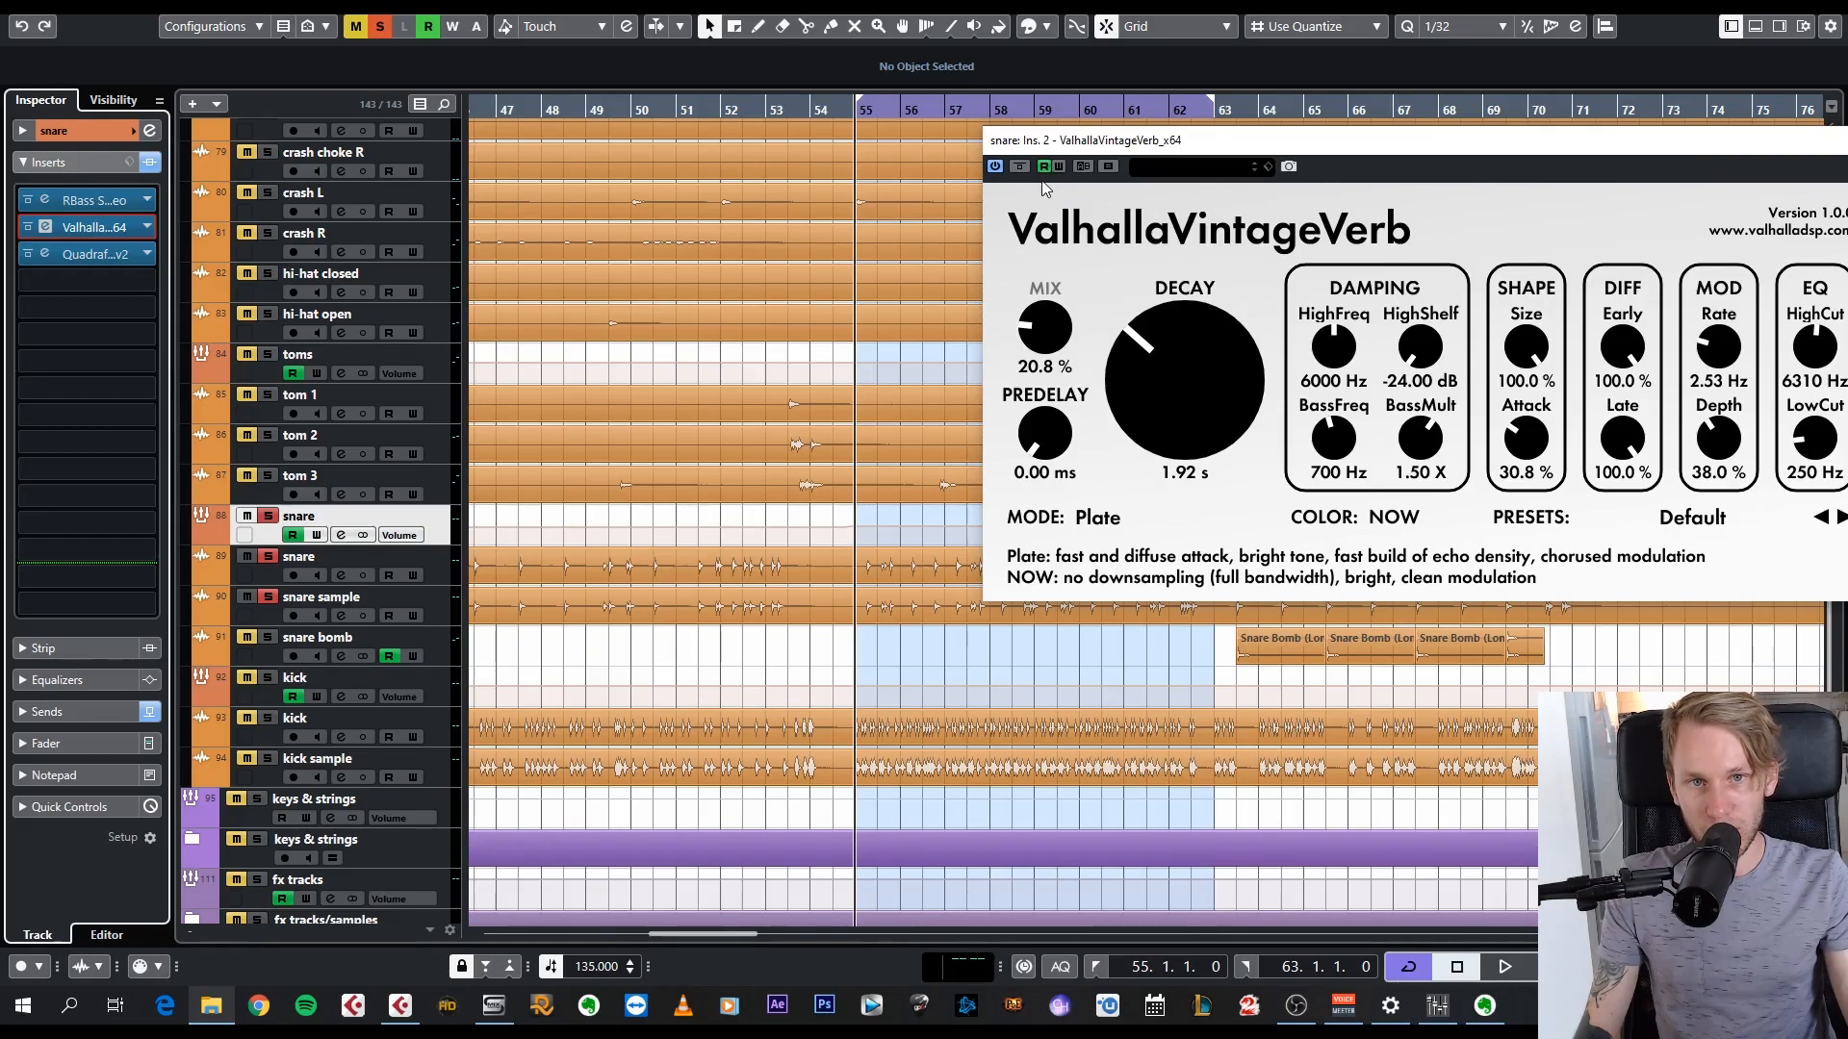
left_click(1018, 170)
key("space")
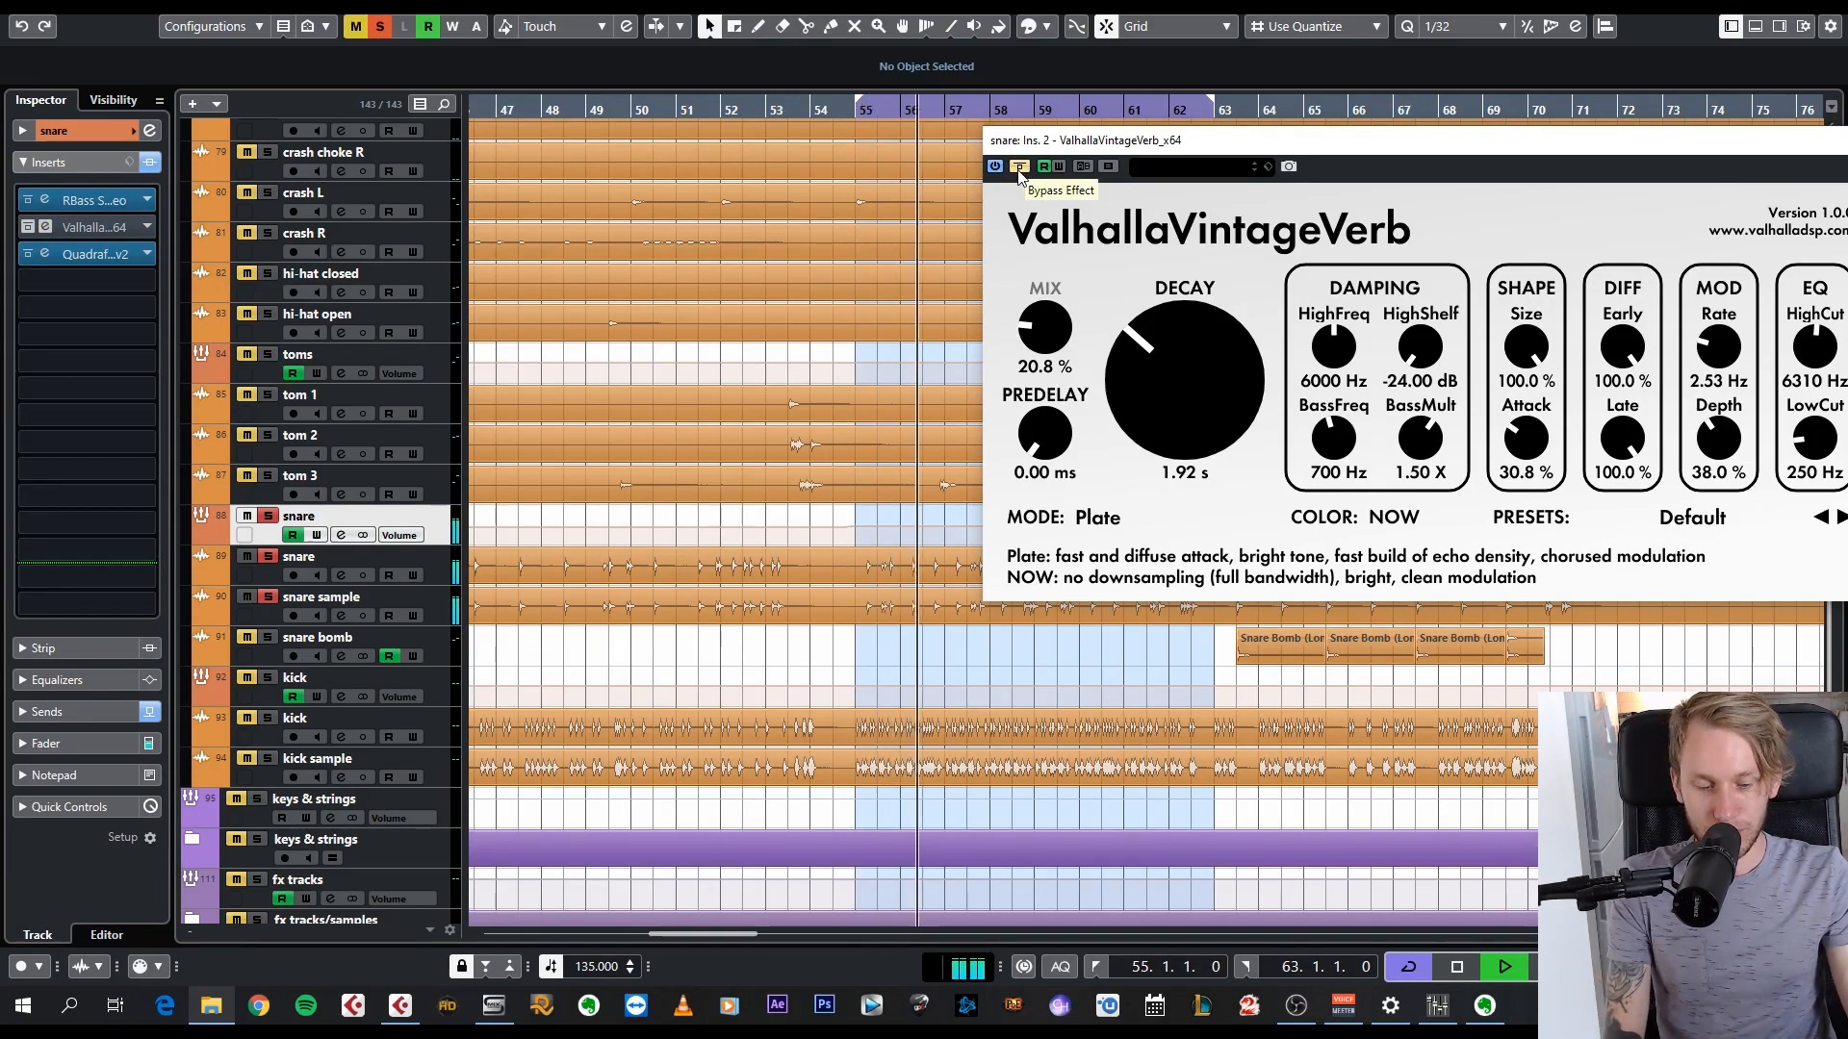
key("space")
key("KP_1")
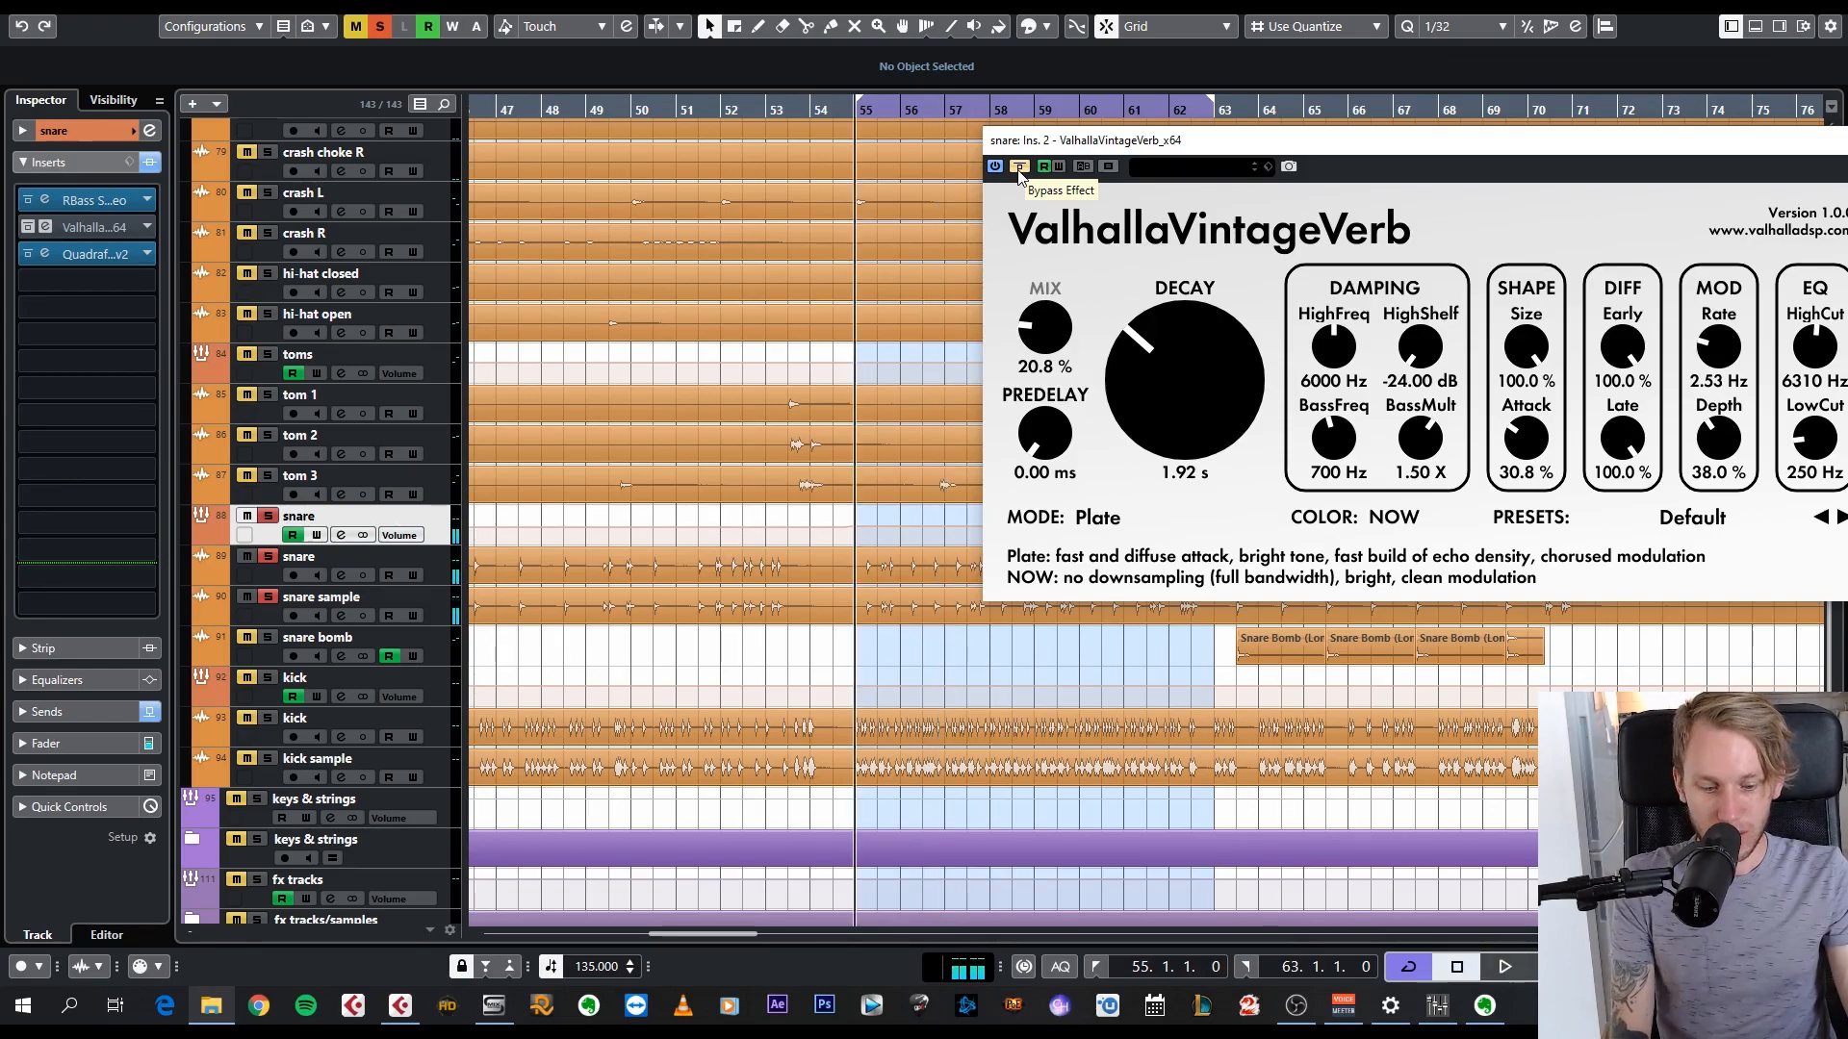
- Turn the reverb bypass off and replay the loop to hear the snare group with ValhallaVintageVerb active
left_click(1018, 171)
key("space")
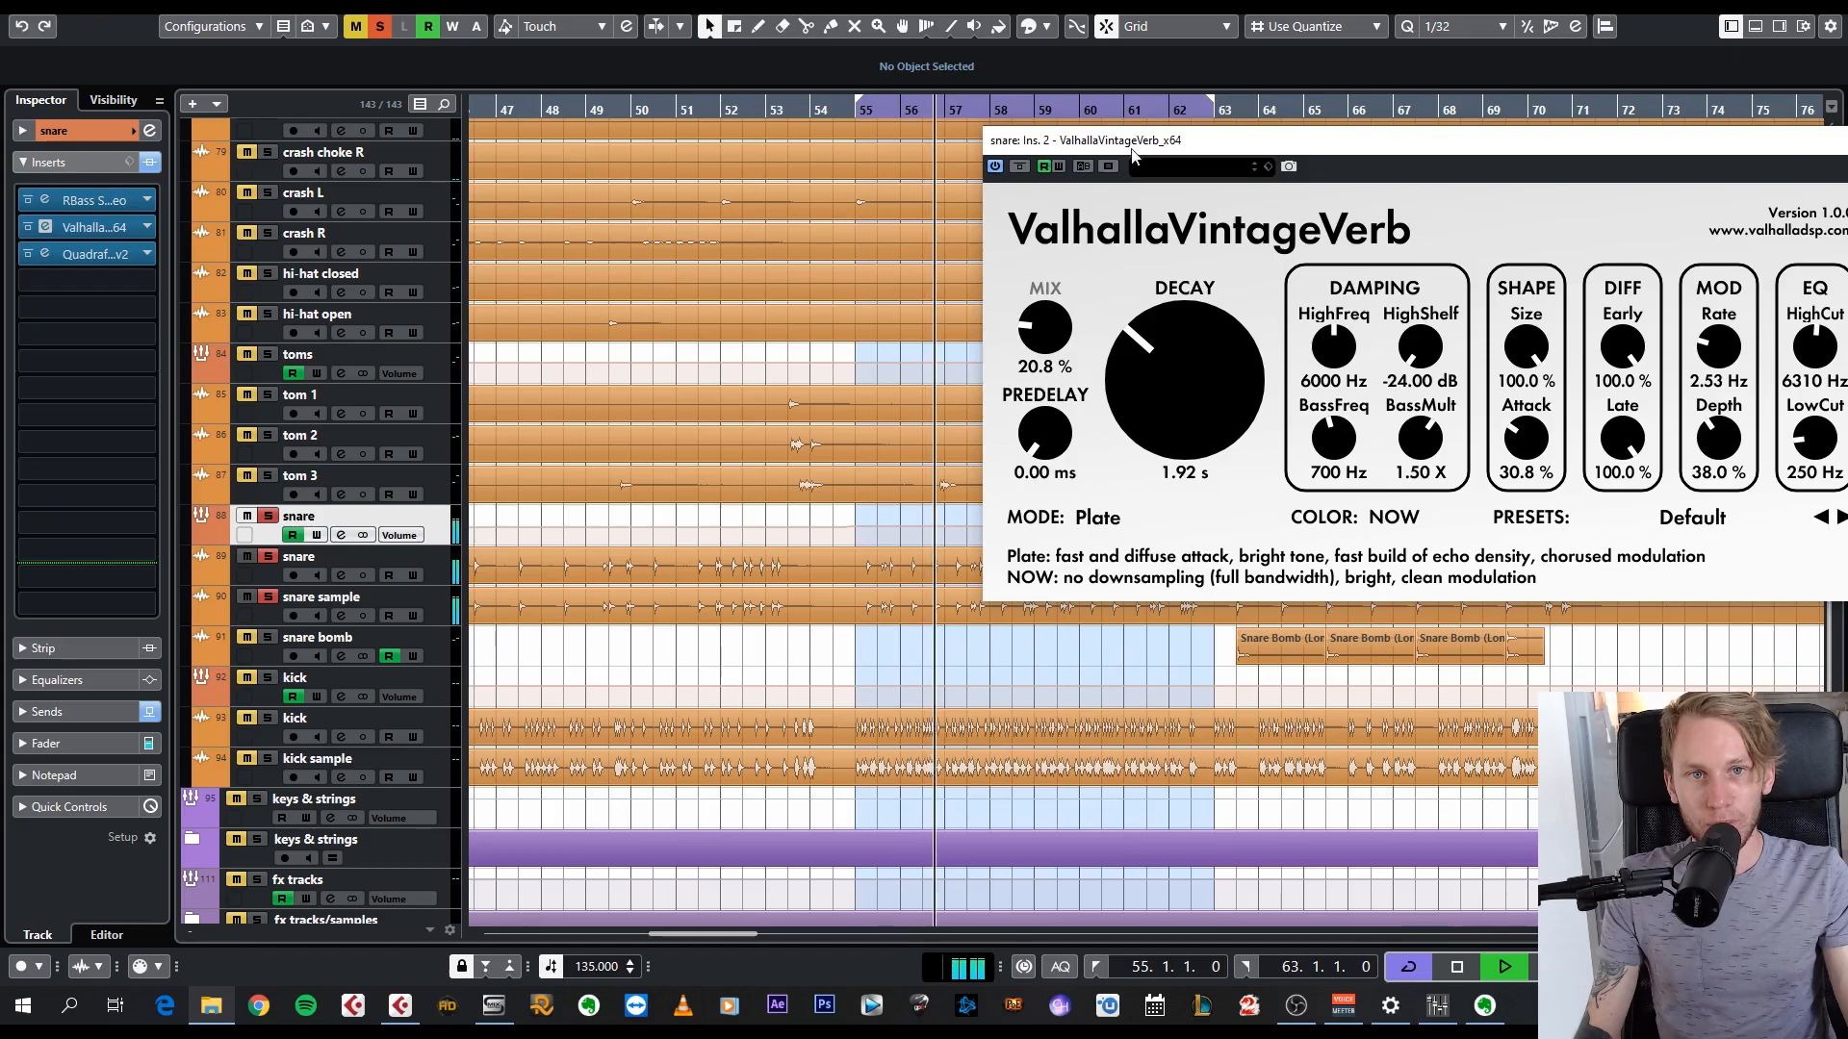
key("space")
- Close the ValhallaVintageVerb editor and return the playhead to the loop start at bar 55
left_click_drag(1211, 146, 880, 122)
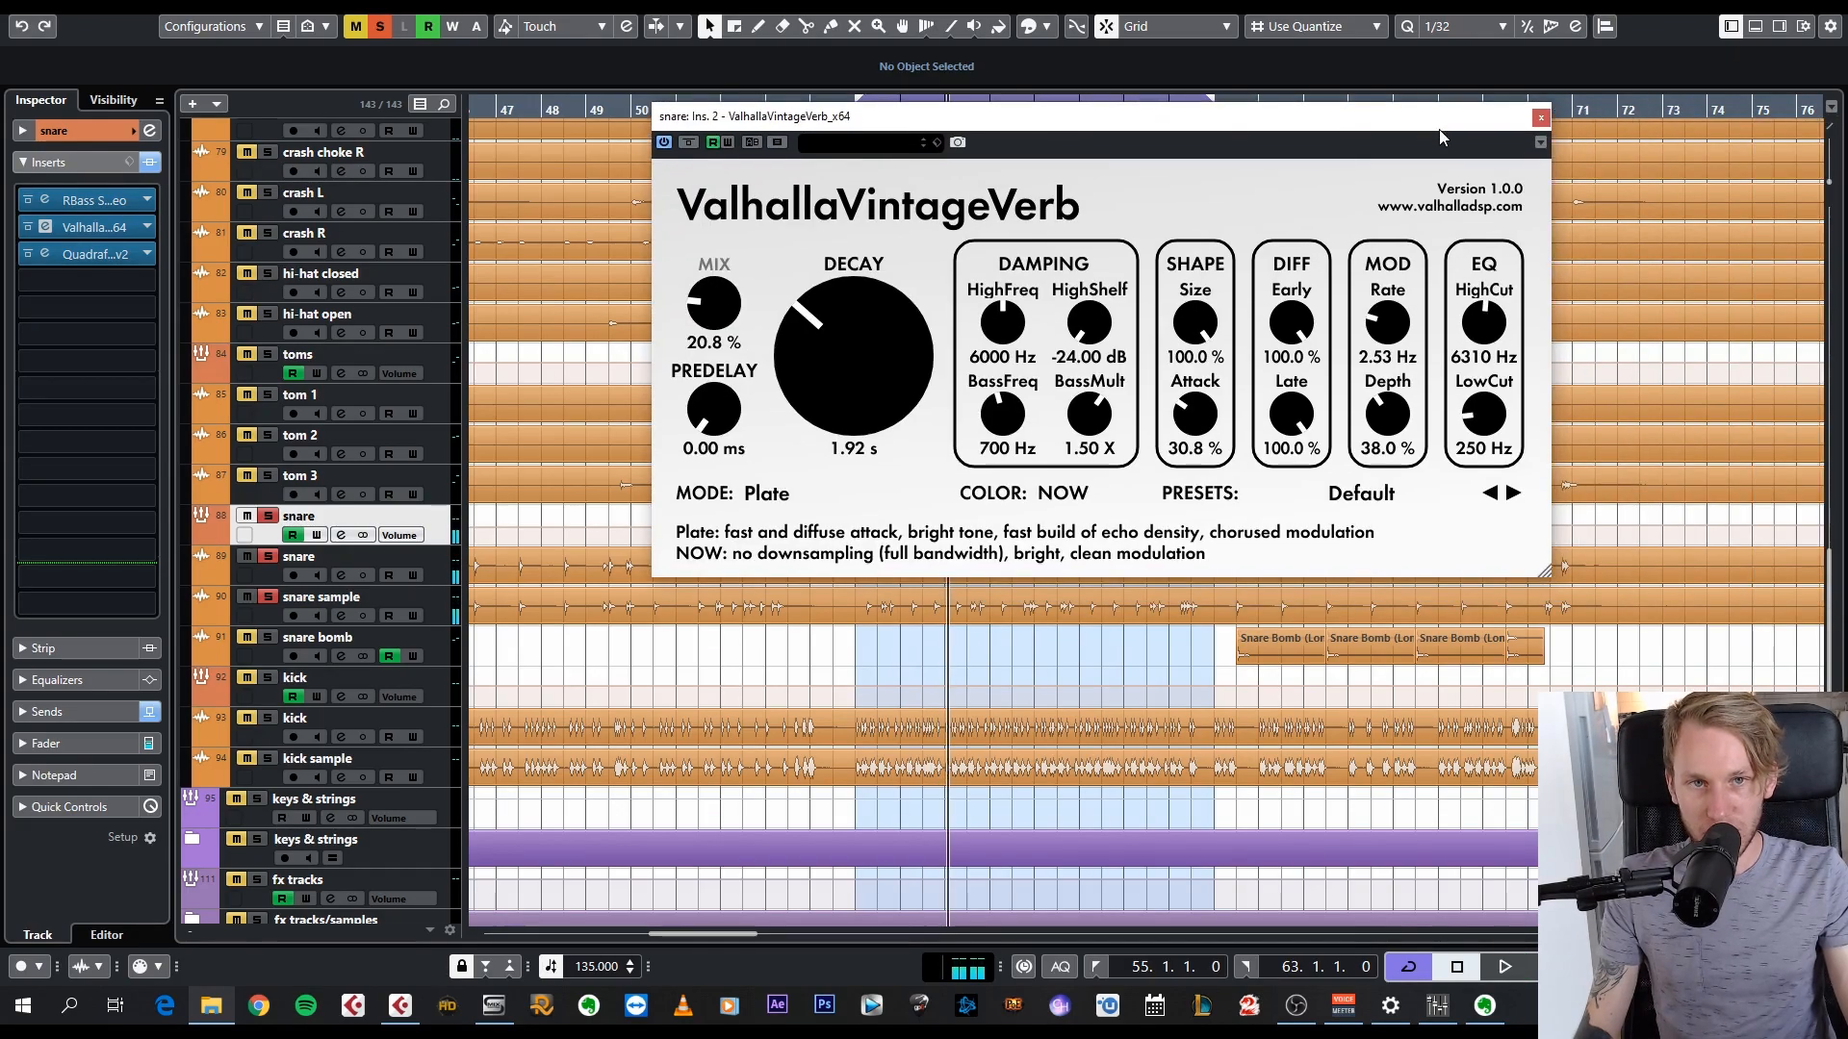
left_click(1540, 119)
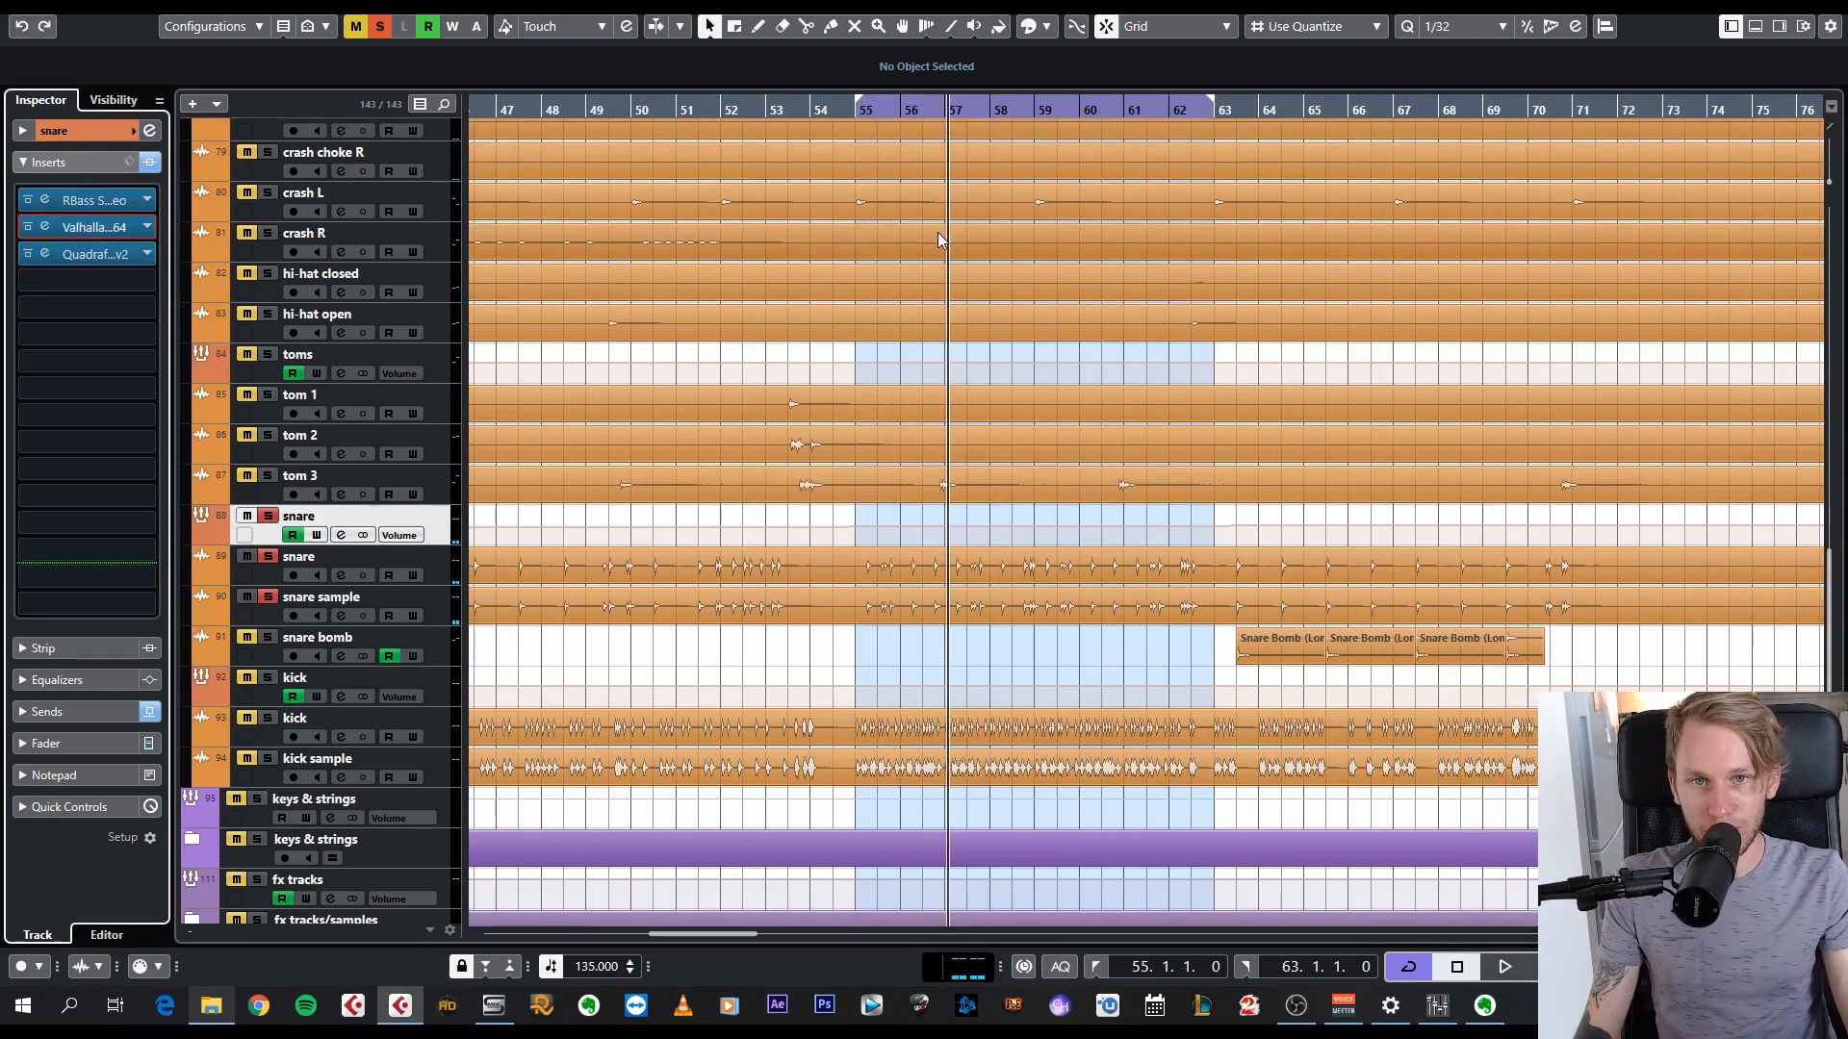
key("KP_1")
scroll(924, 231, "up", 5)
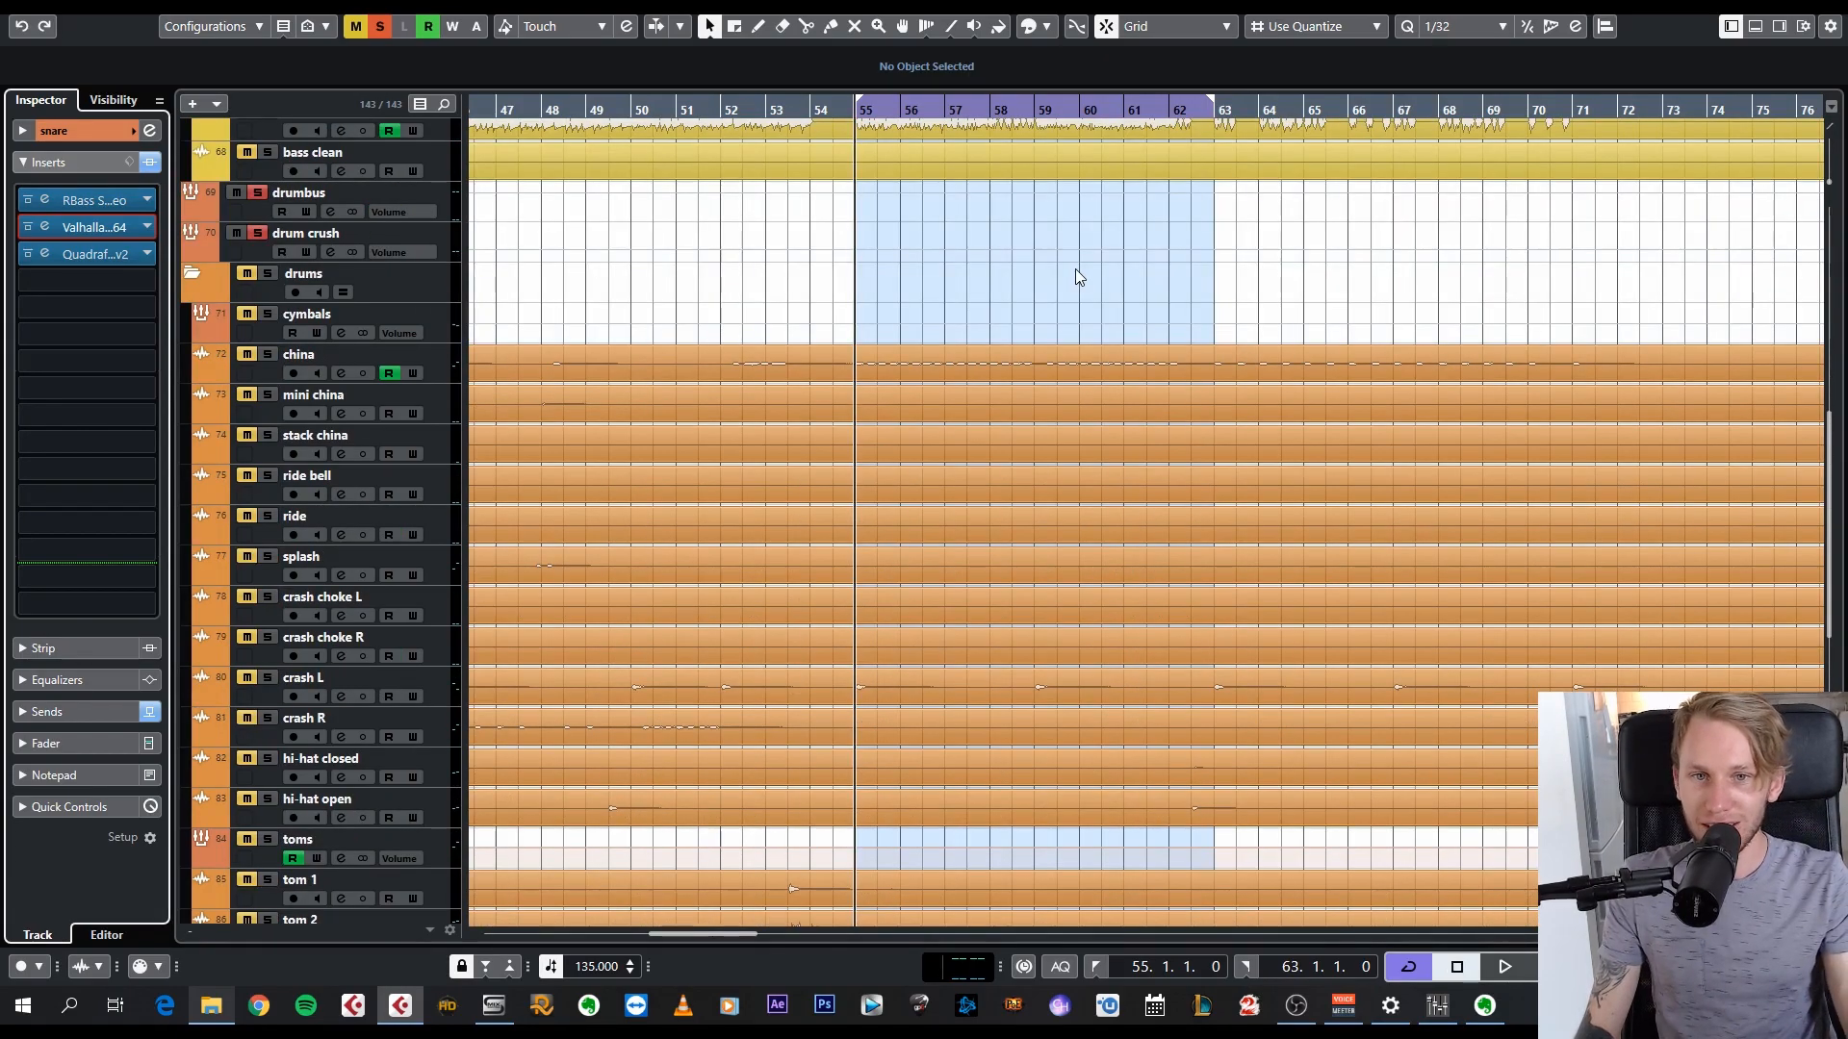
scroll(991, 381, "down", 5)
scroll(1079, 404, "down", 2)
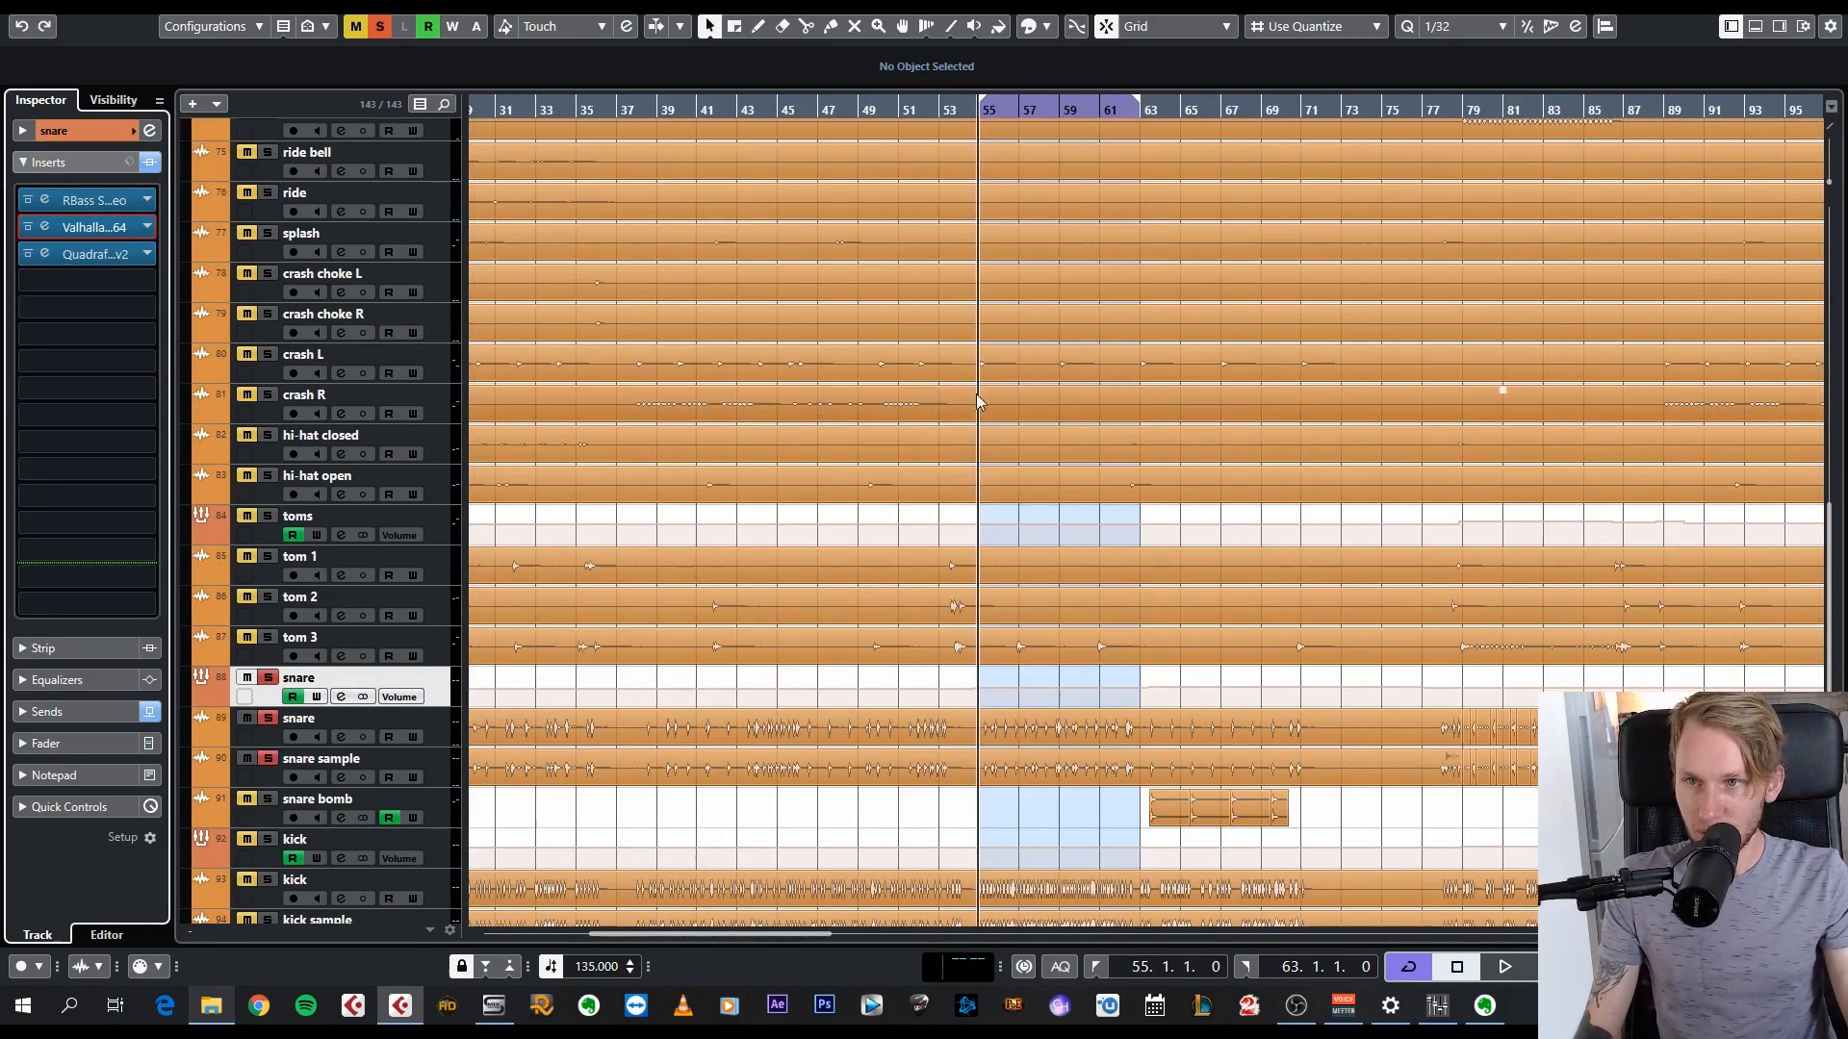
scroll(660, 500, "down", 6)
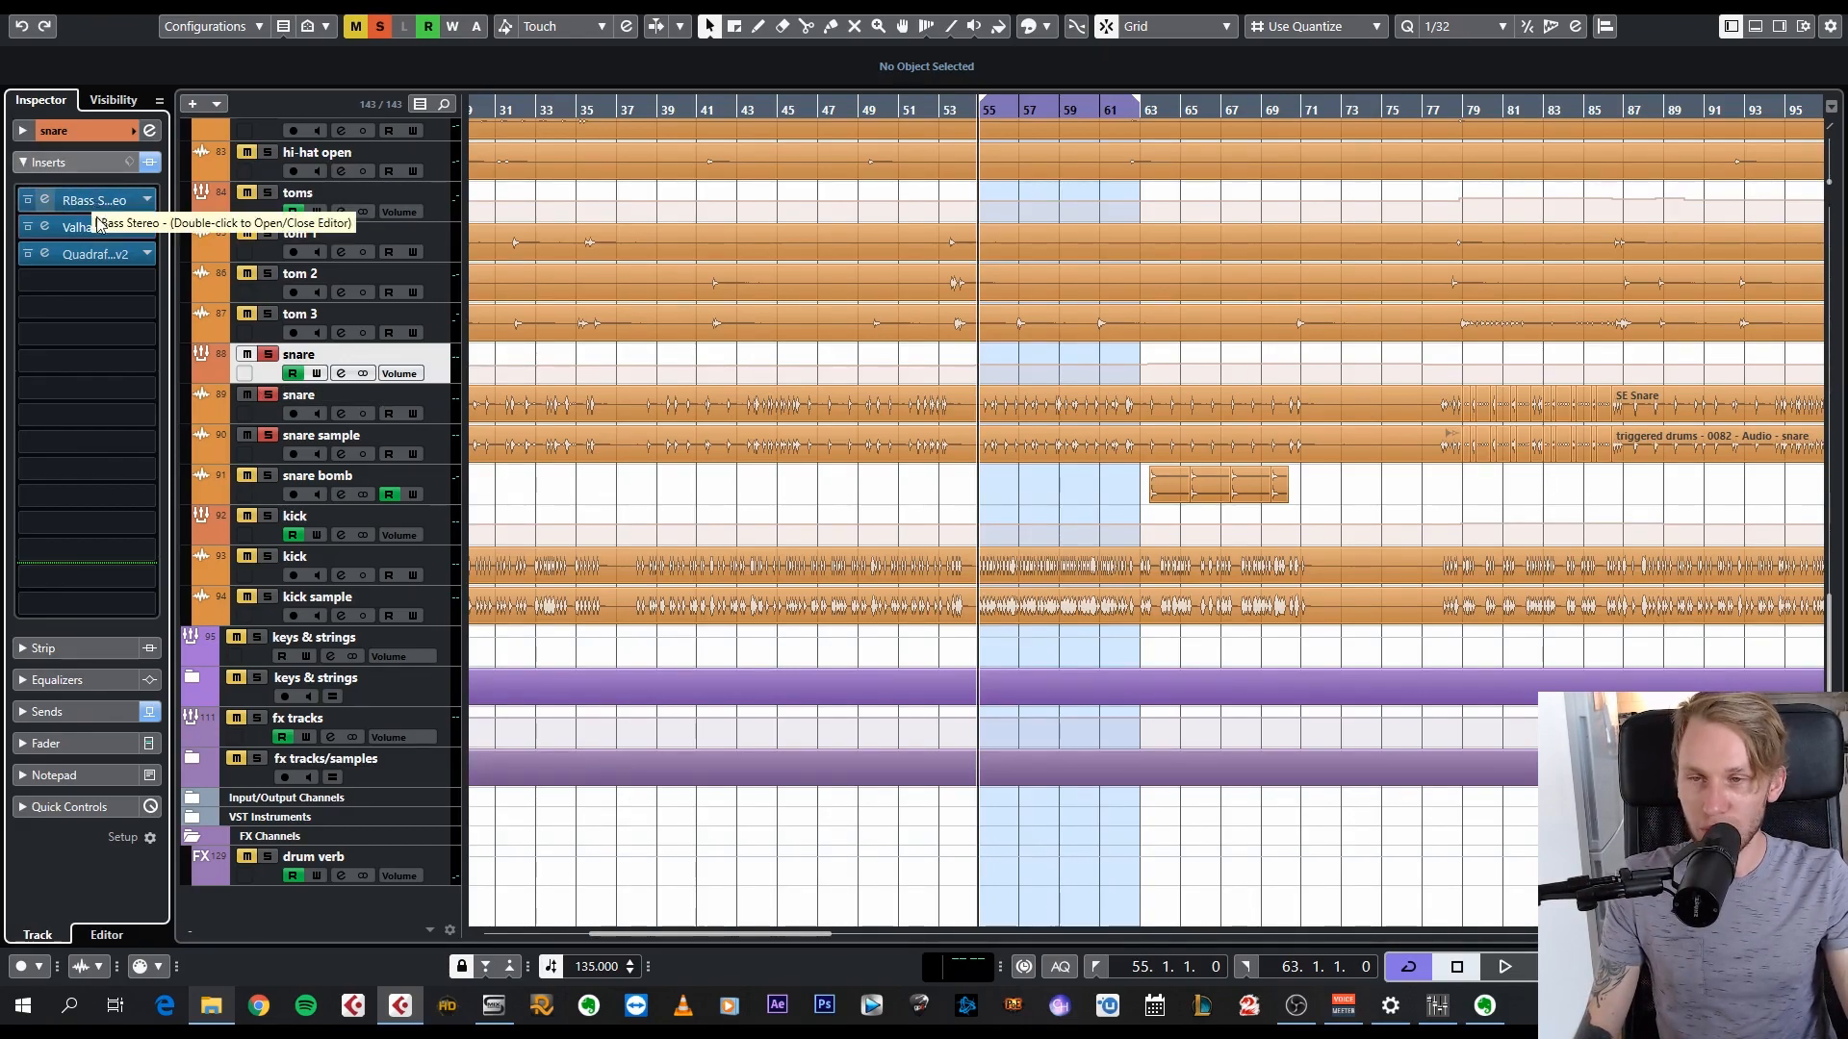
left_click(96, 129)
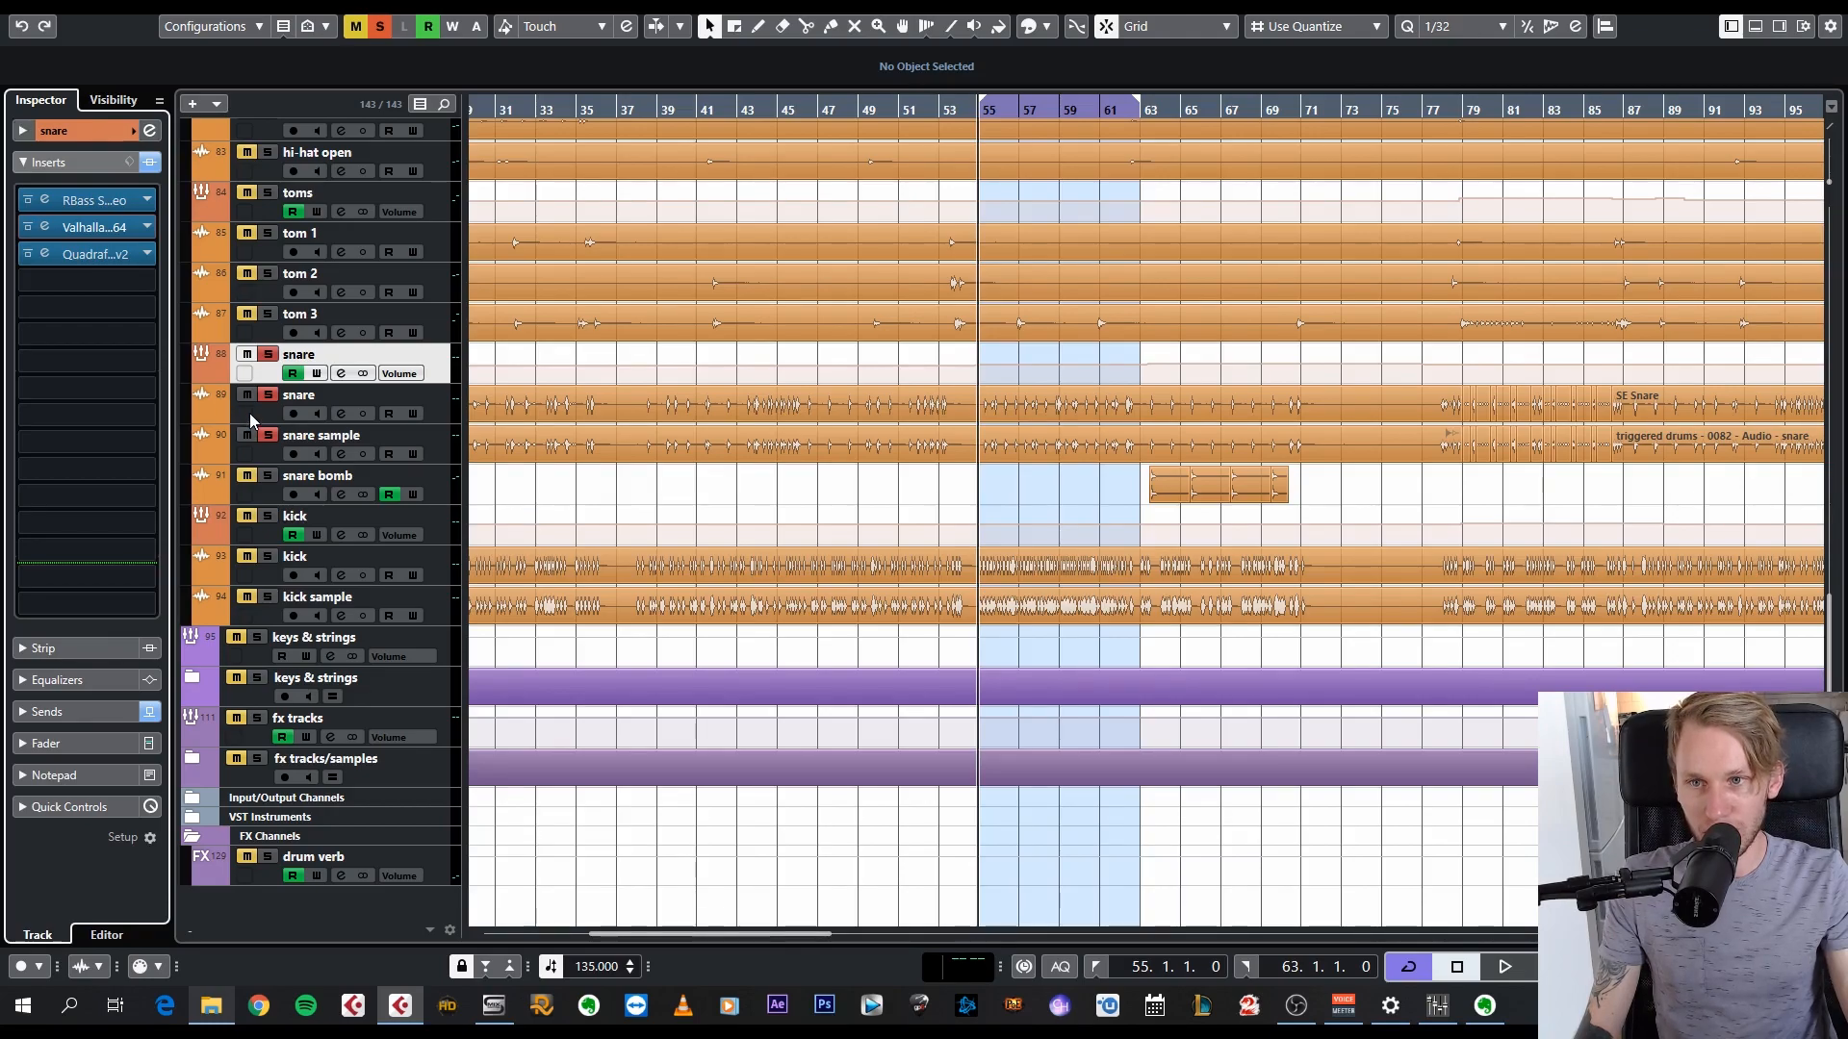
left_click(250, 413)
left_click(243, 378)
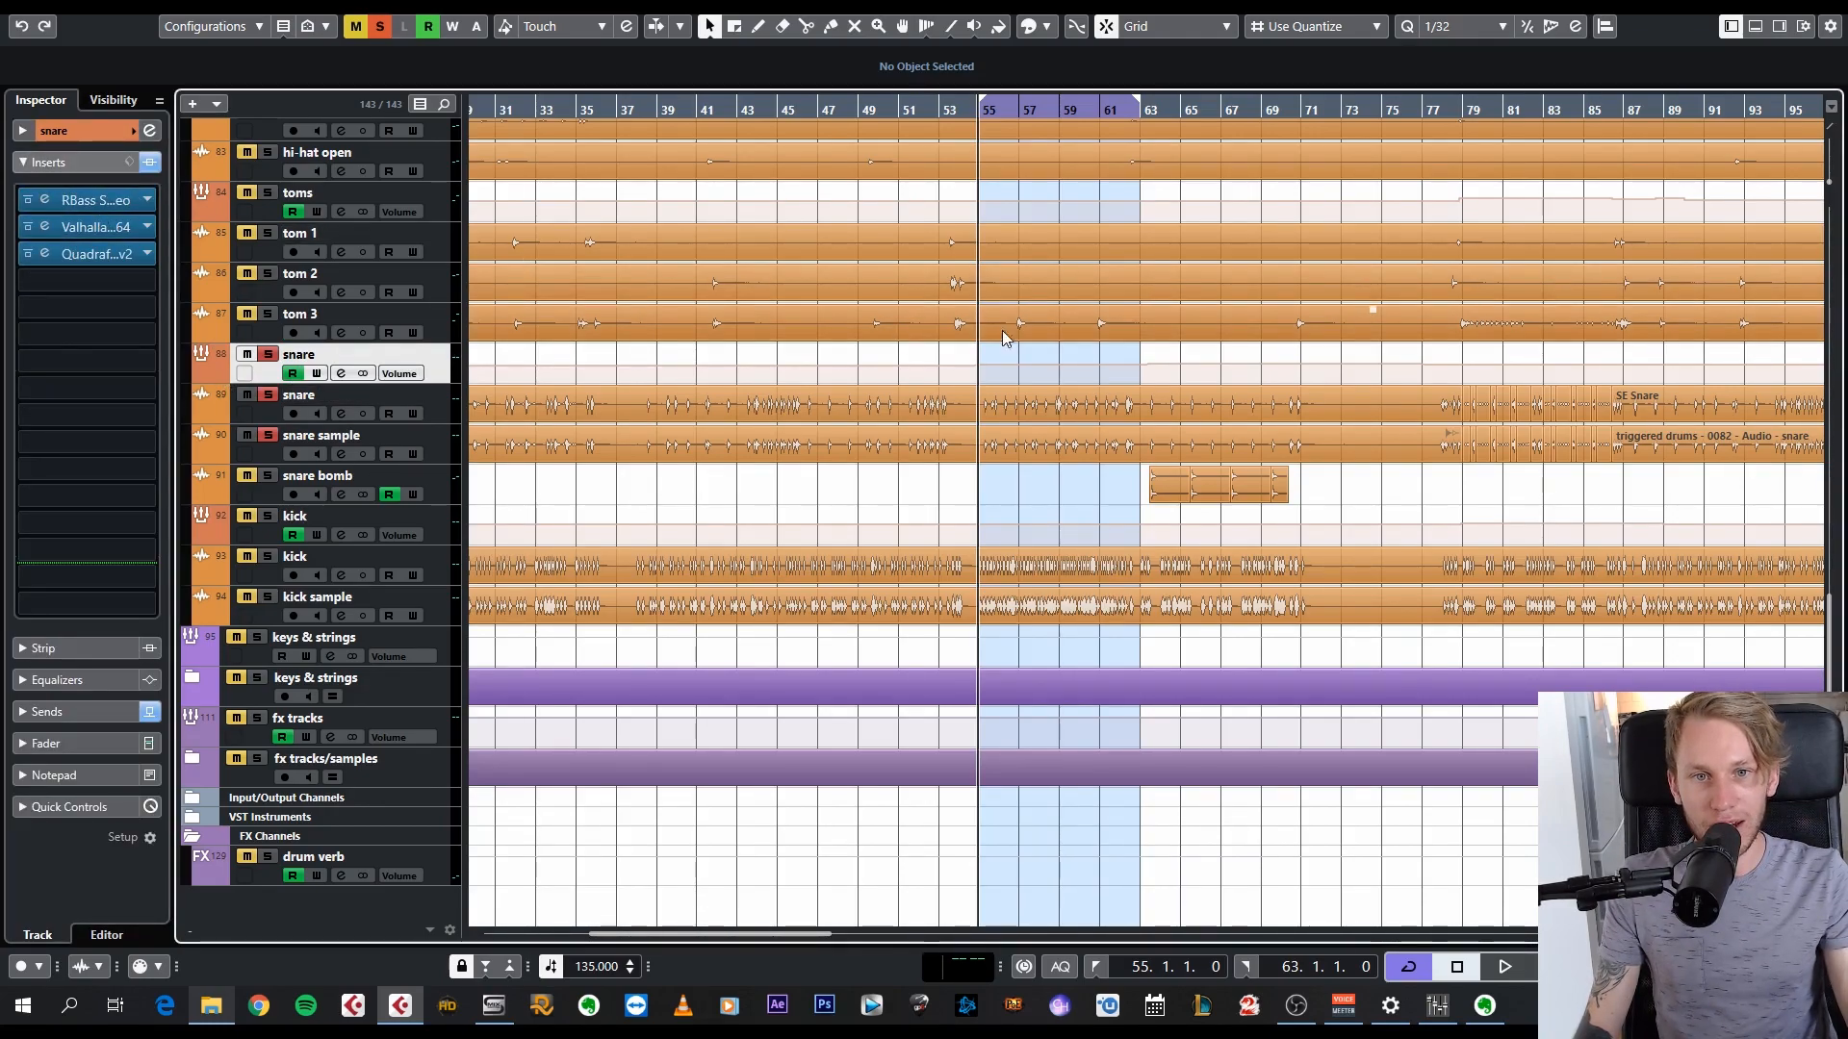
left_click_drag(1039, 398, 1075, 414)
left_click(1007, 498)
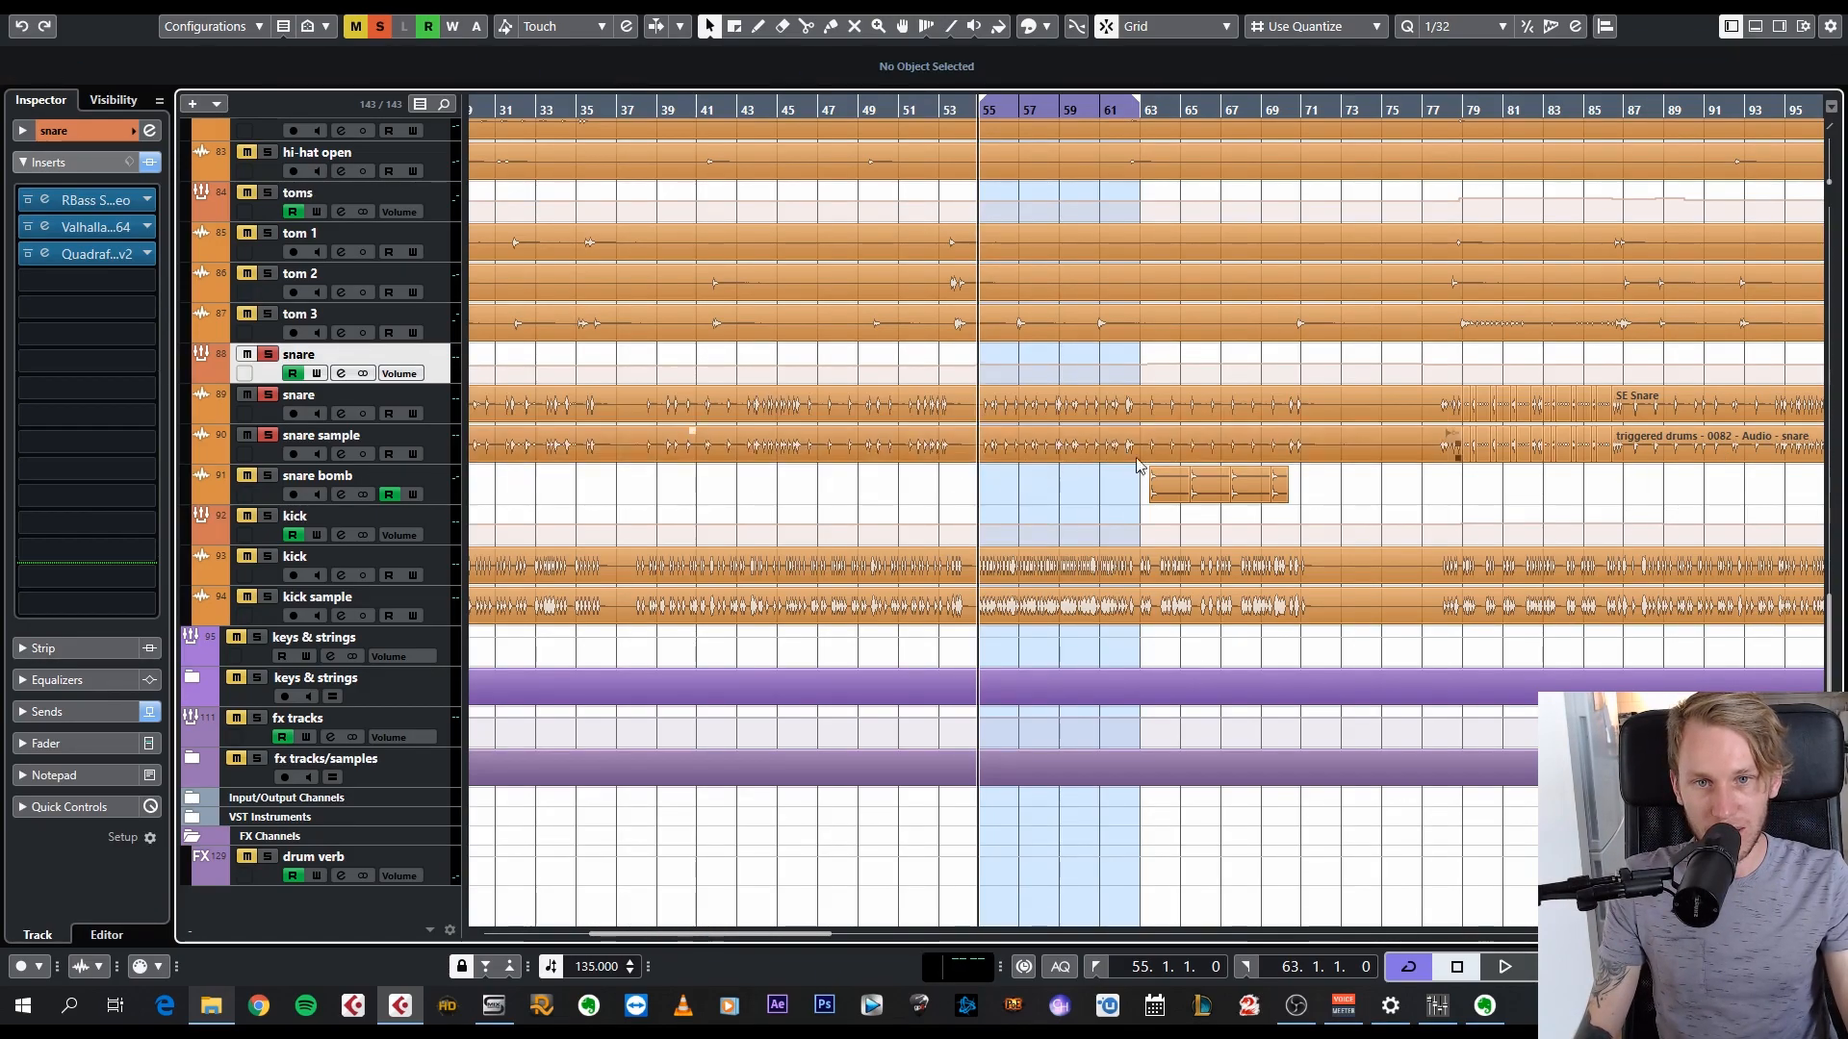
- Select the snare and snare sample events together within the bar 55 to 63 loop range, and clear the selection
scroll(1013, 456, "up", 3)
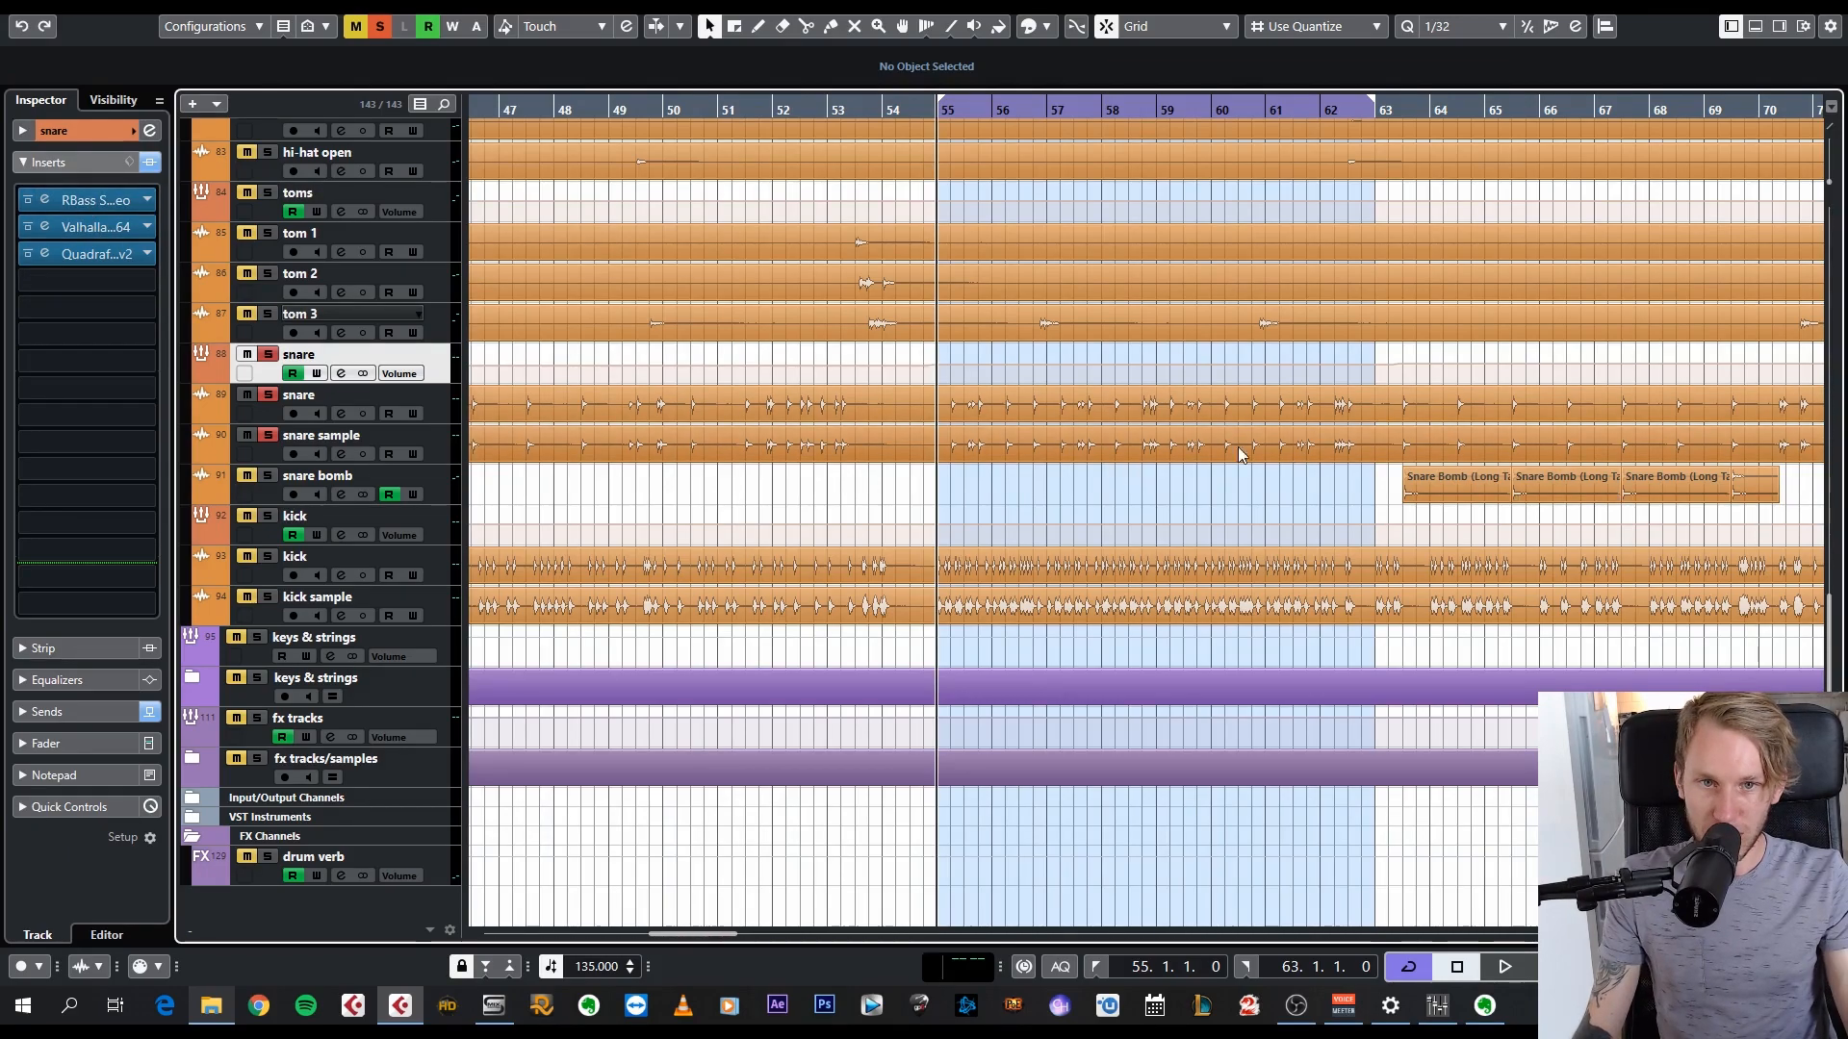
left_click_drag(1145, 496, 1021, 379)
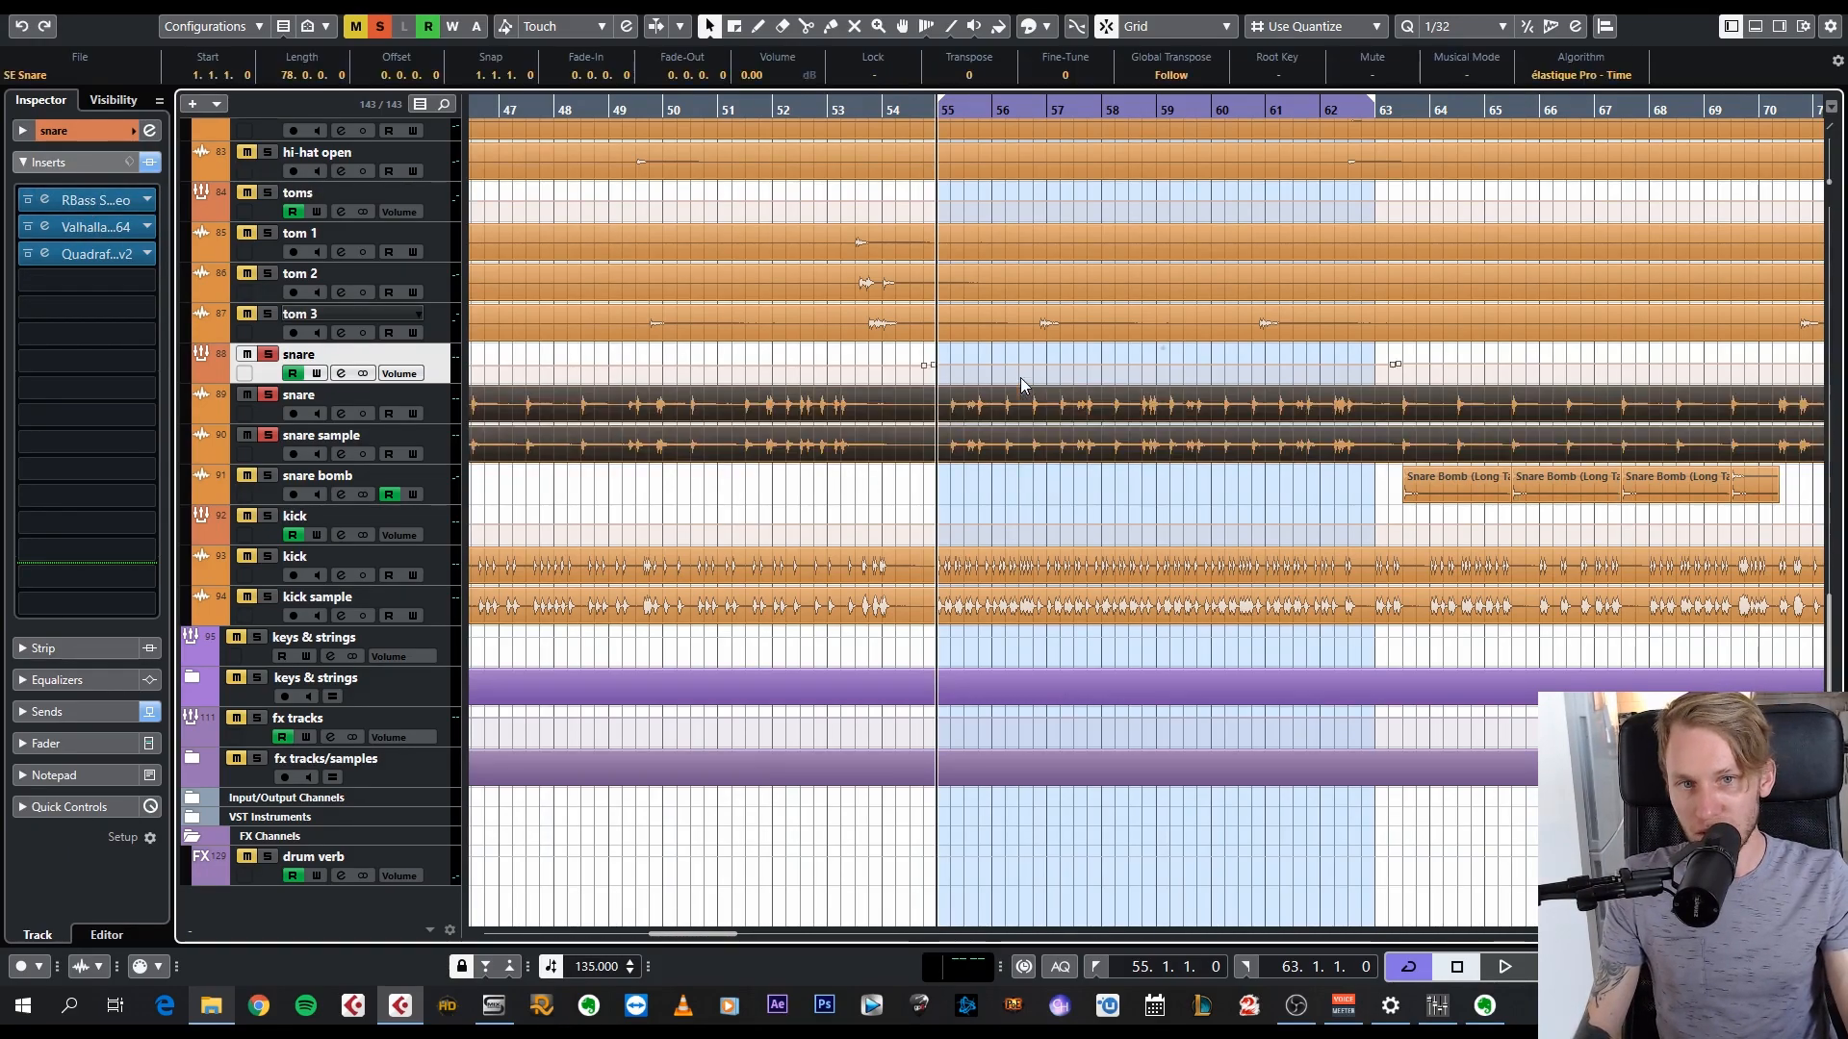
left_click(1143, 499)
left_click_drag(1302, 504, 993, 408)
left_click(1136, 487)
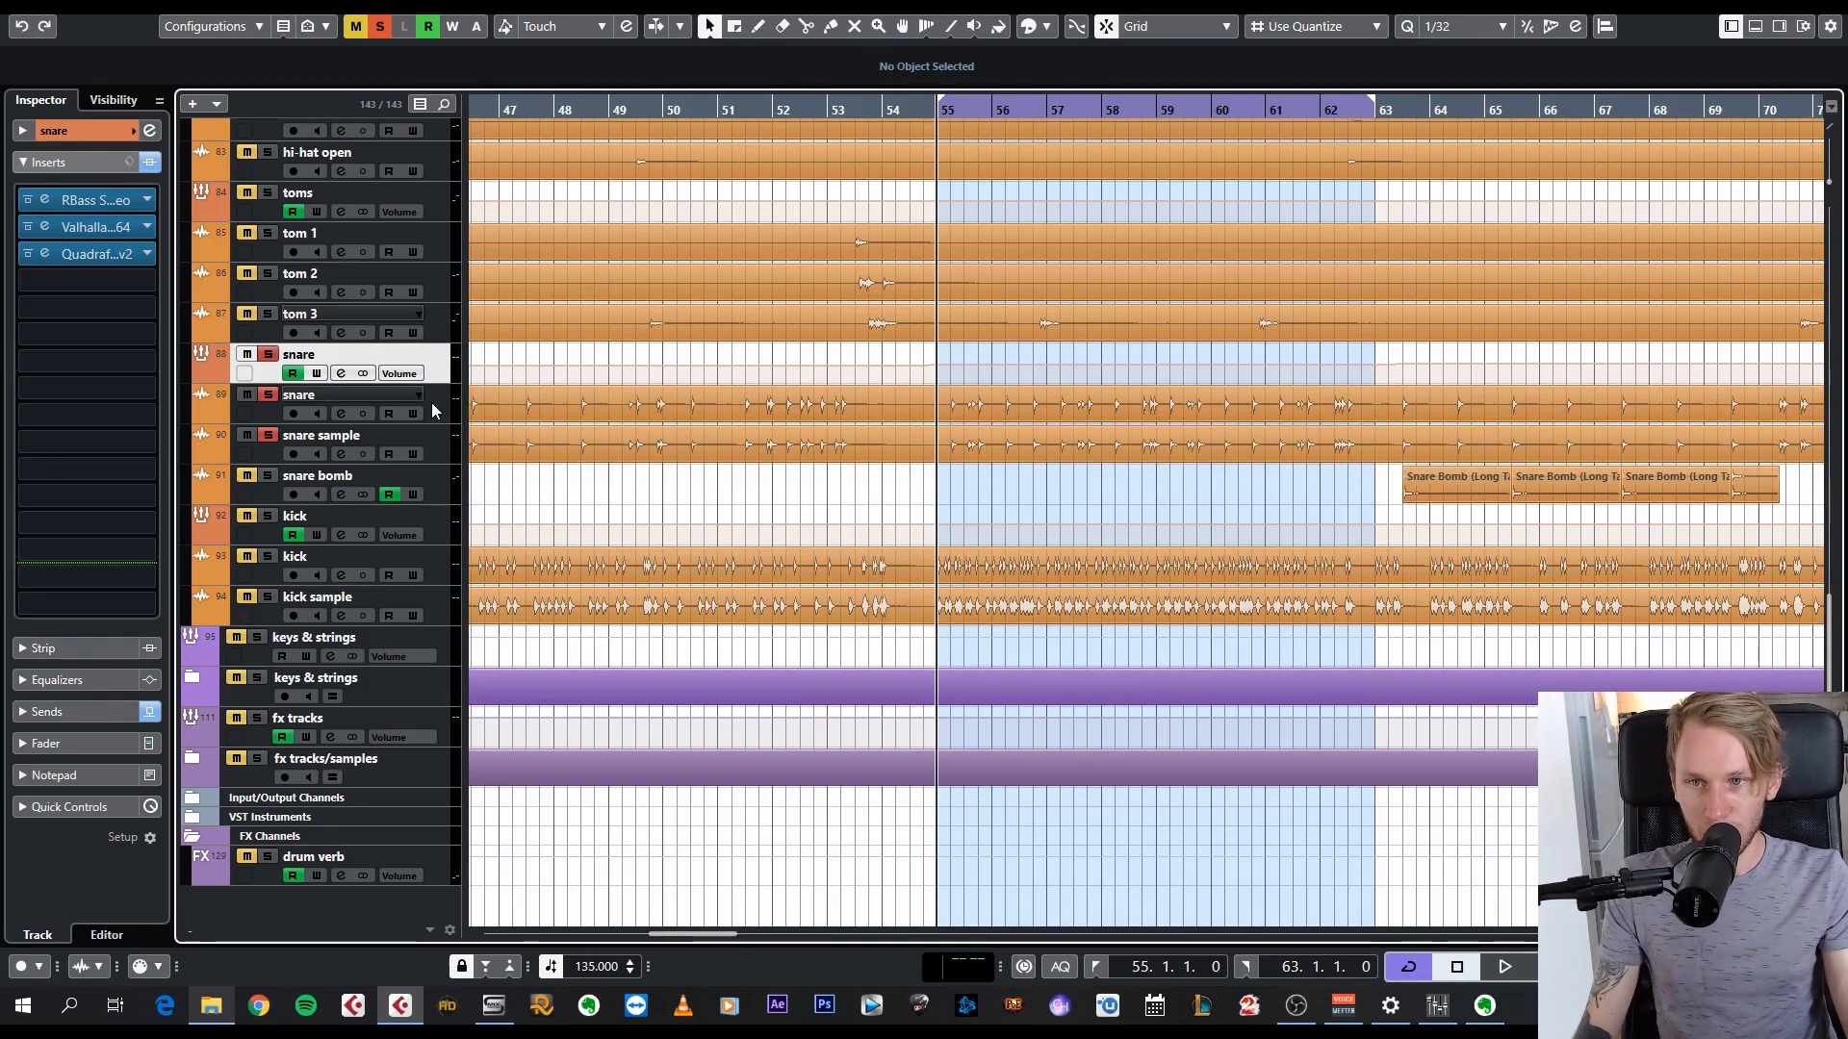
left_click_drag(1247, 462, 982, 392)
left_click(1197, 481)
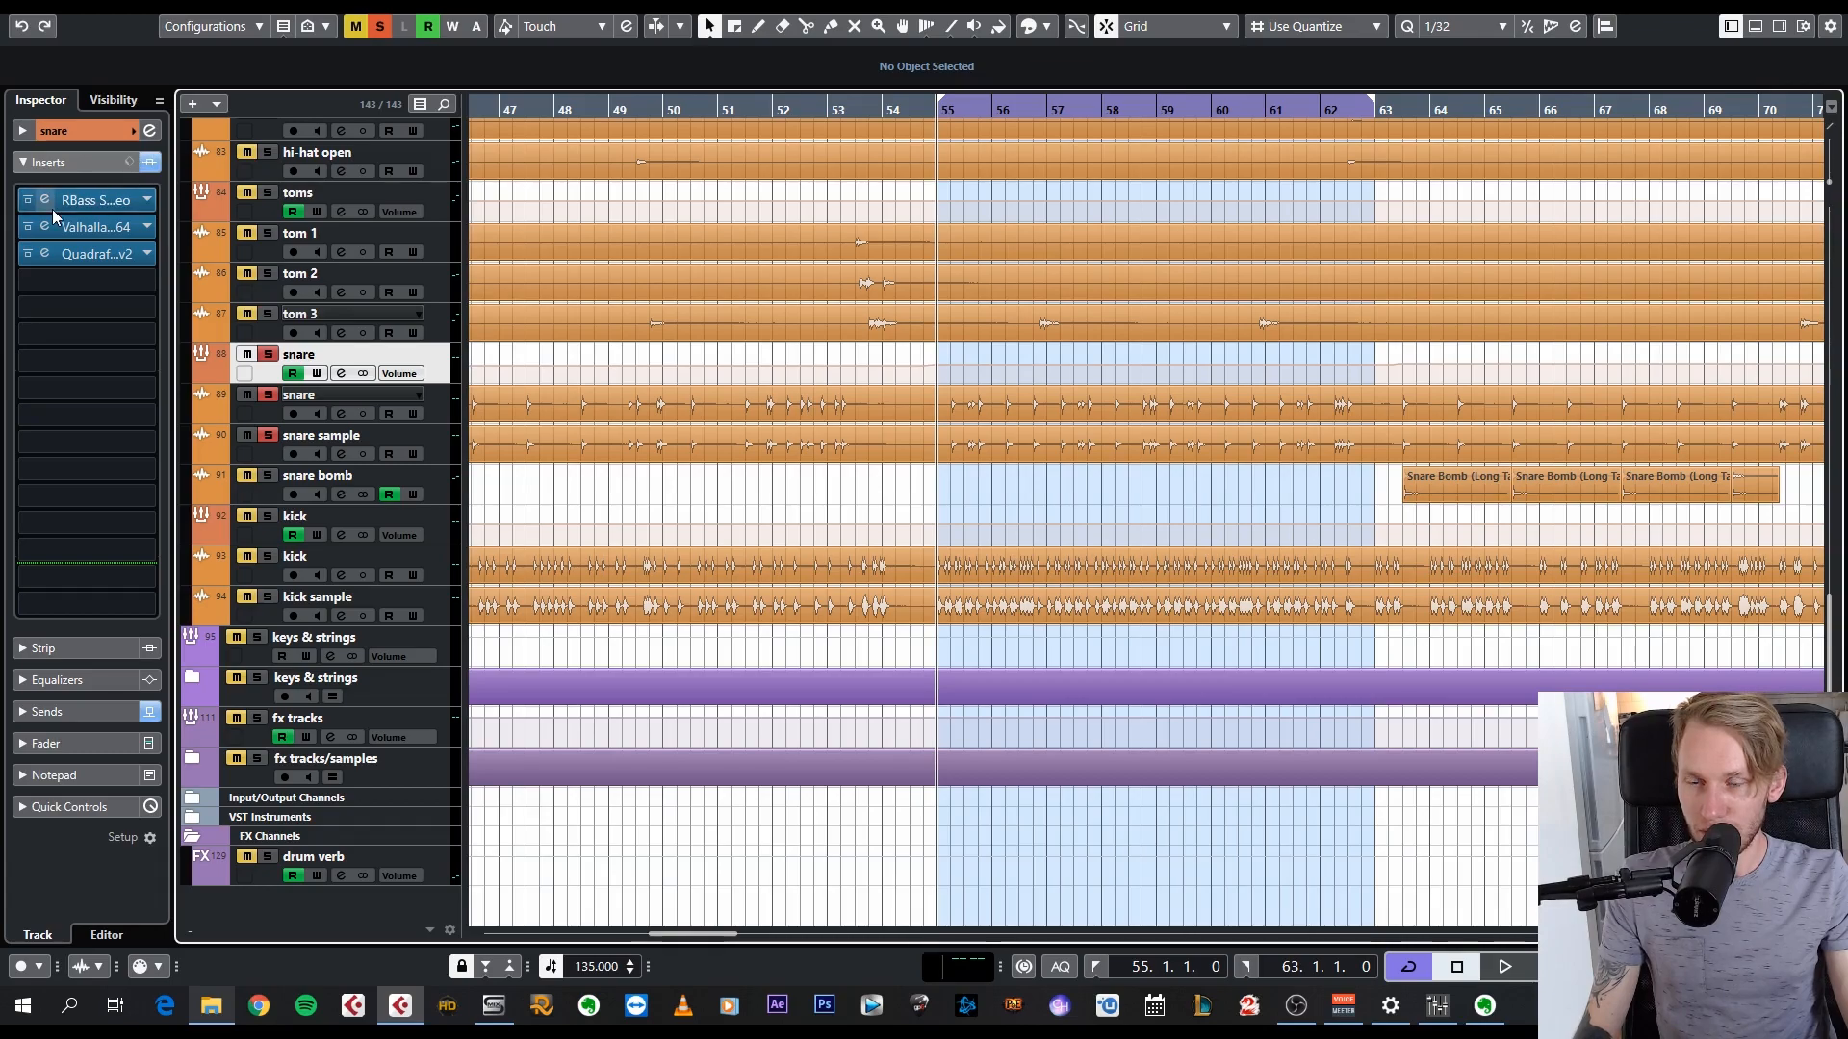
- Check the snare group's basic channel settings and output routing, and return to its inserts
left_click(98, 128)
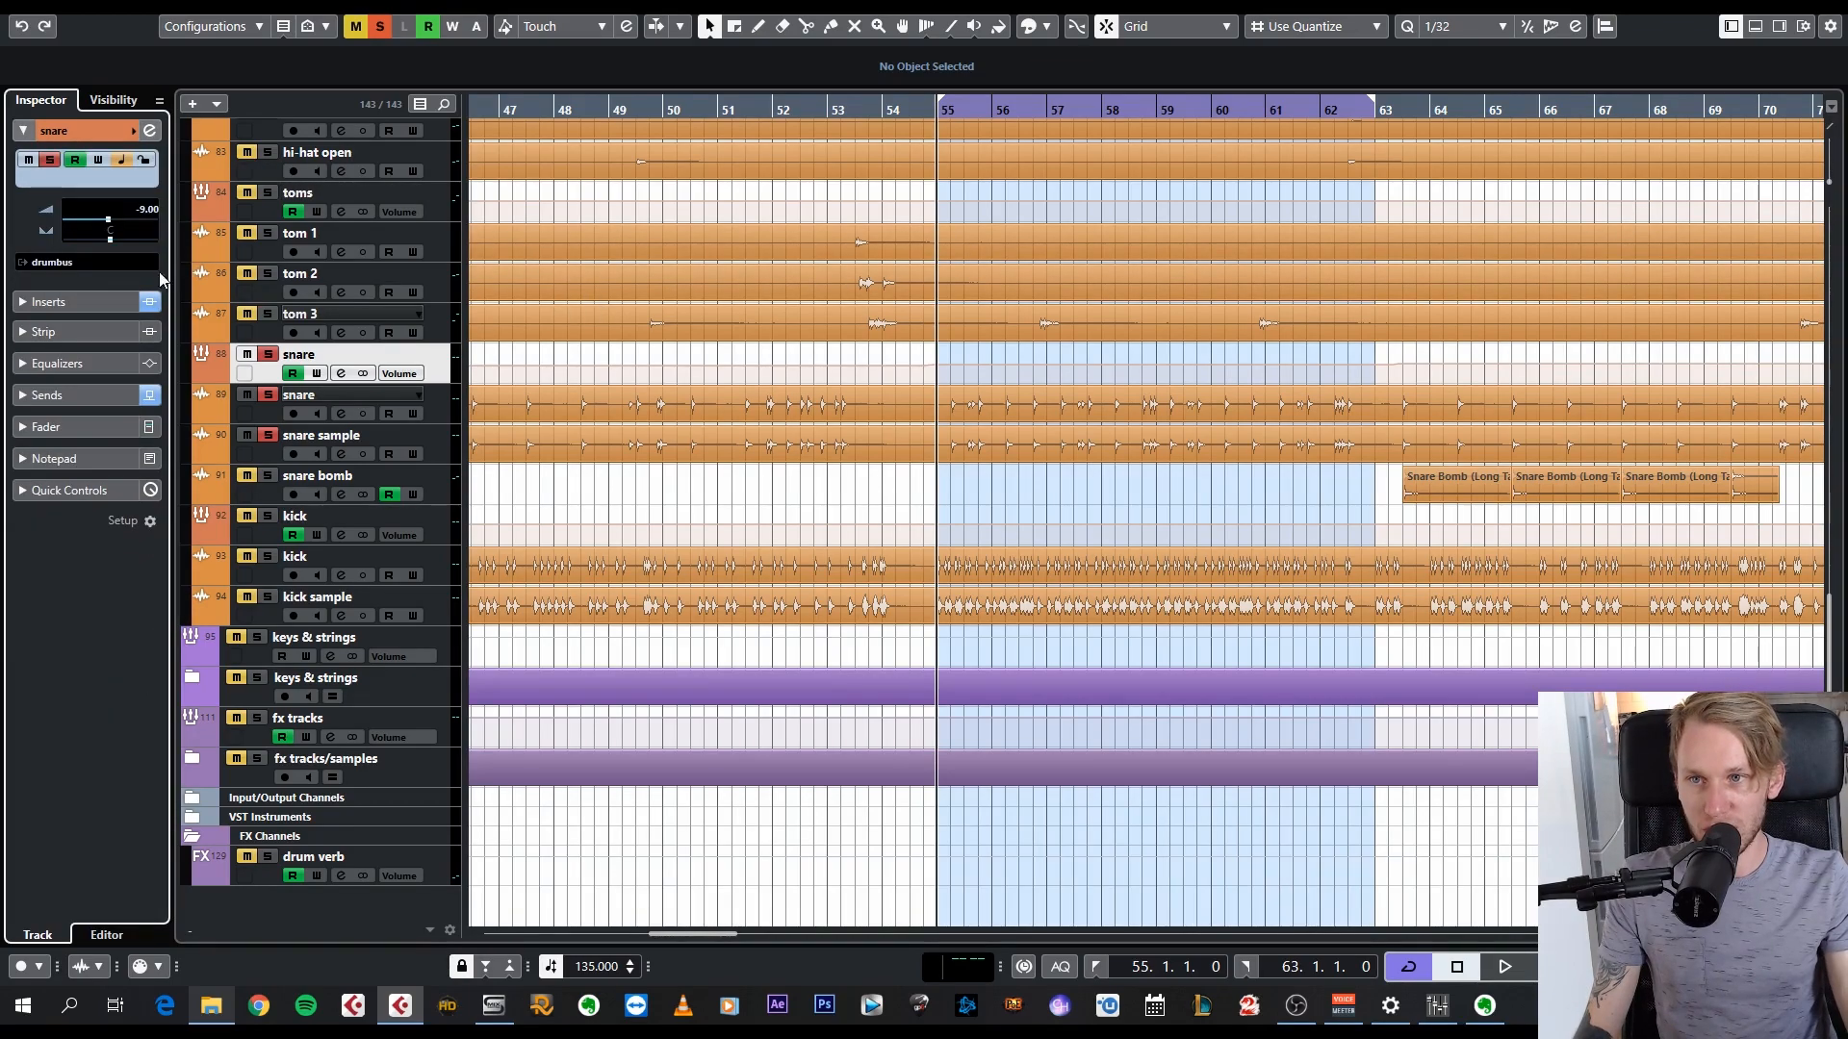
left_click(89, 300)
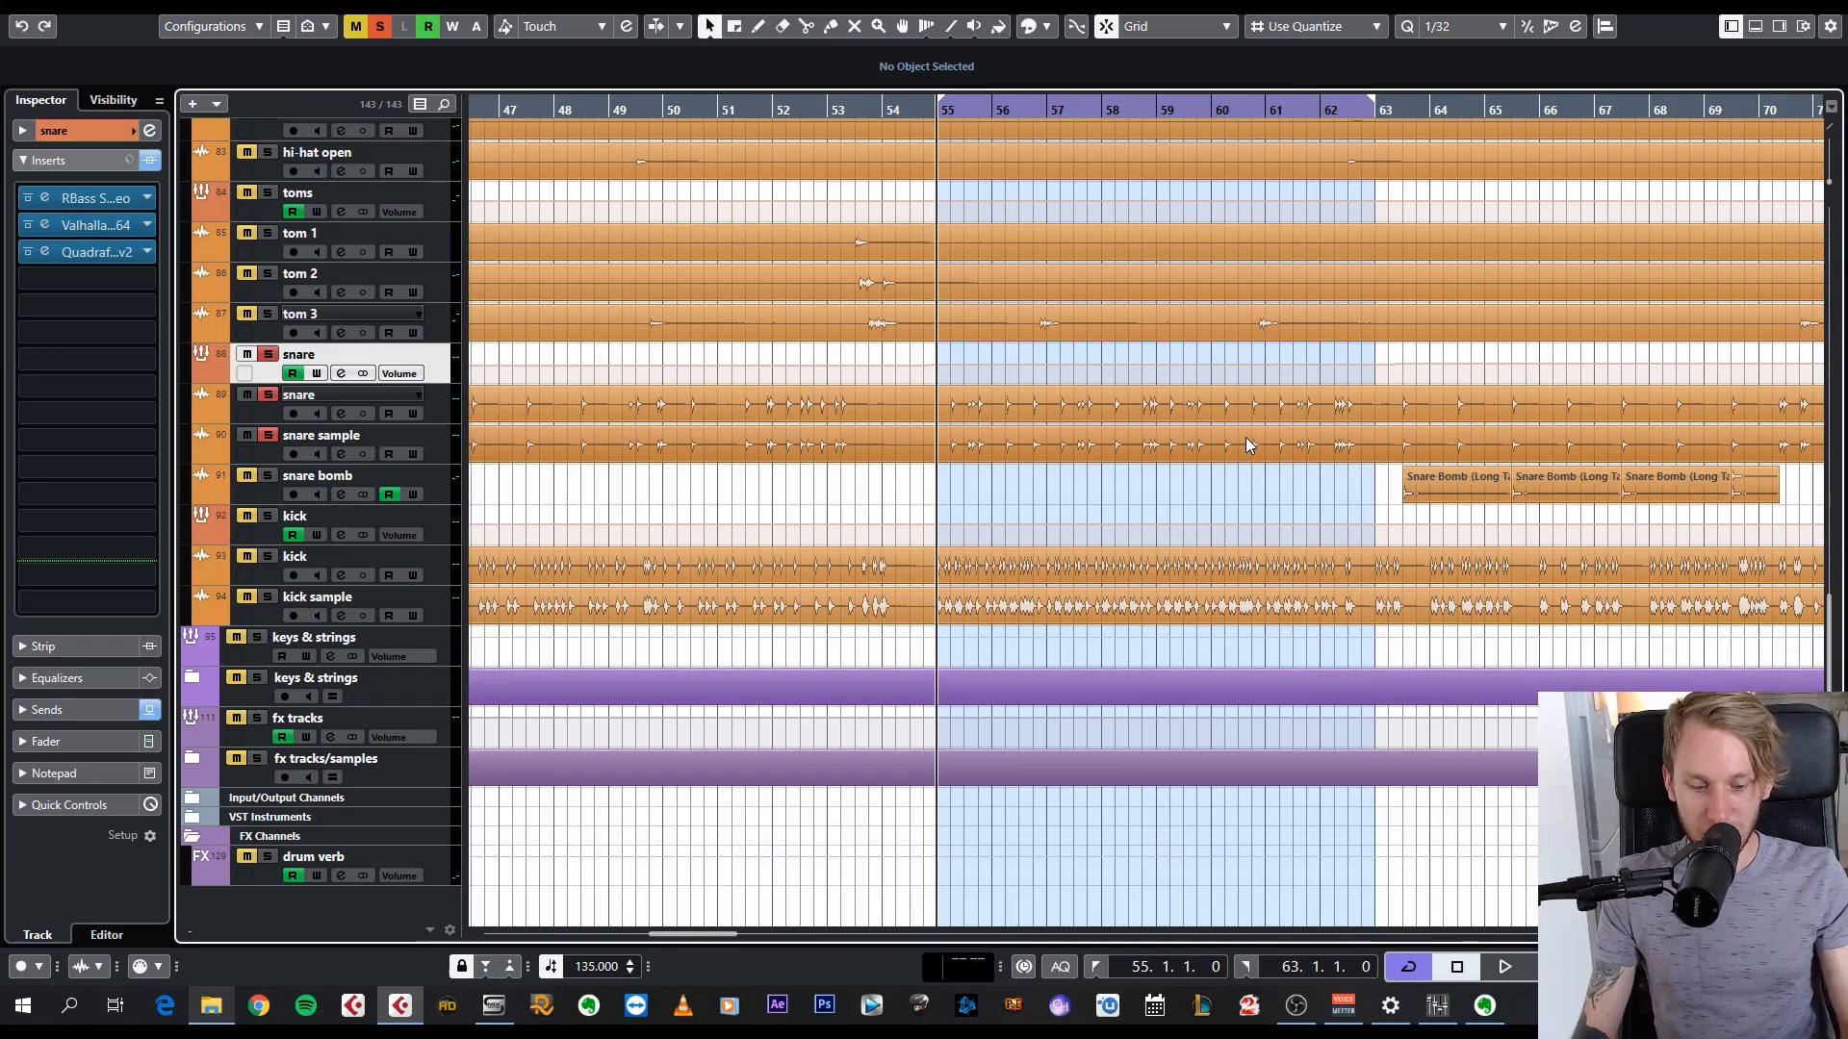
left_click_drag(997, 111, 891, 119)
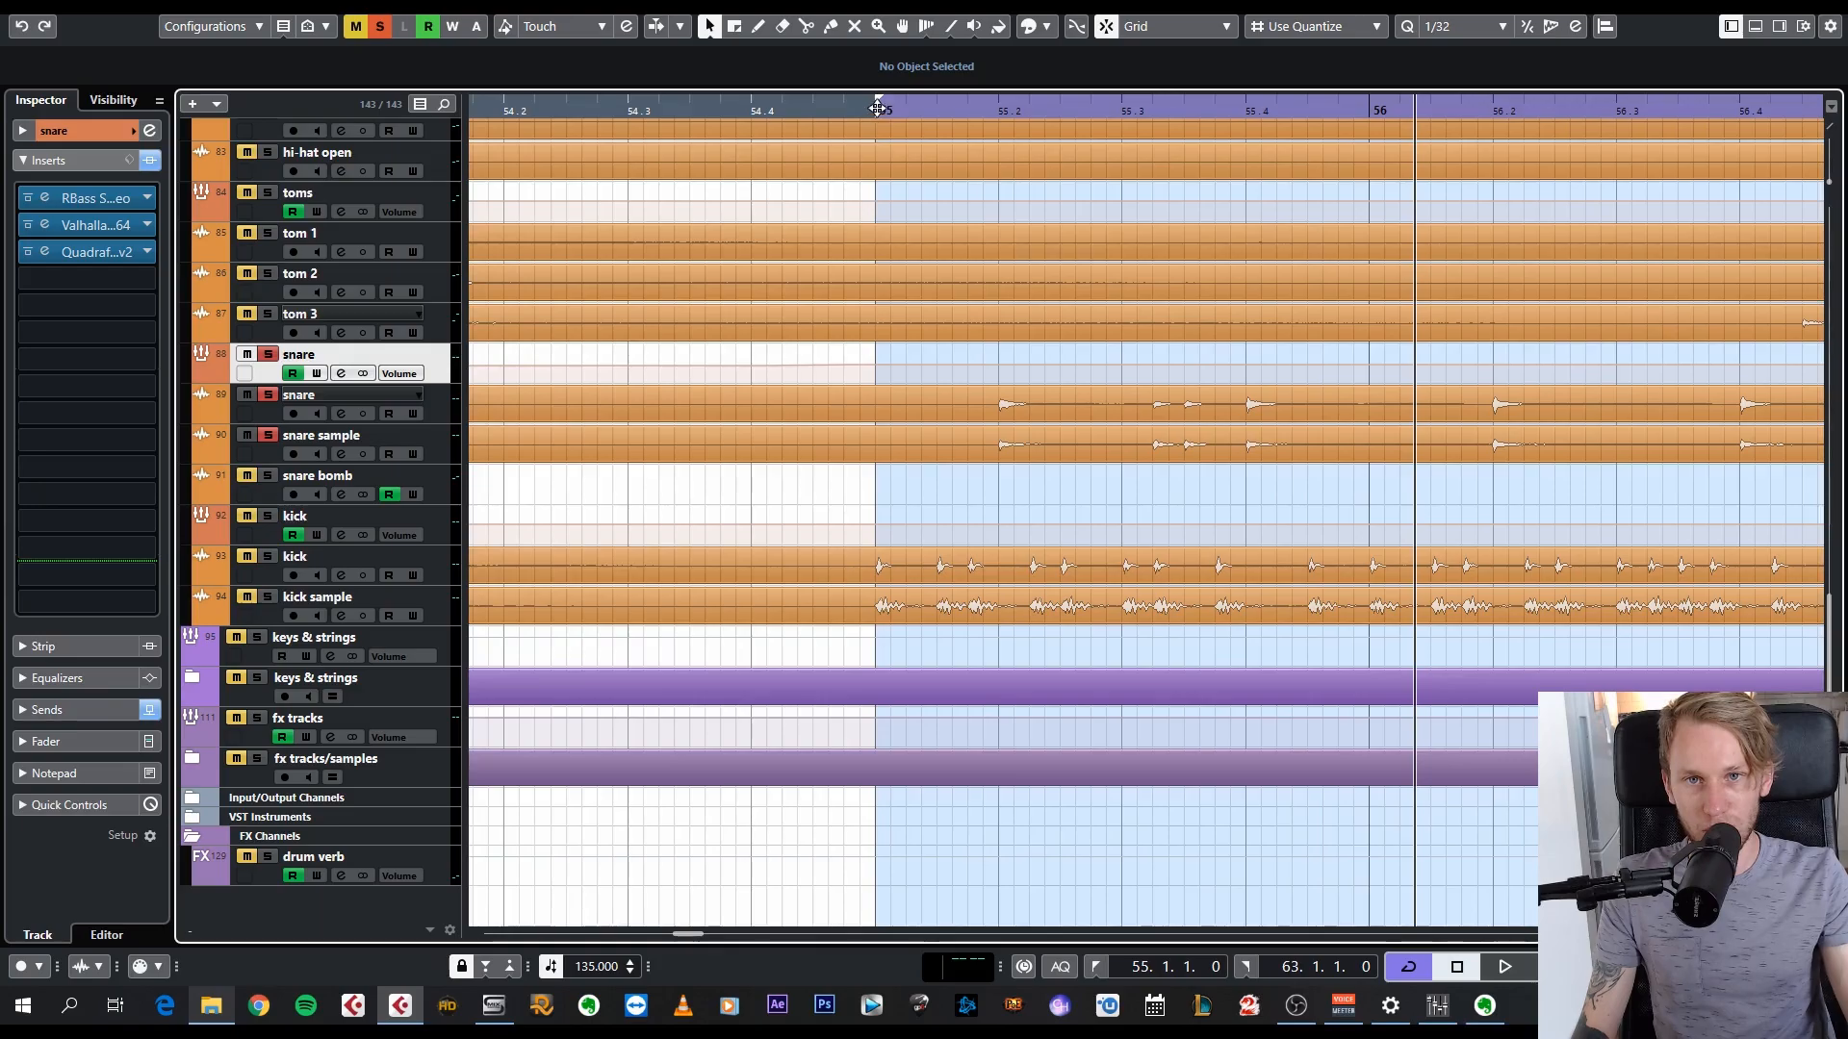
key("g")
key("g")
key("g")
key("g")
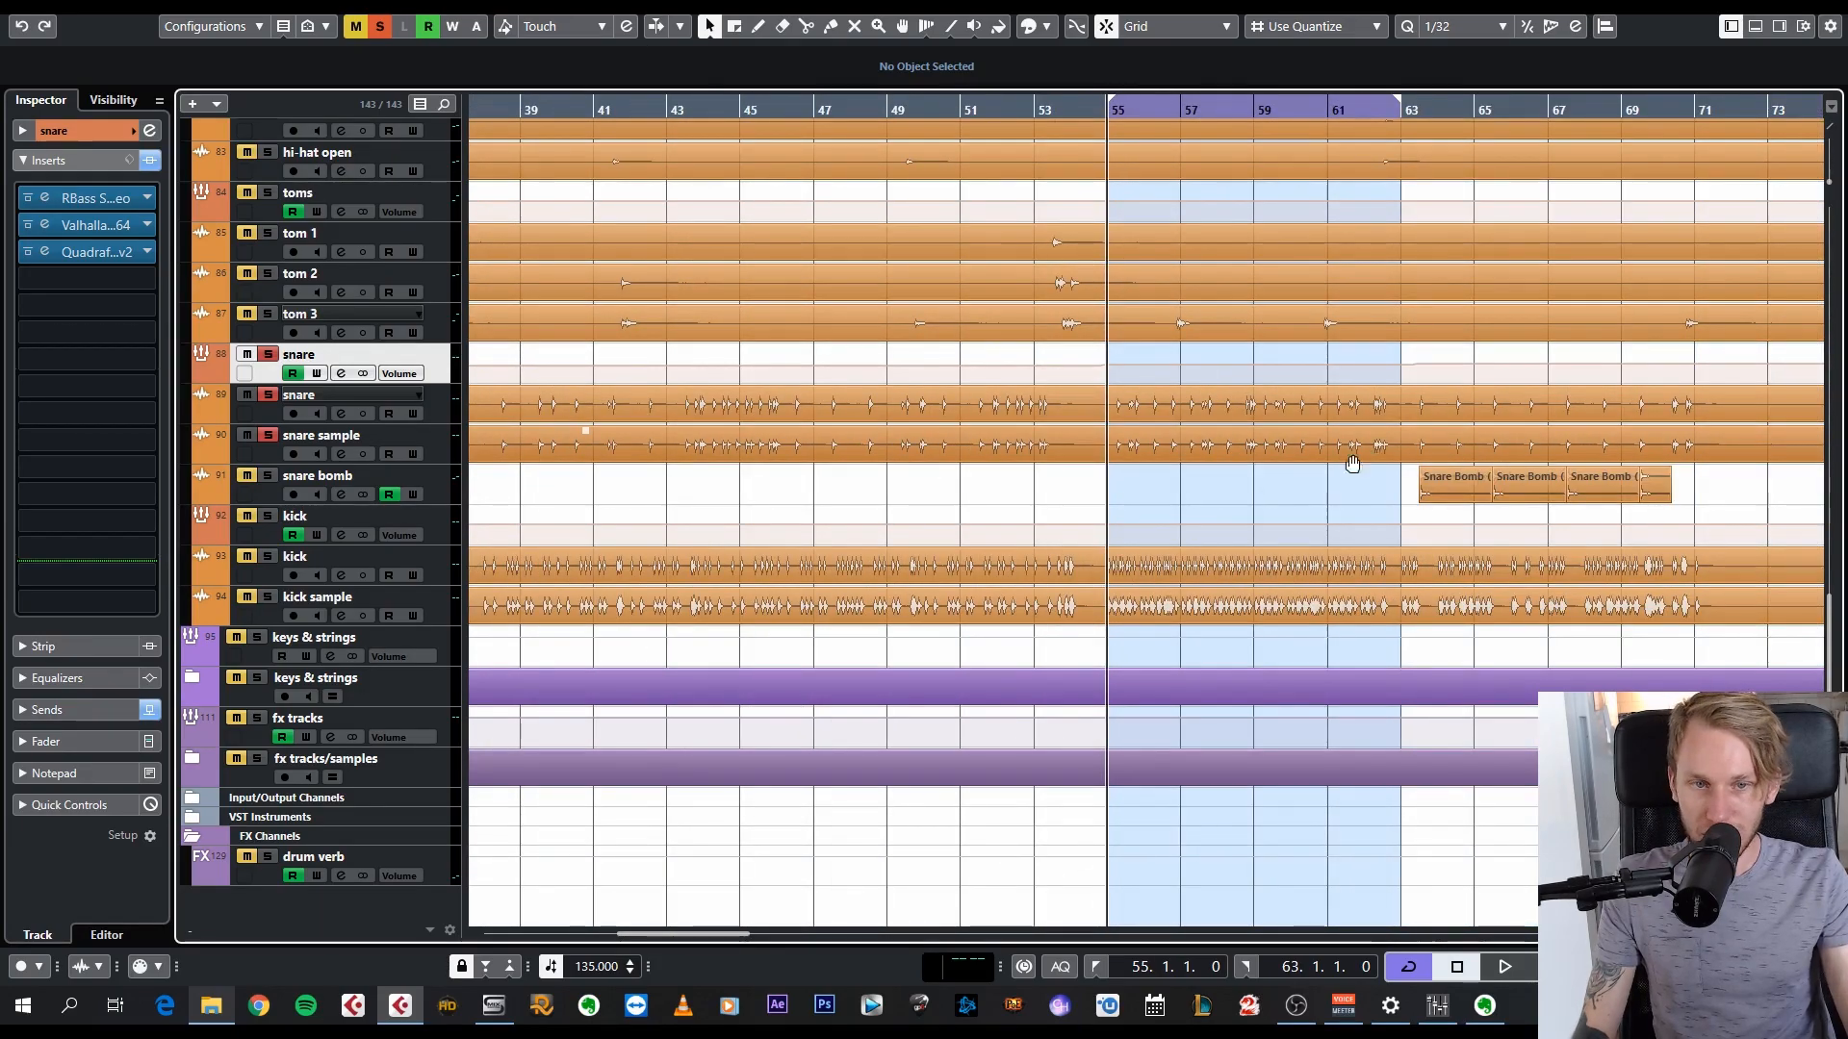
scroll(1344, 459, "right", 3)
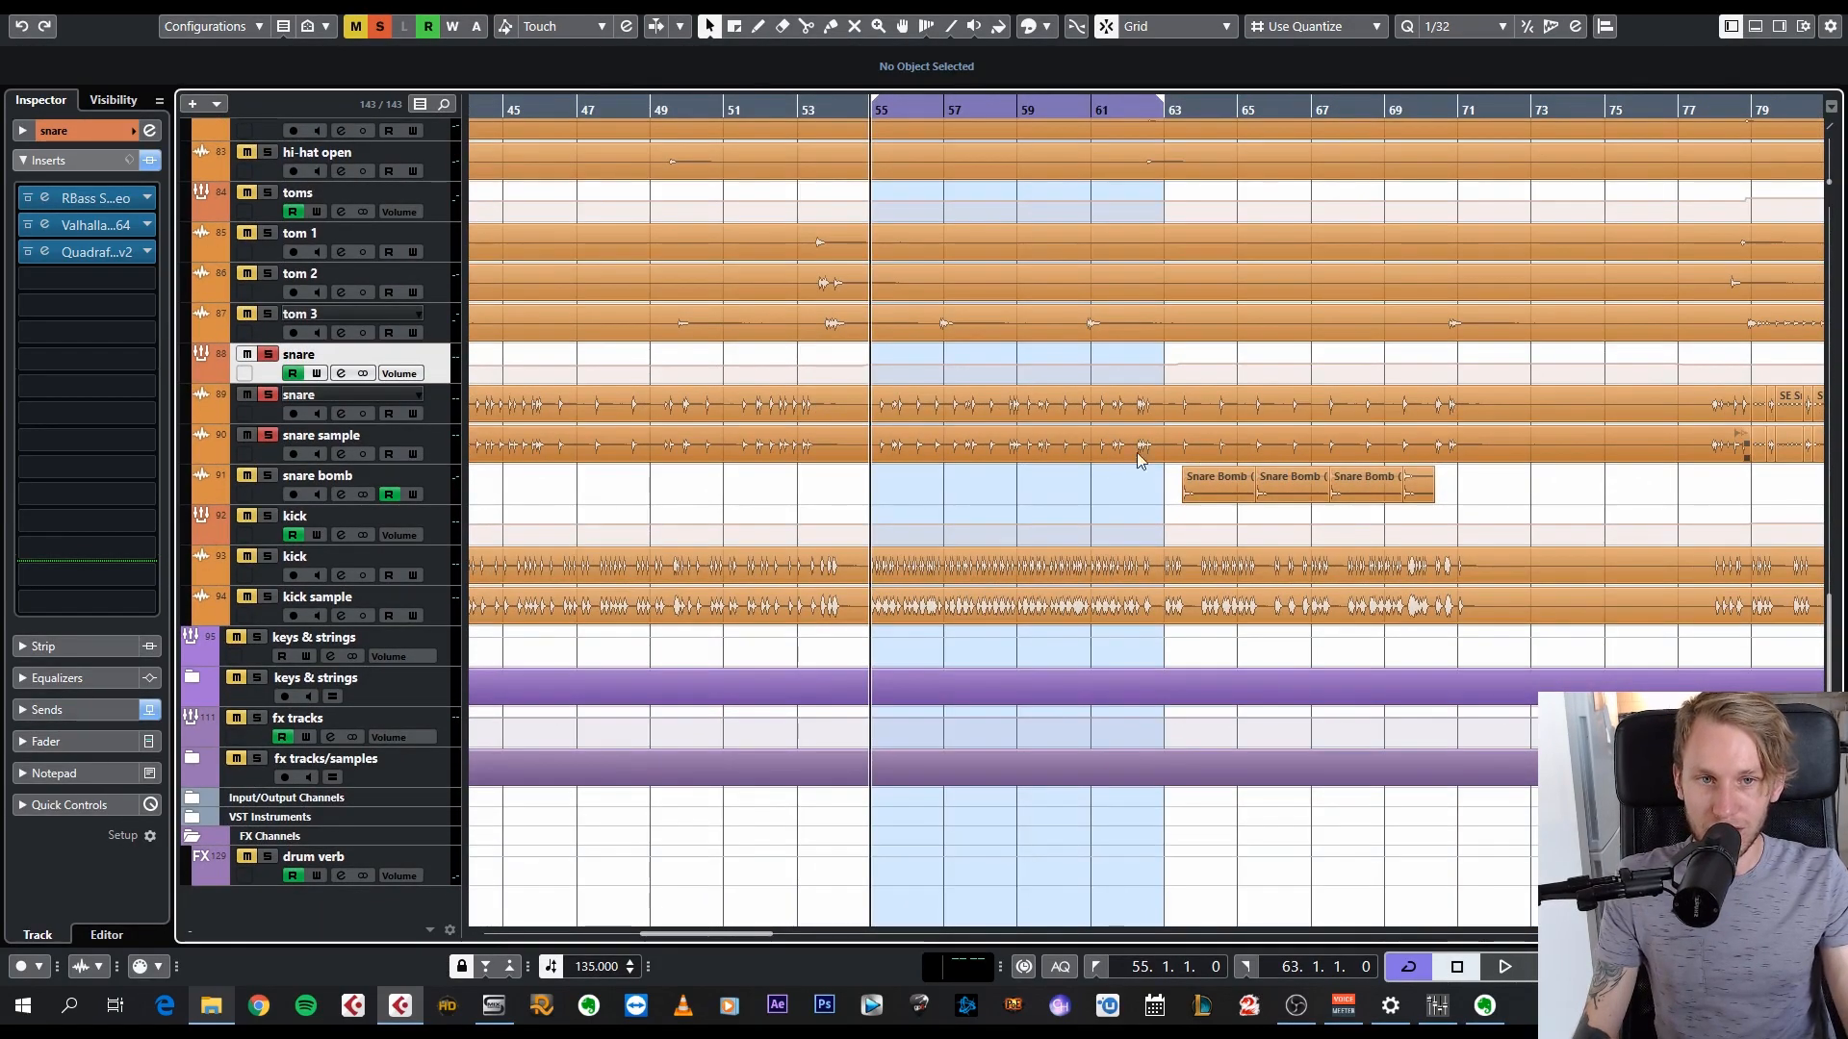
- Mark out the snare and snare sample events in the loop section once more, and deselect them
left_click_drag(1106, 499, 935, 404)
left_click(1122, 502)
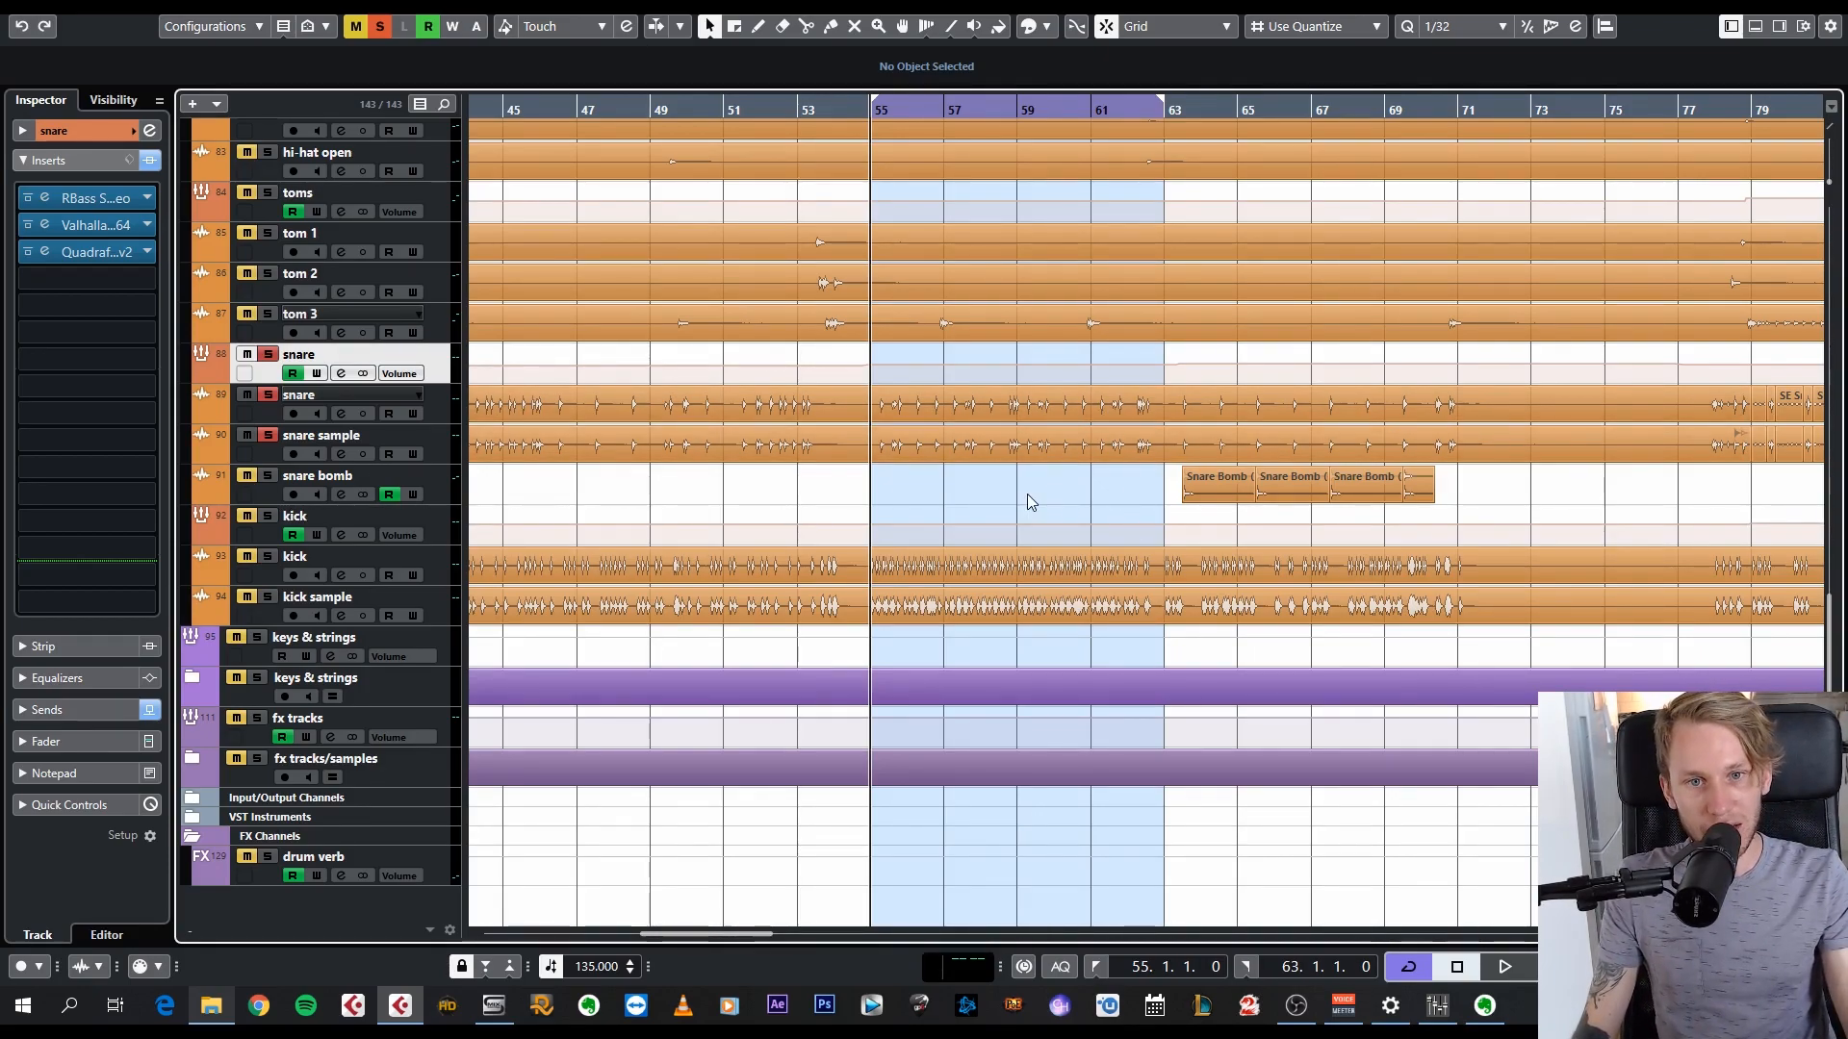
left_click_drag(1122, 498, 888, 392)
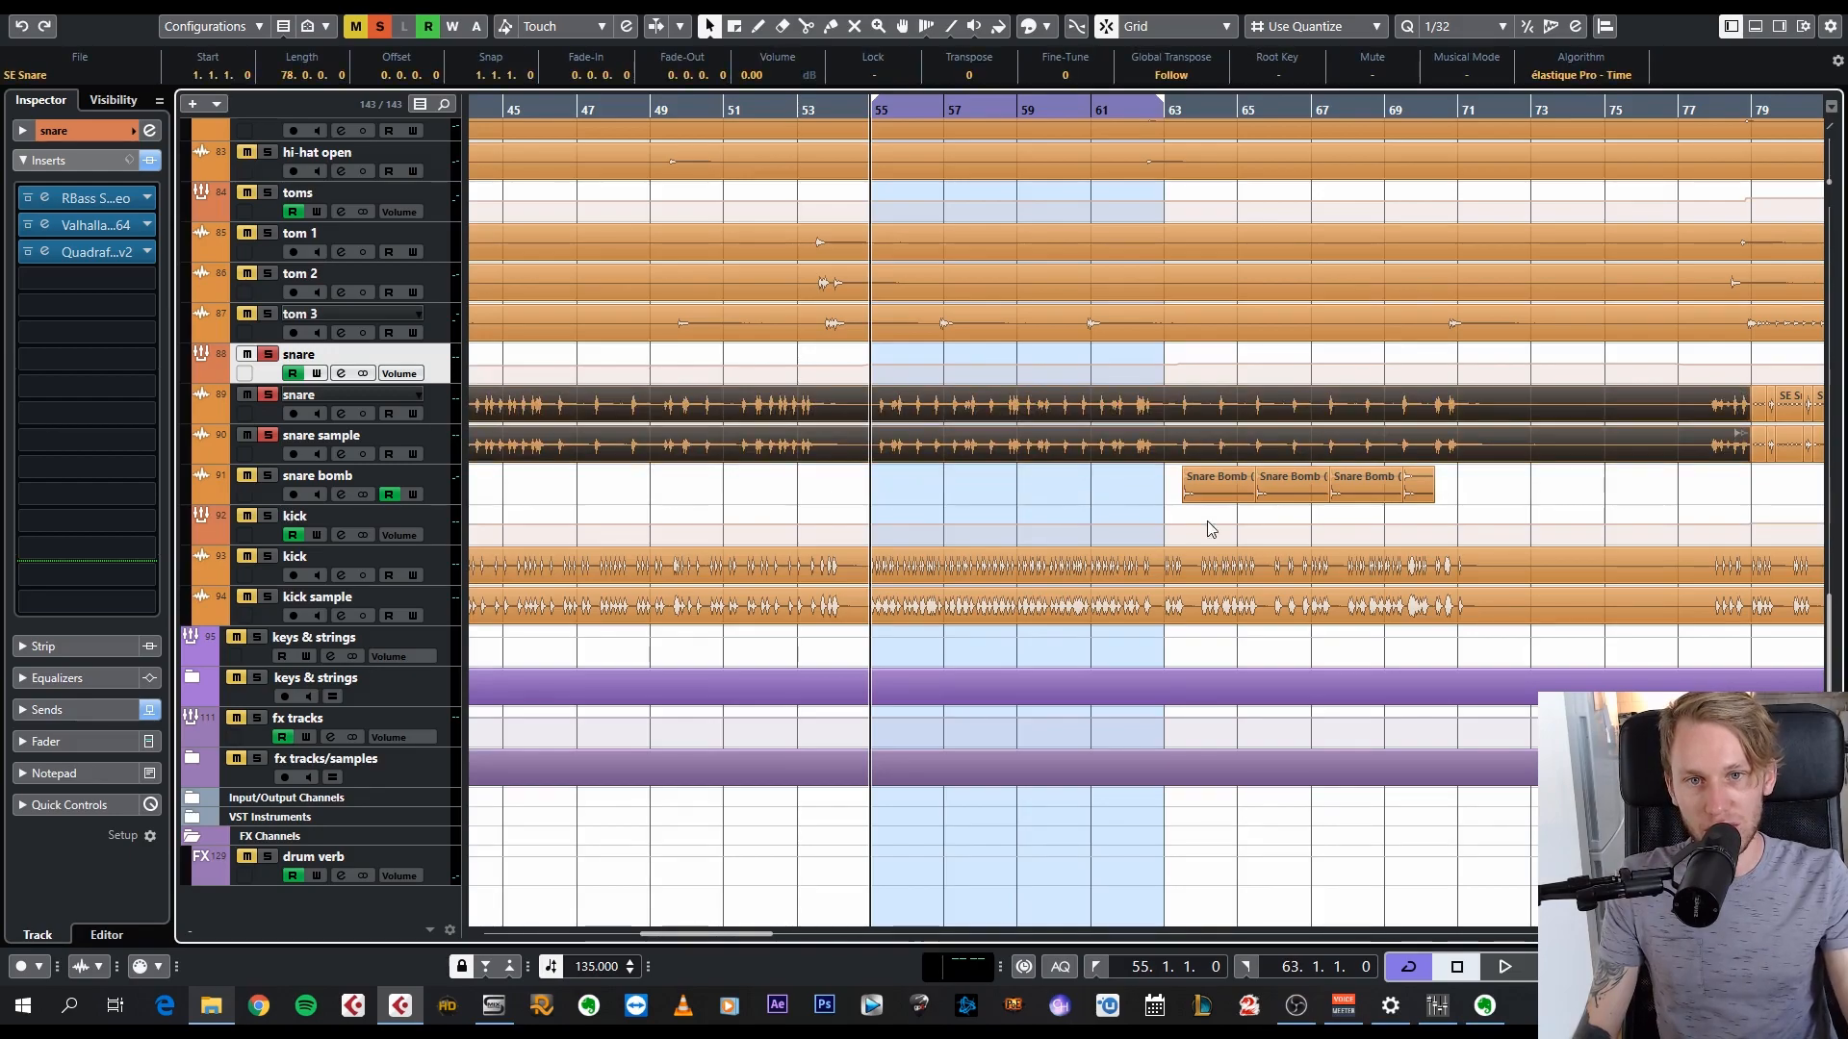
left_click(1055, 502)
scroll(1101, 480, "down", 4)
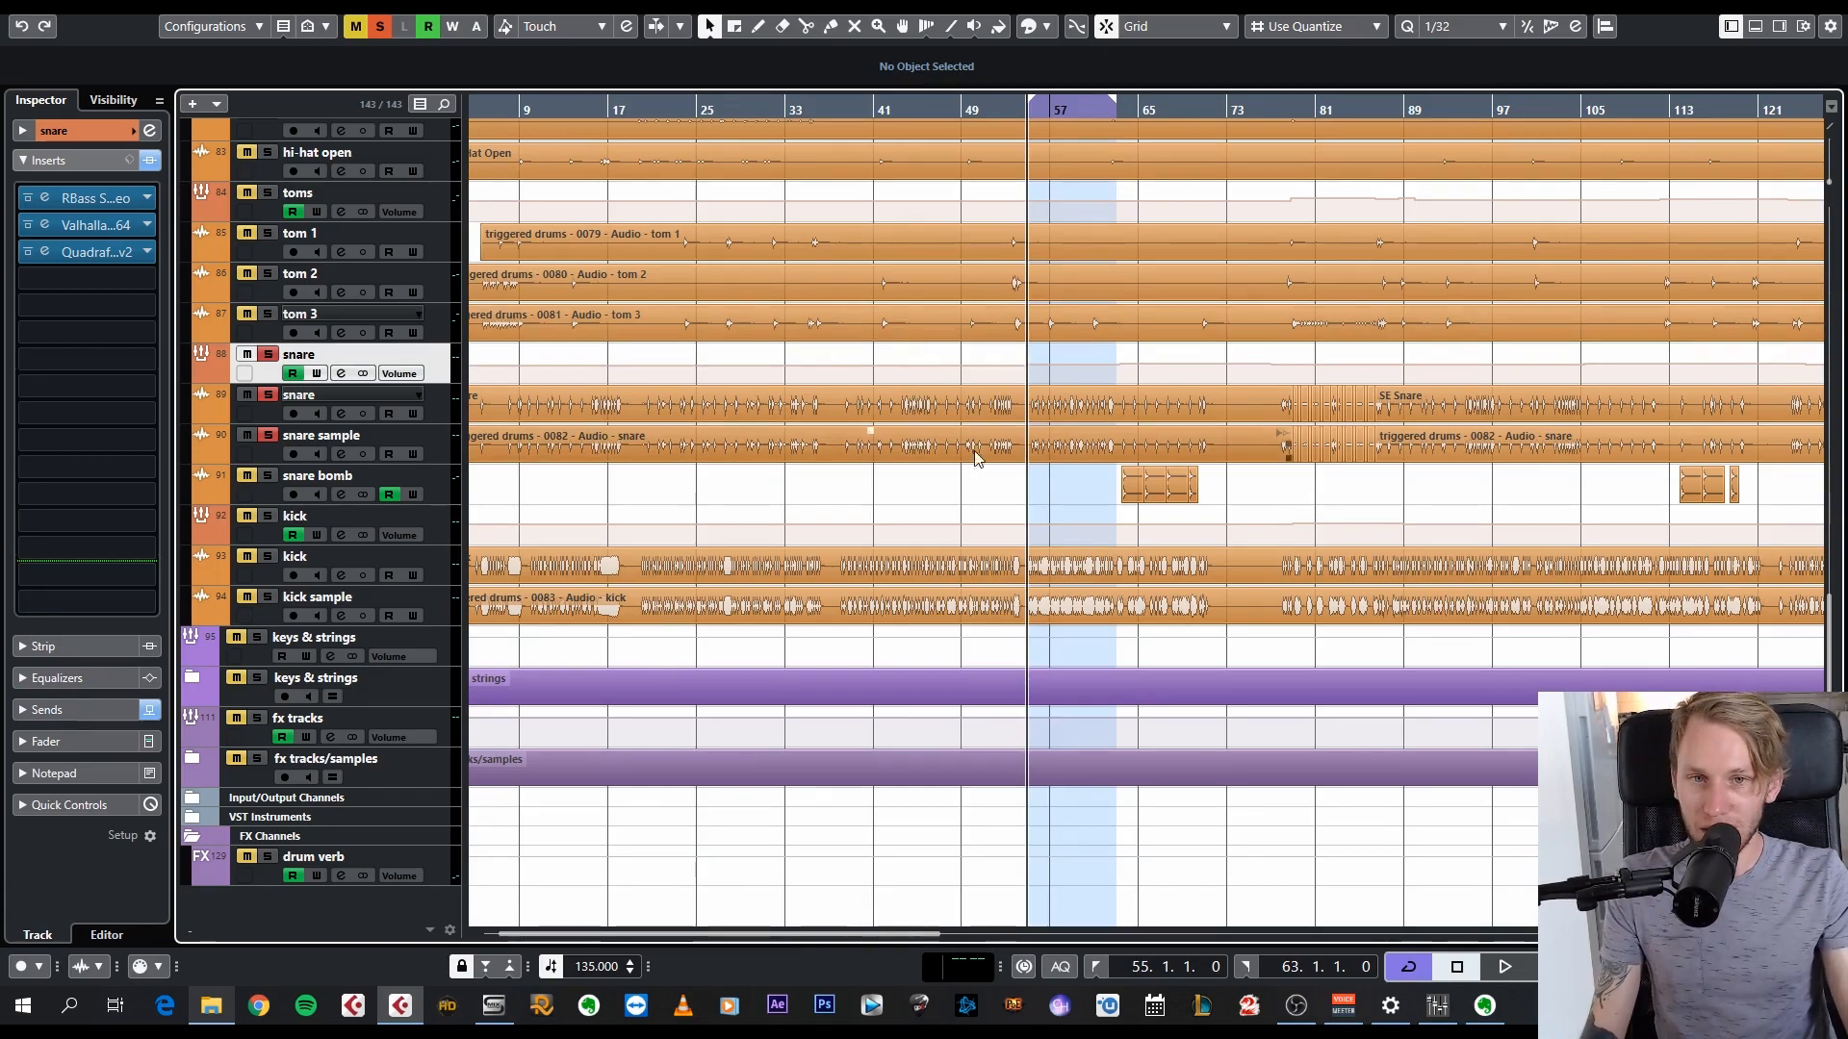
scroll(1077, 471, "up", 6)
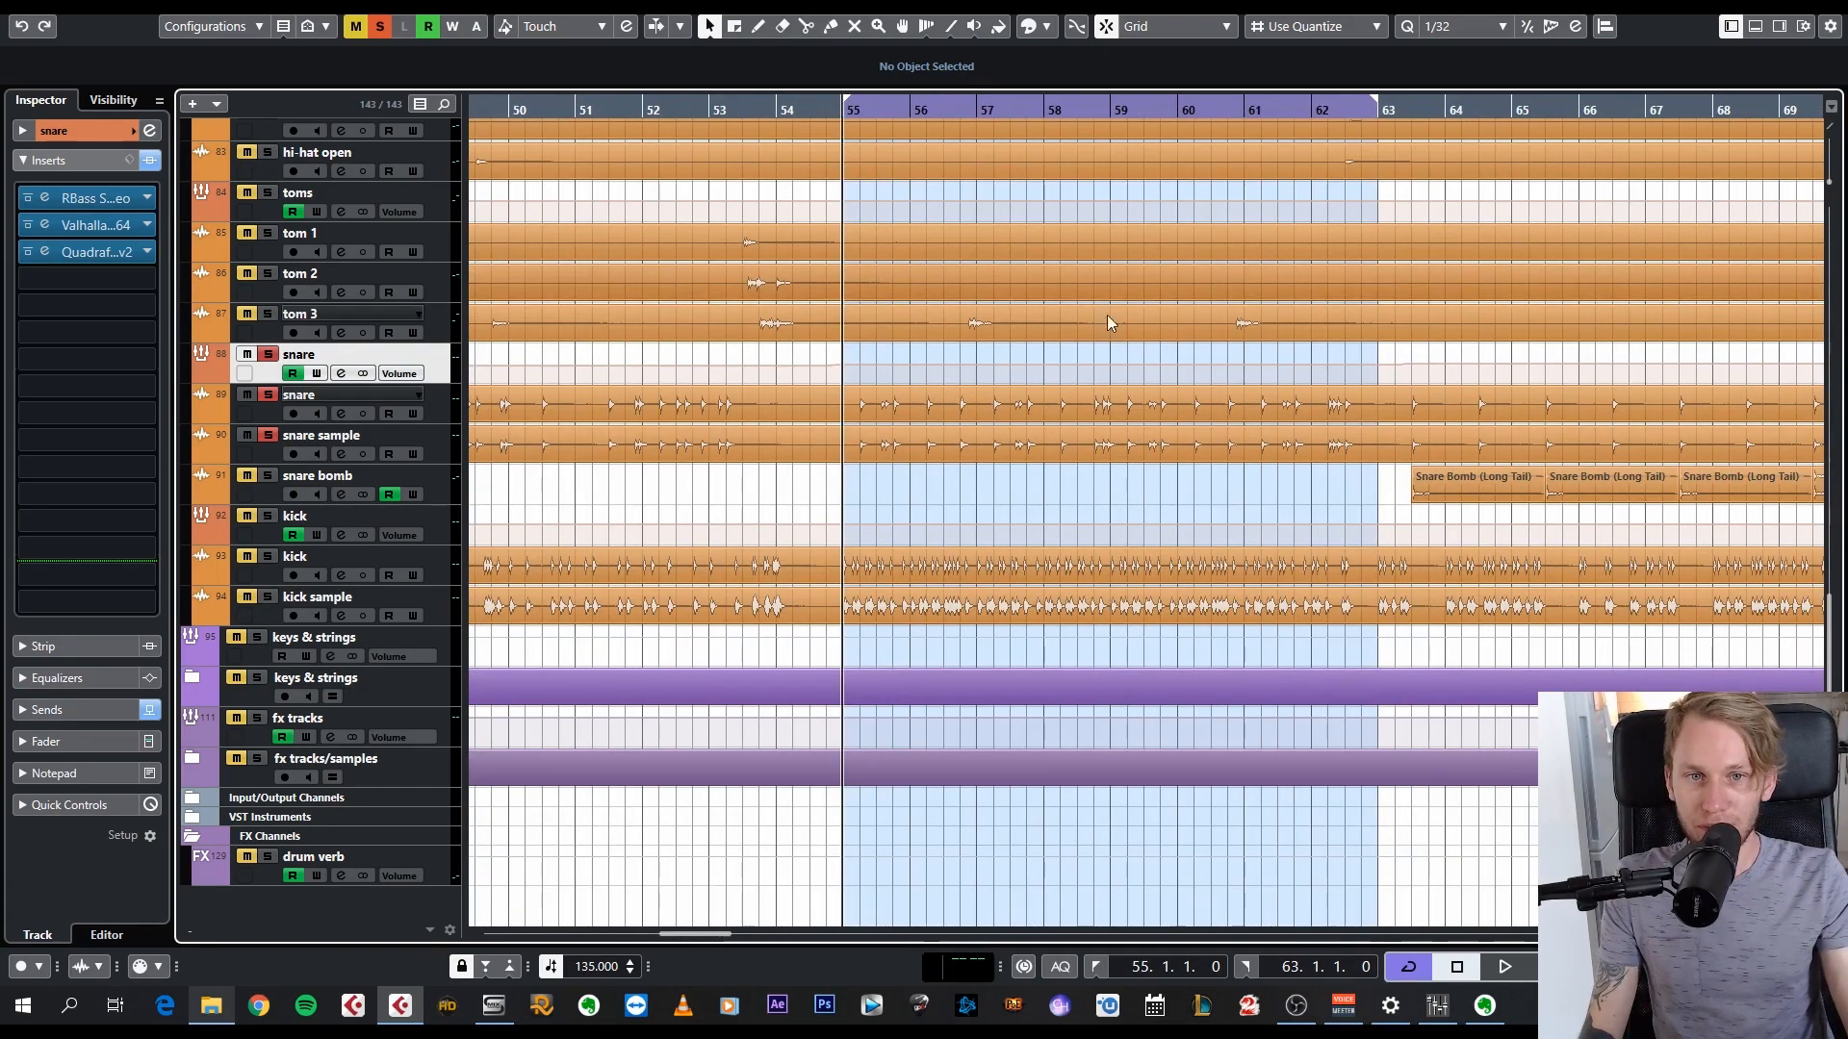